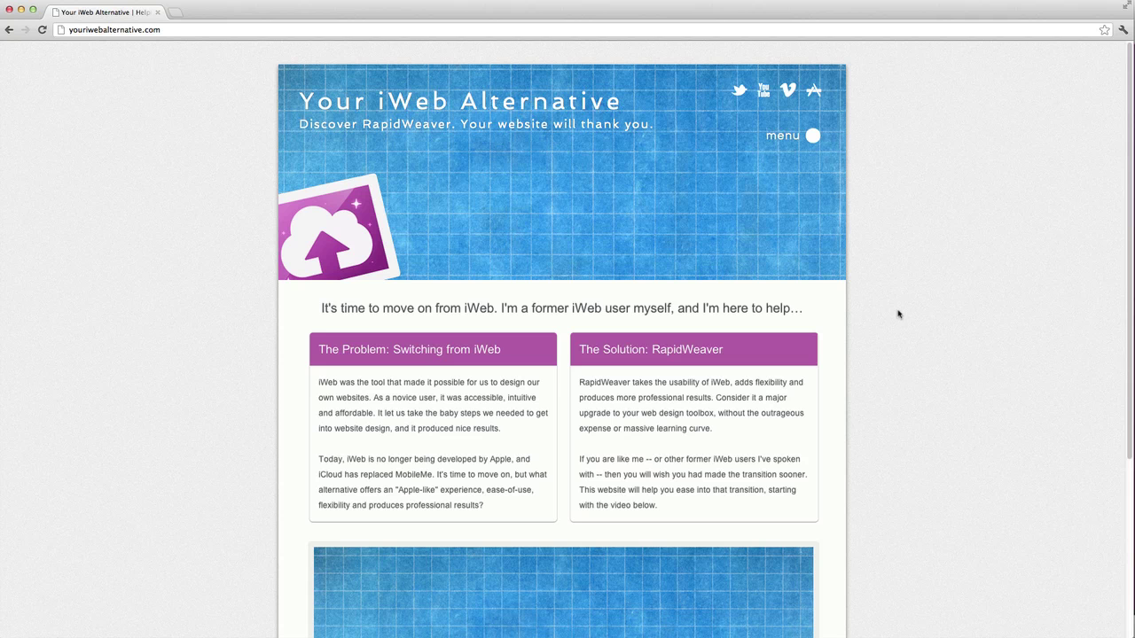
Step: Switch from Chrome to RapidWeaver's Getting Started screen for the new untitled project
key("super+Tab")
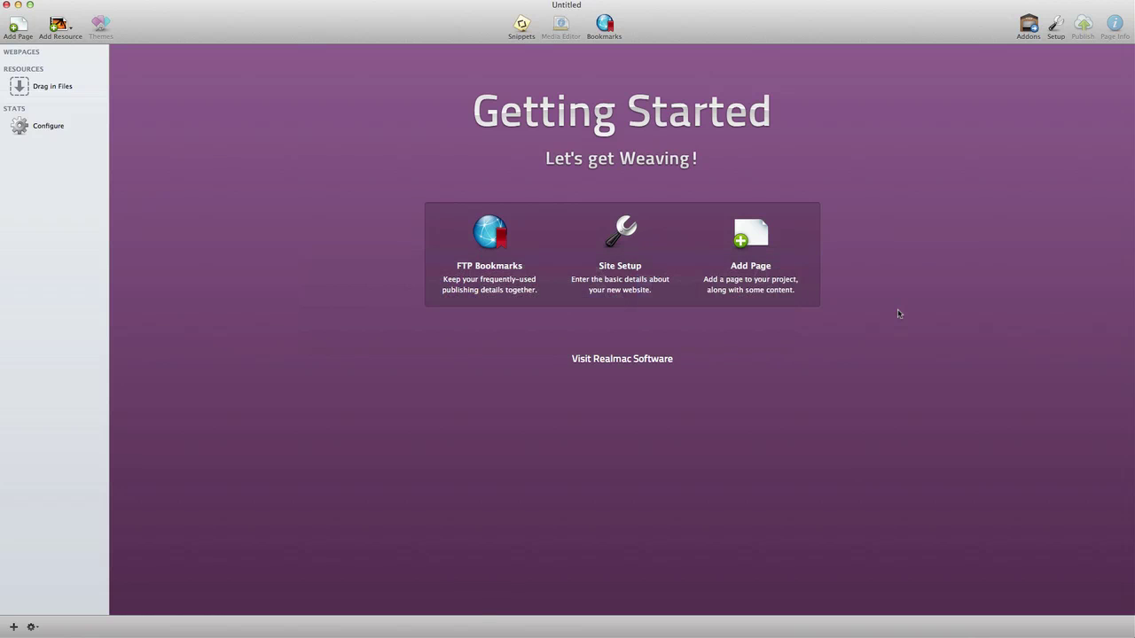
Step: Add a Stacks page to the project and name it Home
left_click(18, 26)
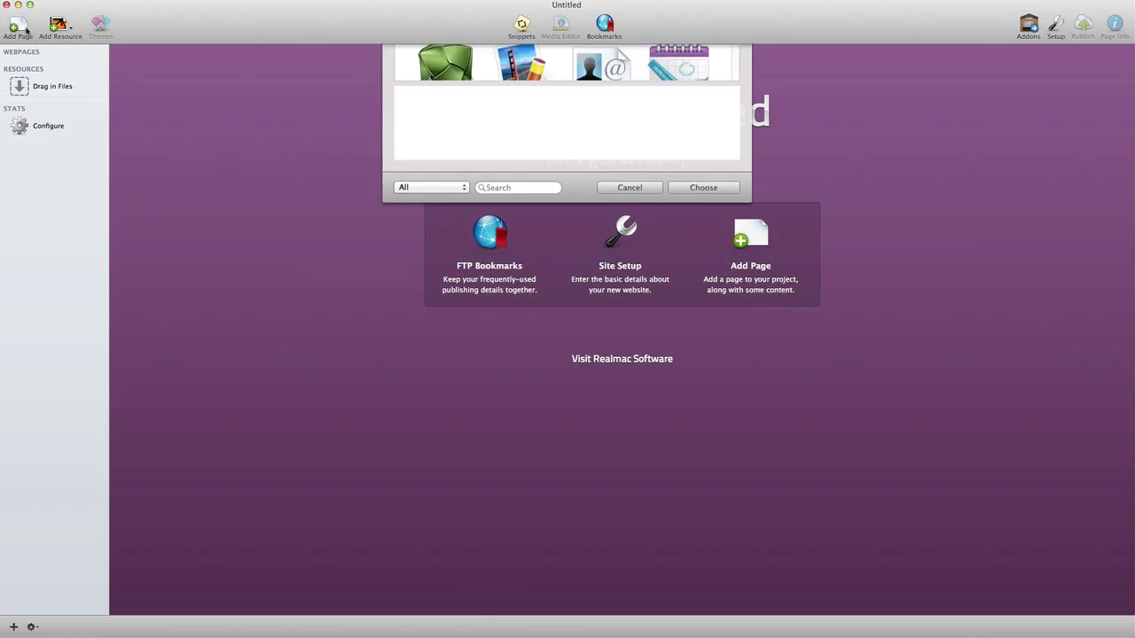
scroll(535, 162, "down", 10)
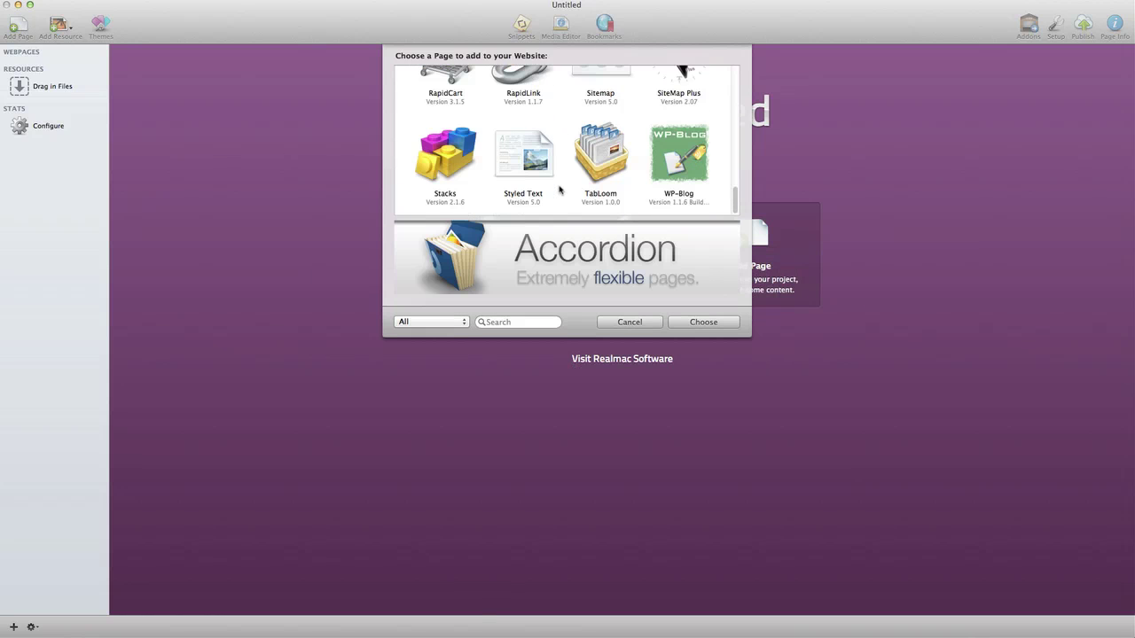
left_click(449, 145)
left_click(716, 326)
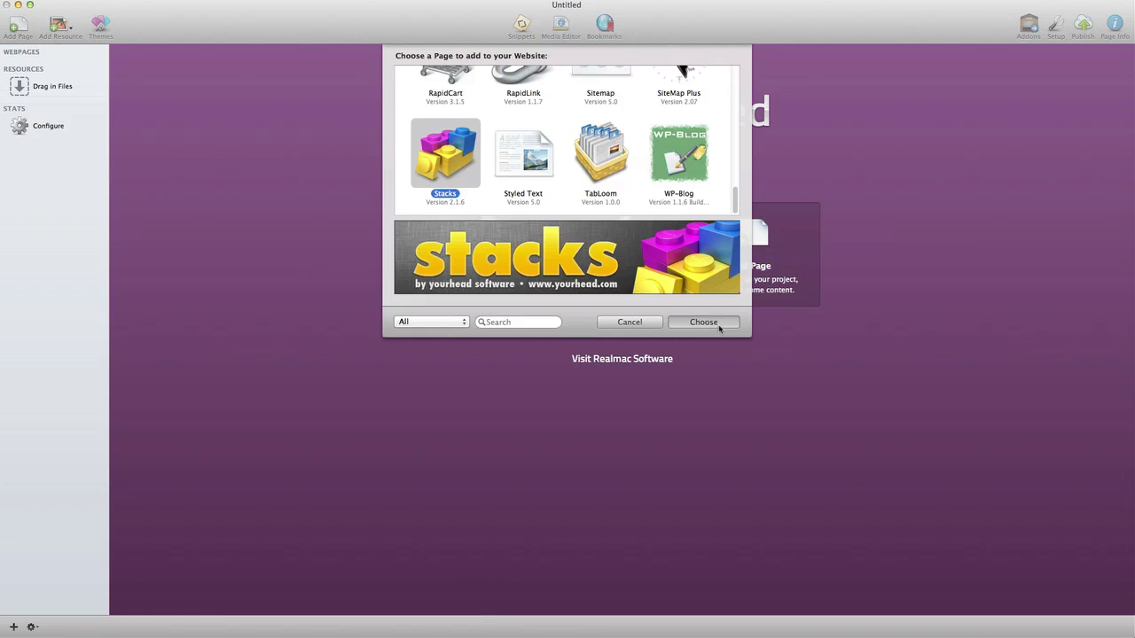
type("Home")
key("Return")
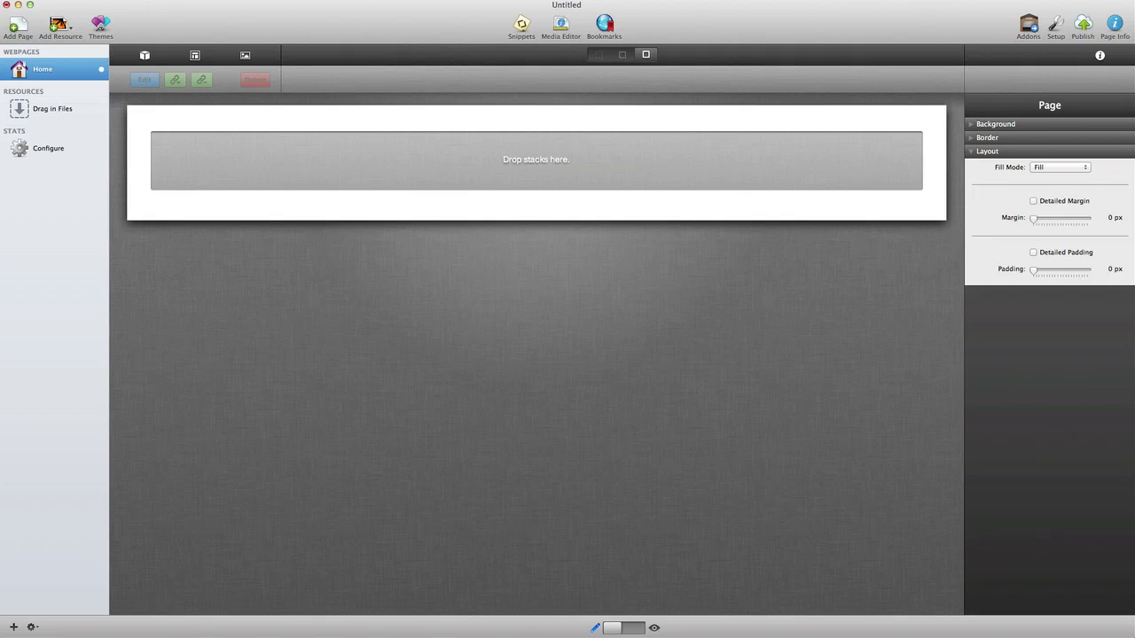
Step: Apply the Your iWeb Alternative theme to the site
left_click(100, 25)
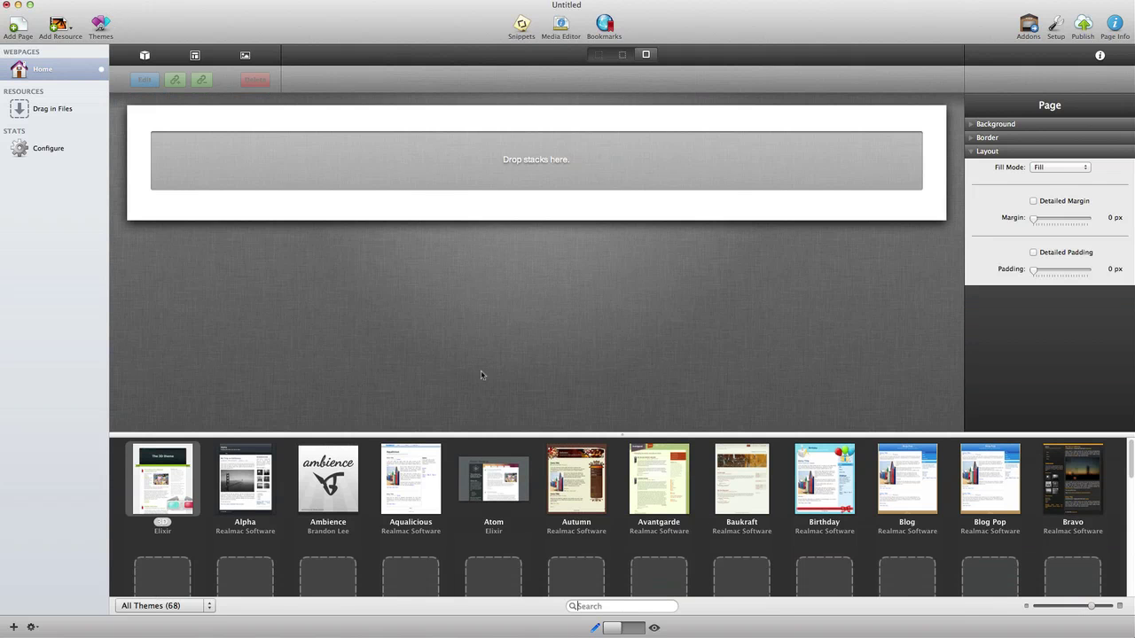
scroll(621, 486, "down", 10)
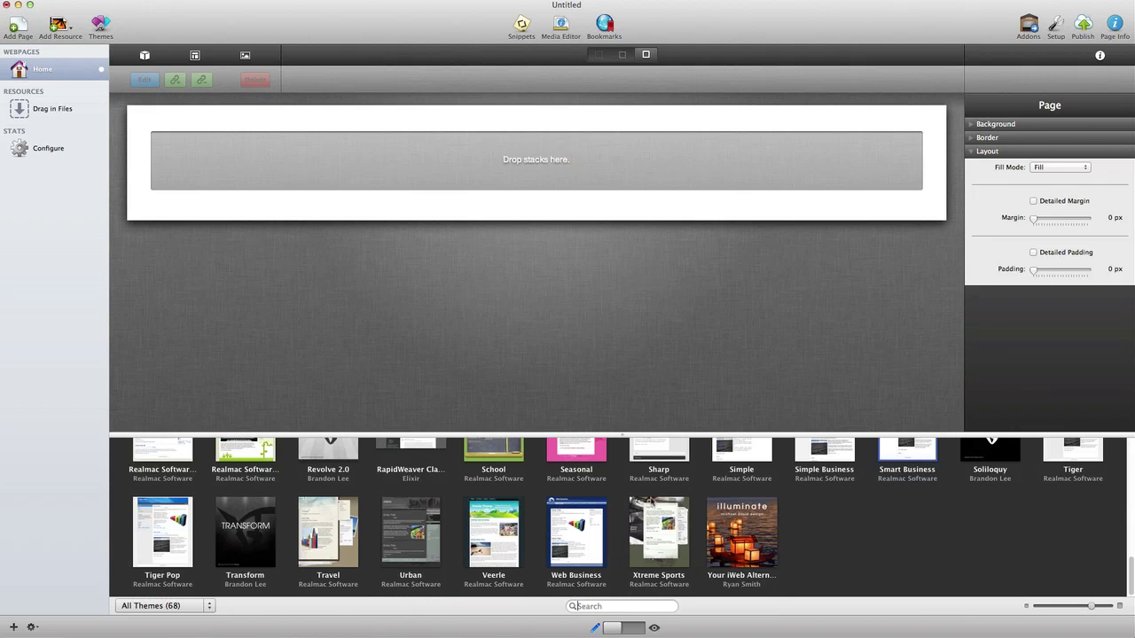
left_click(759, 533)
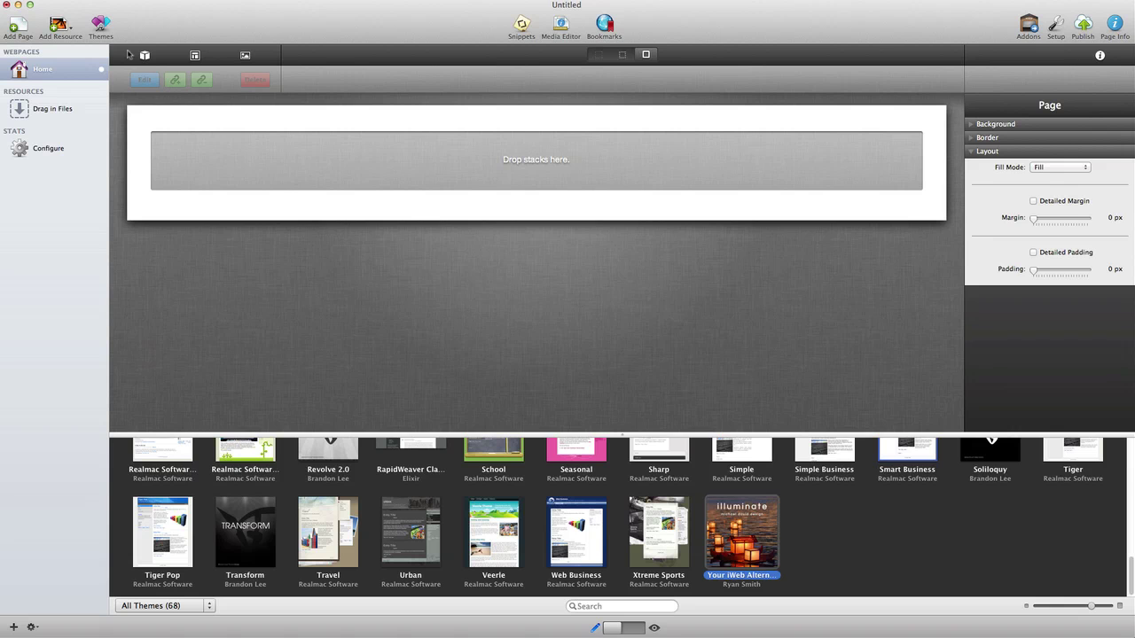
left_click(102, 28)
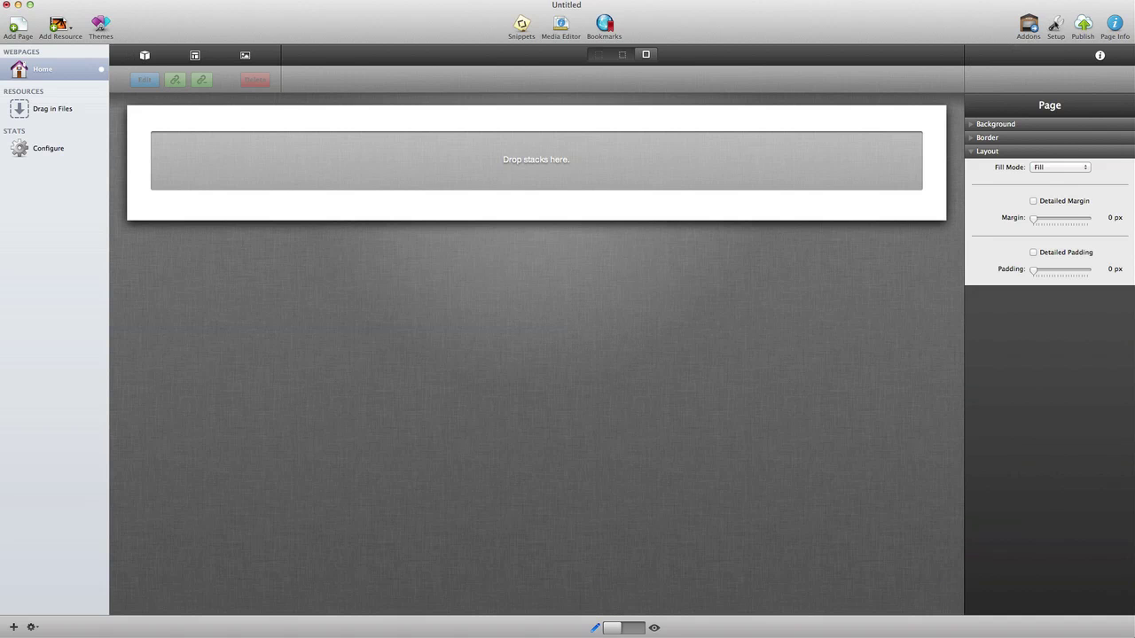
left_click(1055, 24)
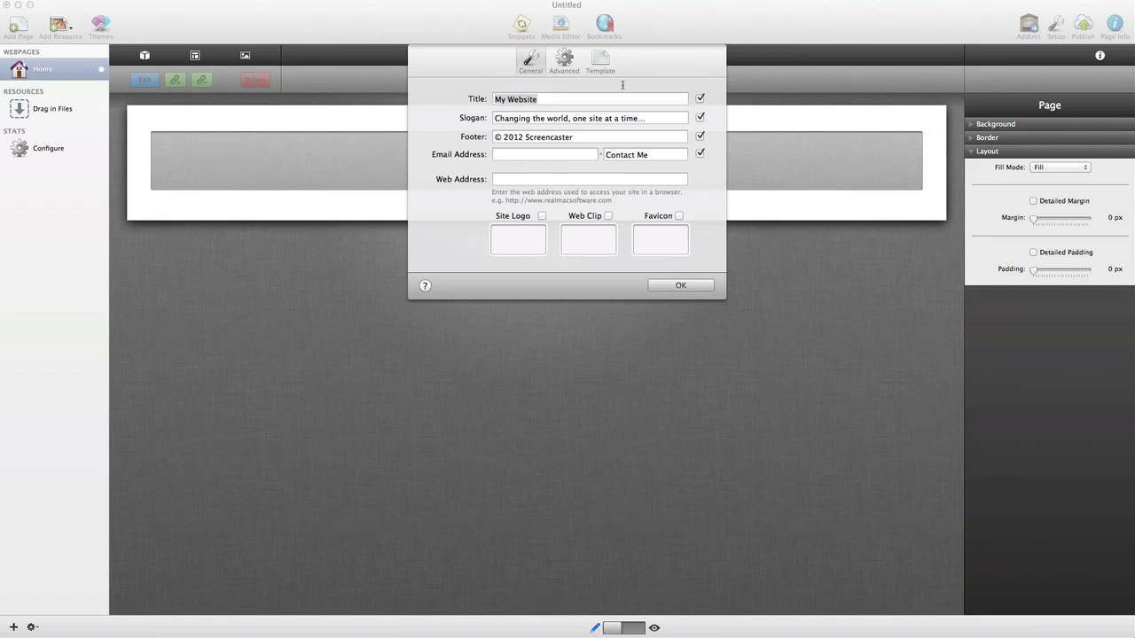
Step: Fill in the Your iWeb Alternative title, slogan, trademark footer and youriwebalternative.com address, then confirm
type("Your iWeb Alternative")
key("Tab")
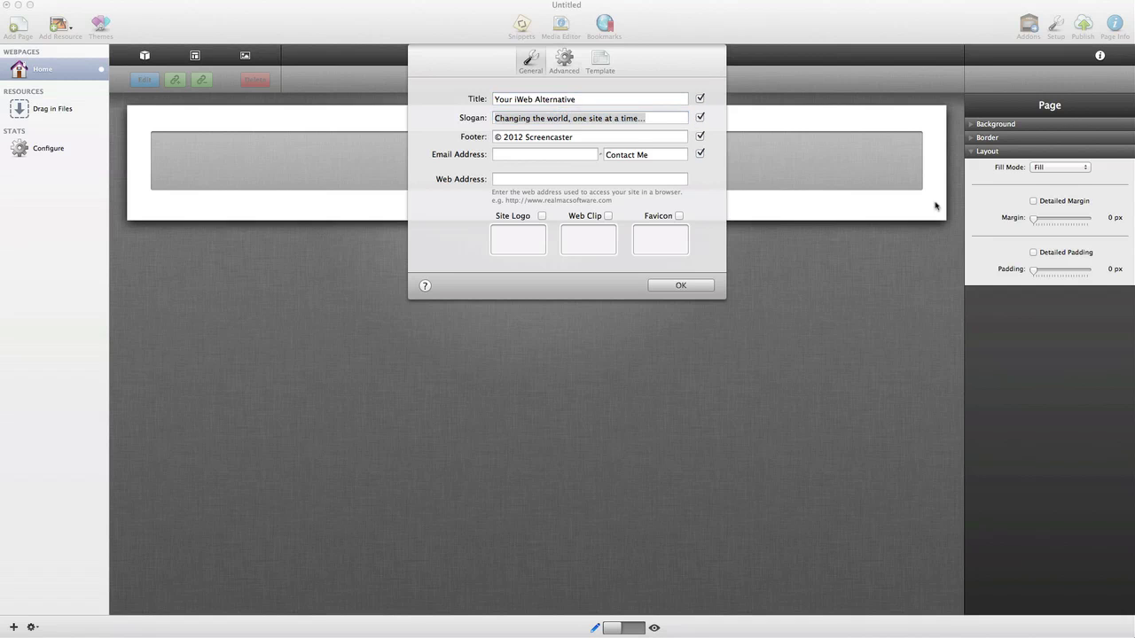
type("Discover RapidWeaver.  Your website will thank you.")
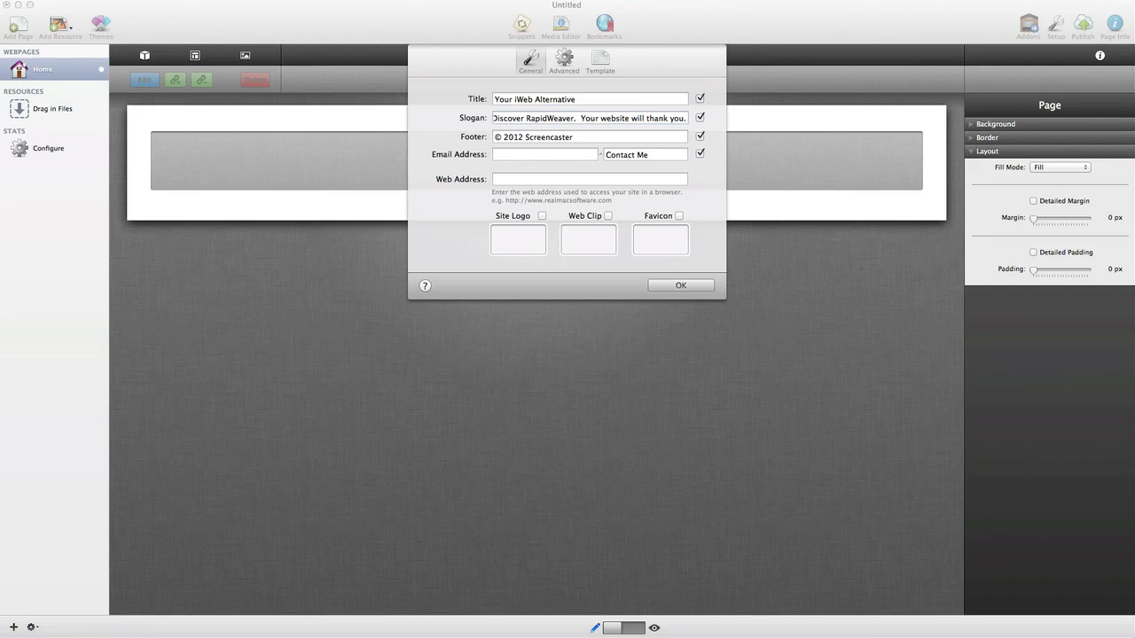
left_click(573, 140)
left_click_drag(574, 137, 494, 137)
key("super+v")
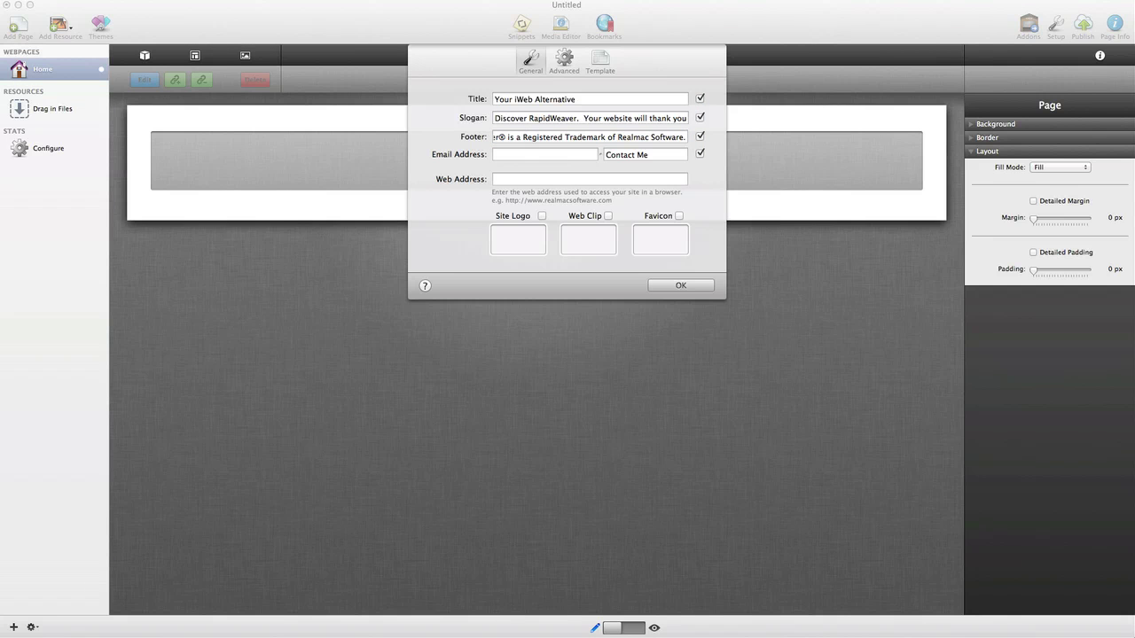
left_click(527, 180)
type("http://www.yourwebsitehere.com/")
left_click(685, 285)
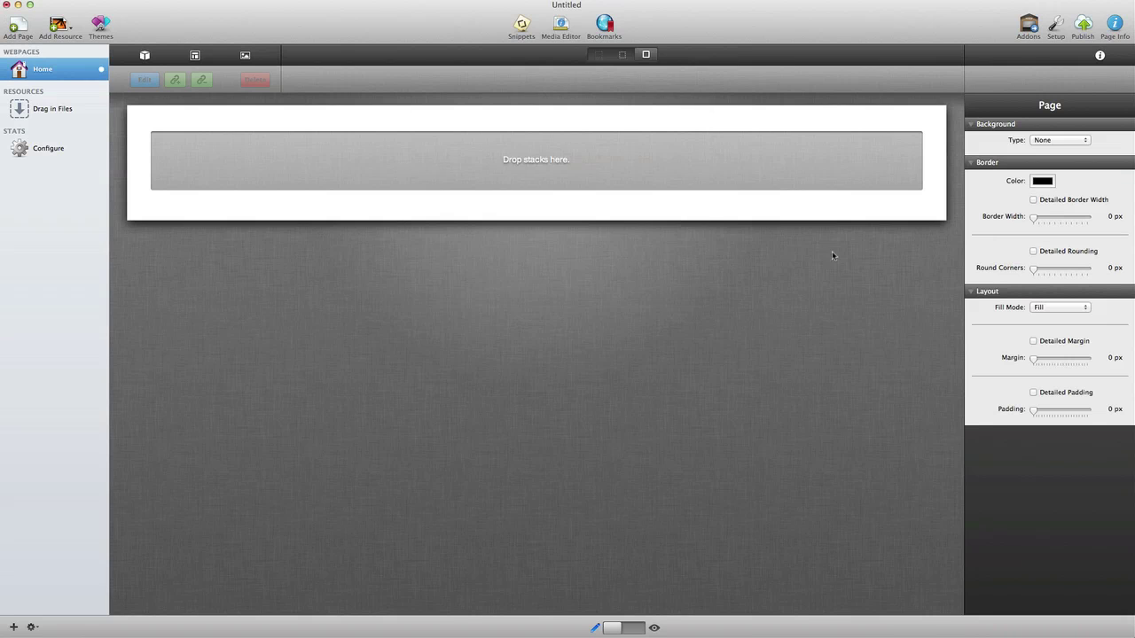
Step: In the Home page styles, hide the sidebar and set Title Size to 40 px
left_click(1115, 27)
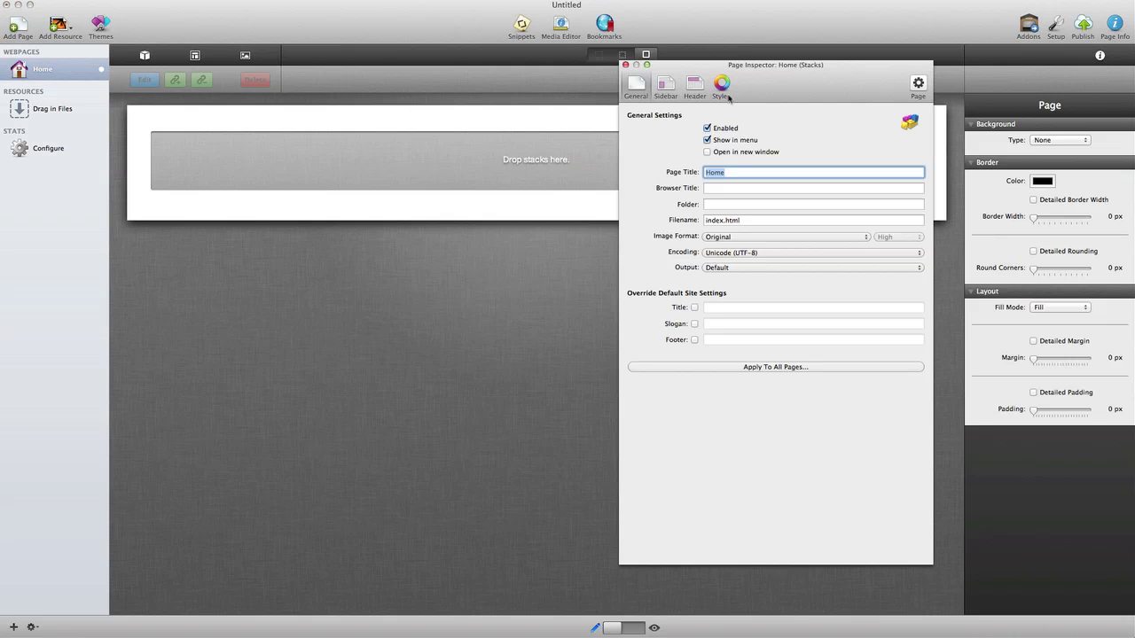
left_click(720, 84)
left_click(635, 288)
left_click(651, 321)
left_click(635, 288)
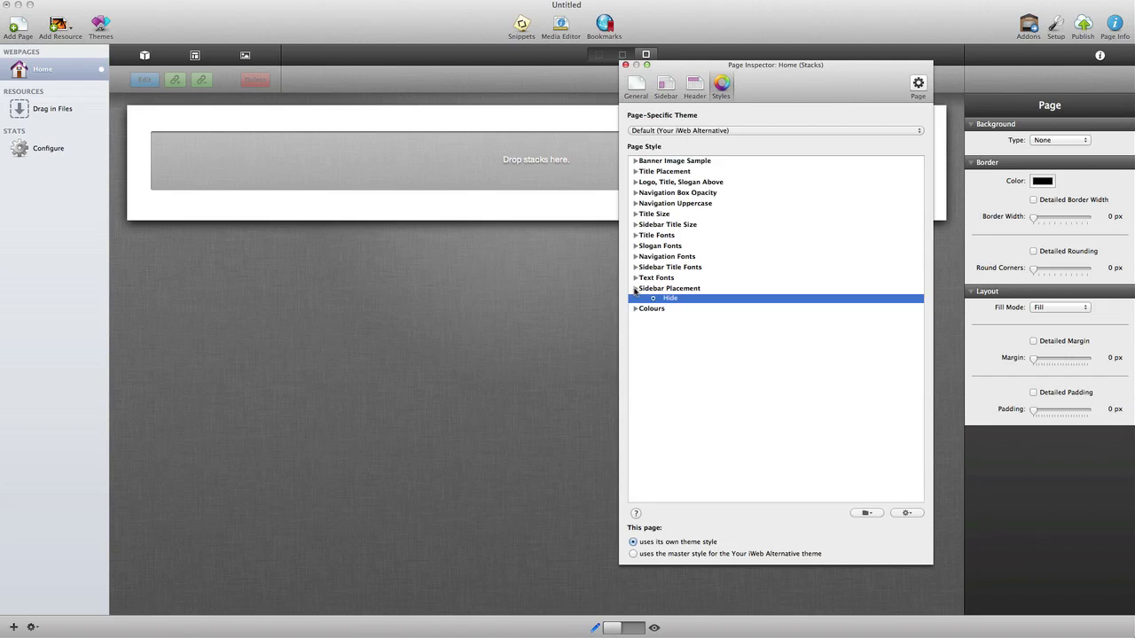
left_click(635, 213)
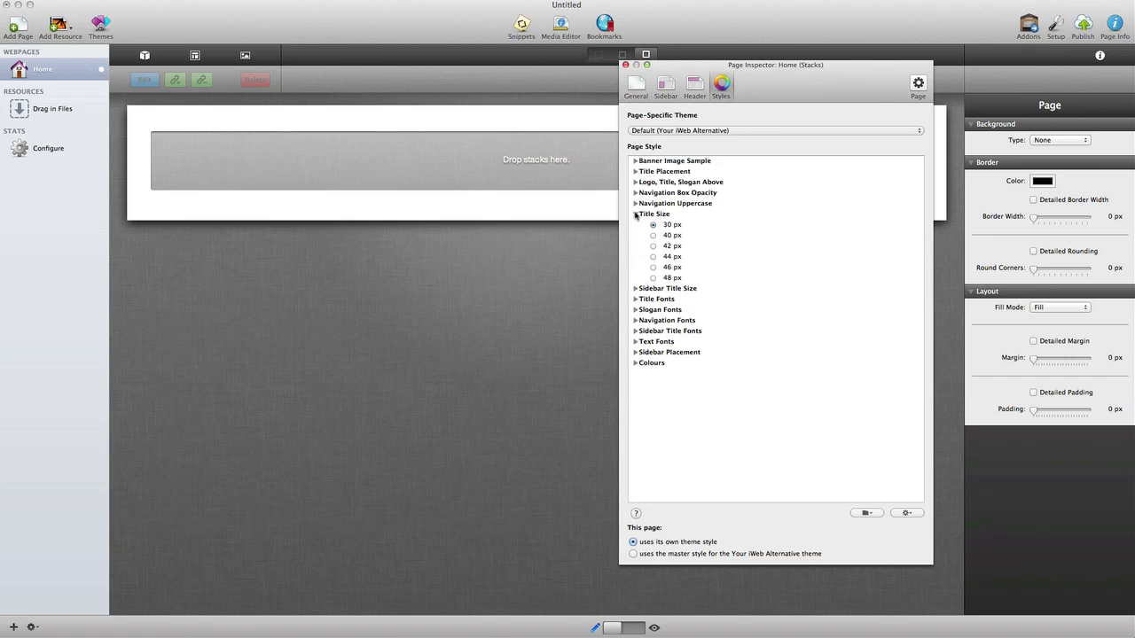
left_click(653, 234)
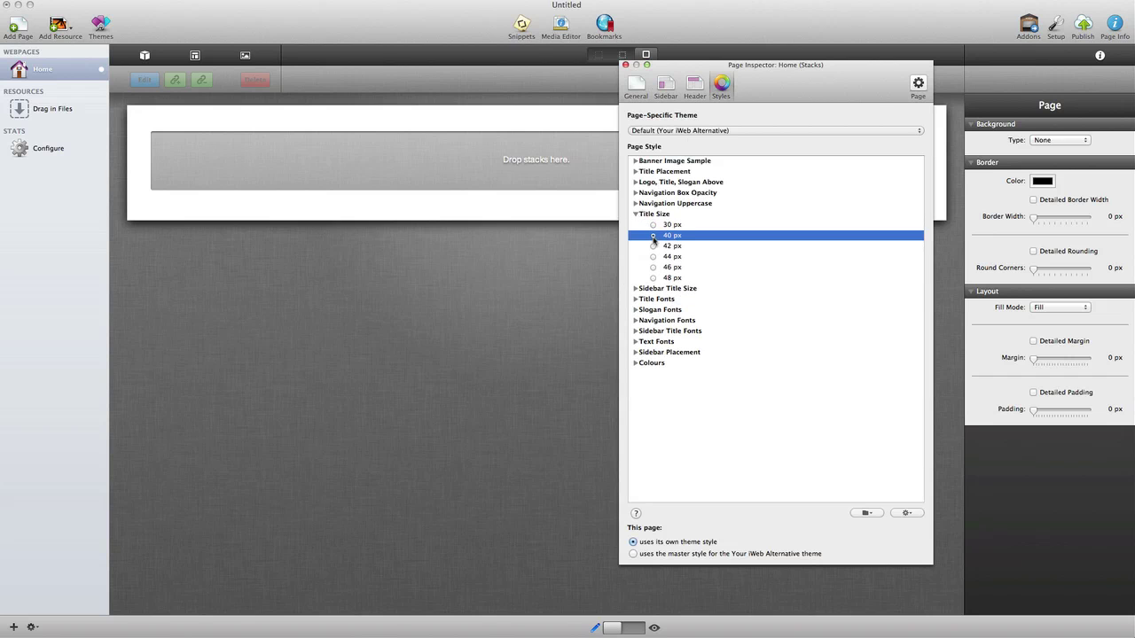
left_click(635, 214)
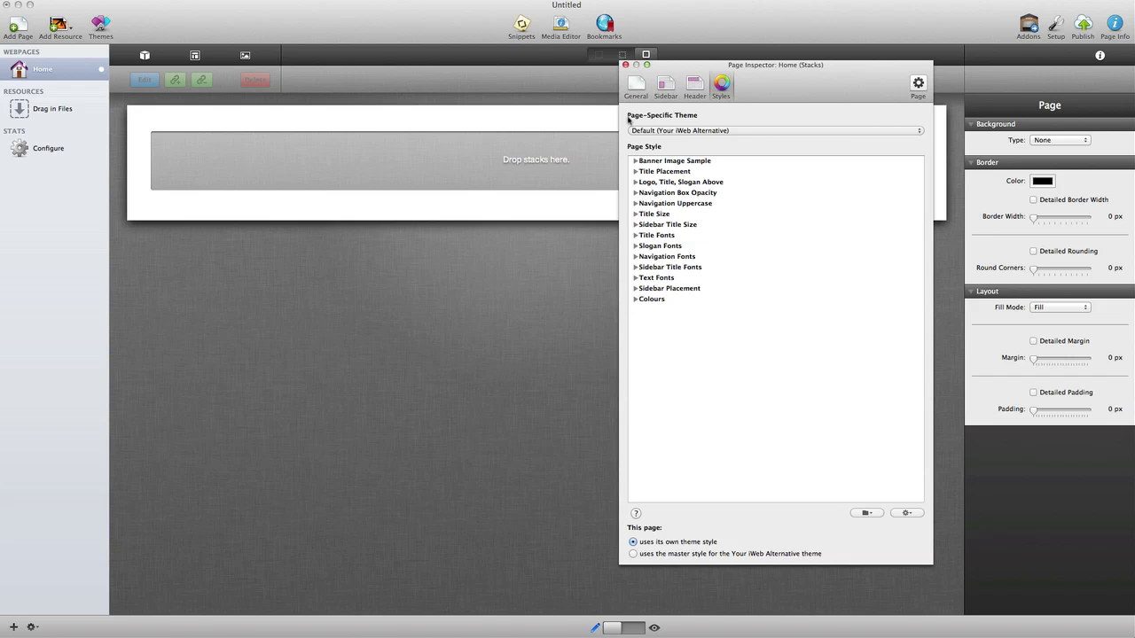
left_click(625, 65)
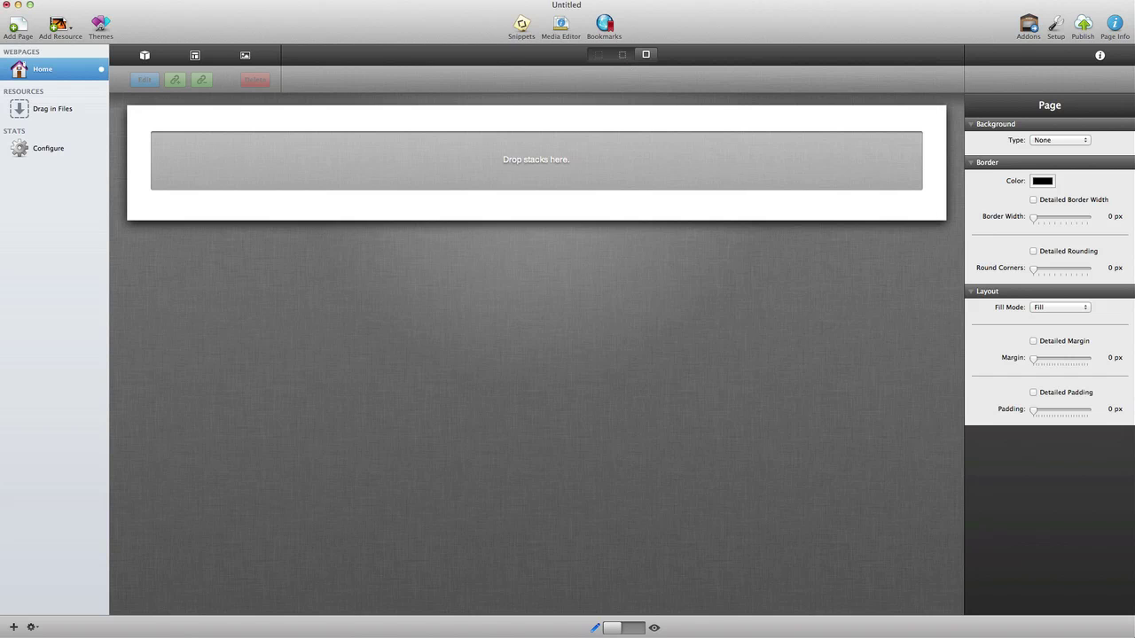
Step: Add header.jpg to the site's Resources and preview the themed Home page
left_click_drag(1117, 476, 34, 112)
key("super+r")
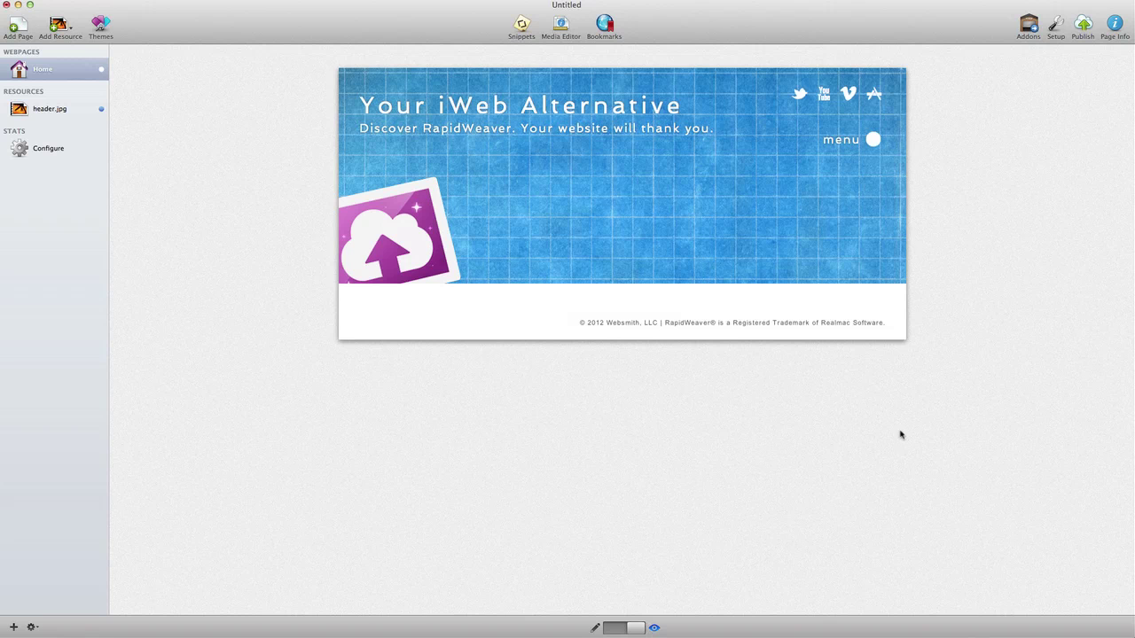
left_click(608, 627)
Step: Place a Header stack and replace its text with the intro sentence about leaving iWeb
left_click(144, 57)
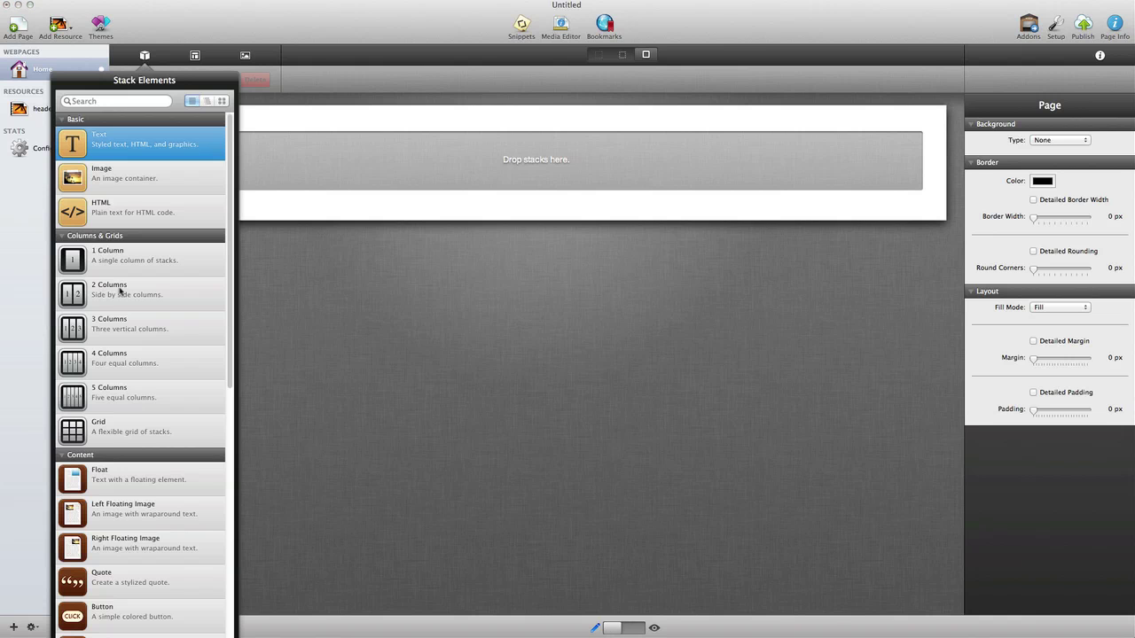
scroll(98, 532, "down", 3)
left_click_drag(93, 620, 470, 159)
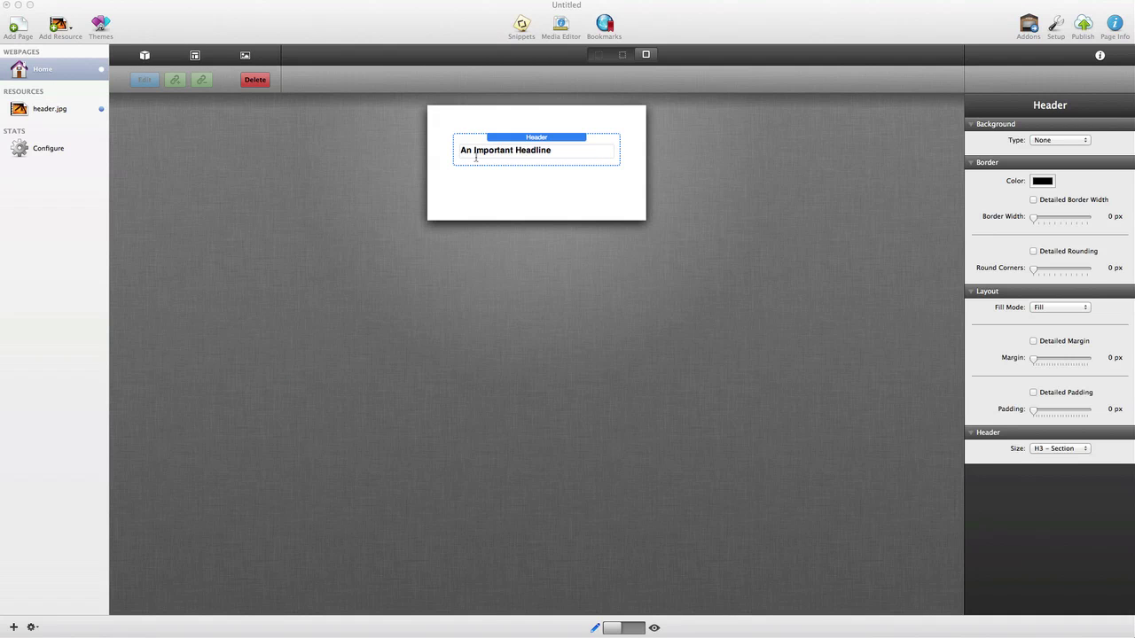
double_click(546, 154)
key("super+a")
key("super+v")
left_click(449, 202)
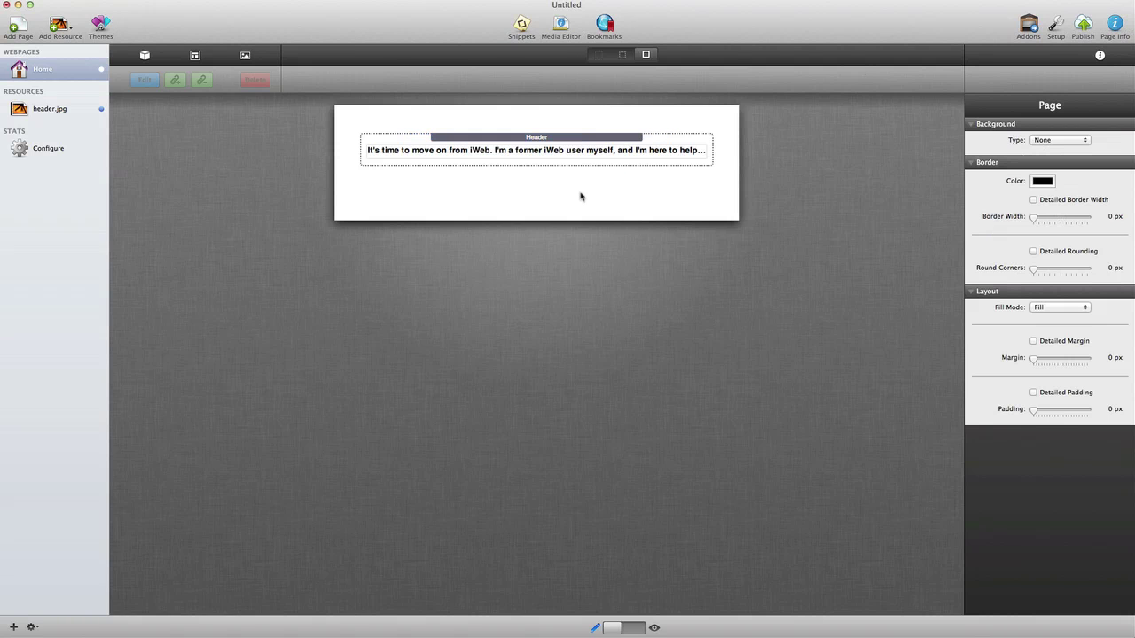
Step: Add a 2 Columns stack below, with a Header and a Text stack in each column
left_click(145, 55)
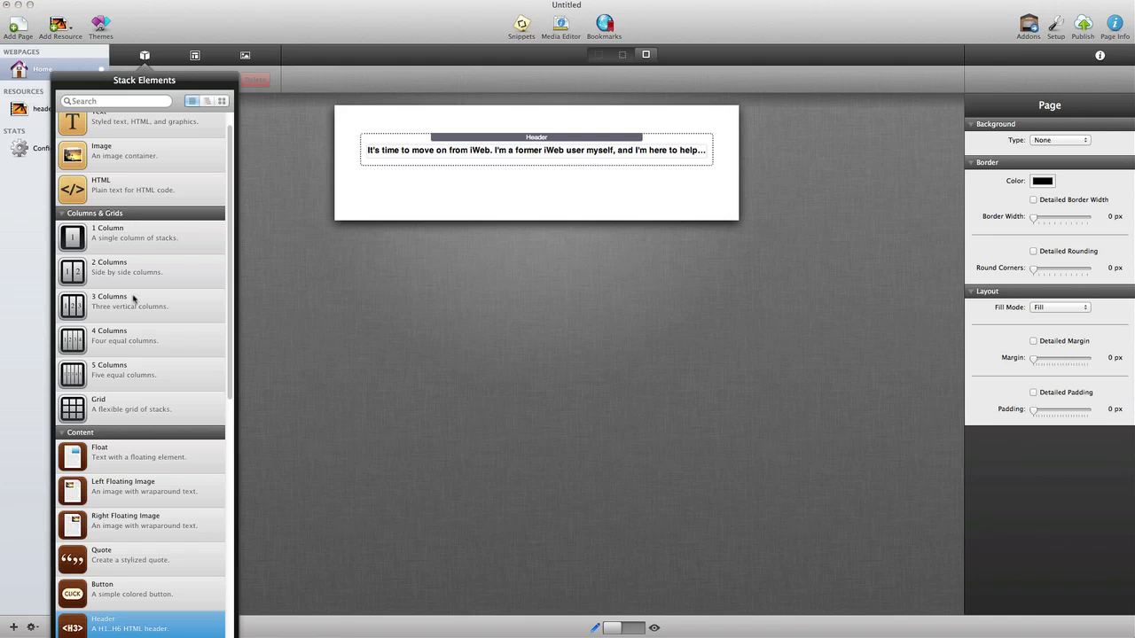
left_click_drag(83, 273, 518, 209)
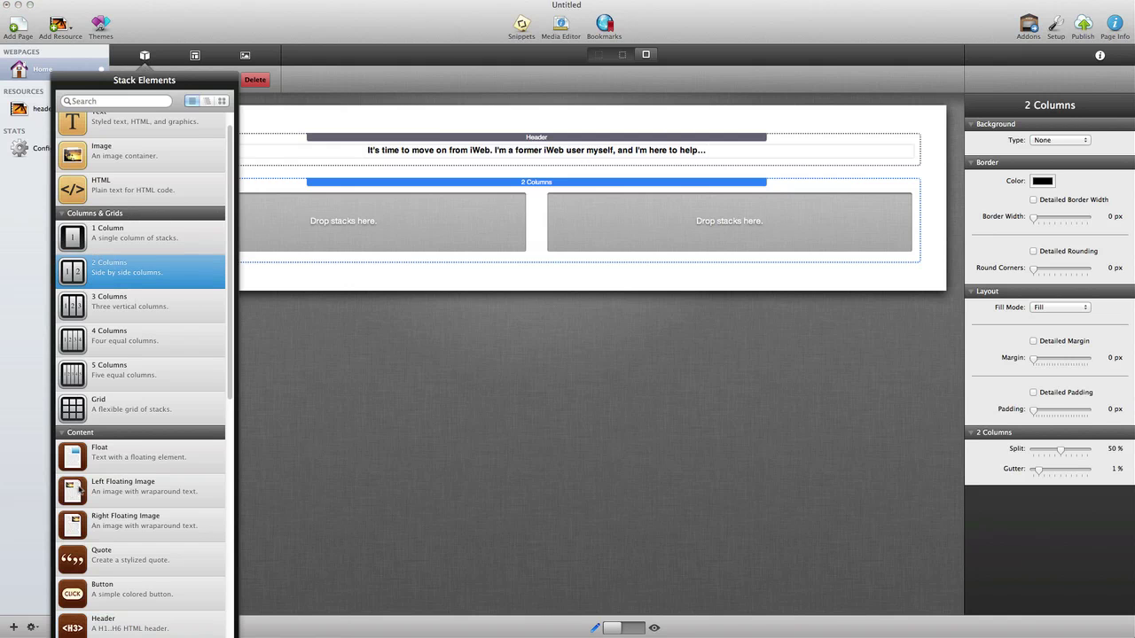
left_click_drag(79, 626, 603, 203)
left_click(145, 55)
left_click_drag(85, 126, 390, 232)
left_click_drag(456, 245, 620, 235)
Step: Give the left column headline a Tiled Image background using 70-purple.png
left_click(364, 198)
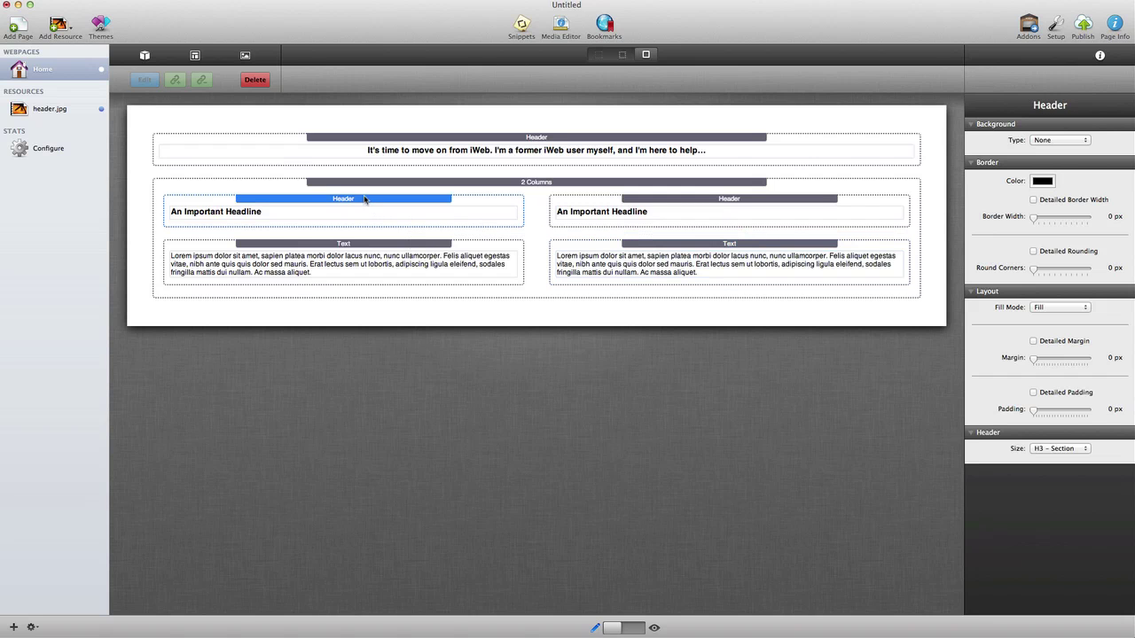
left_click(1079, 144)
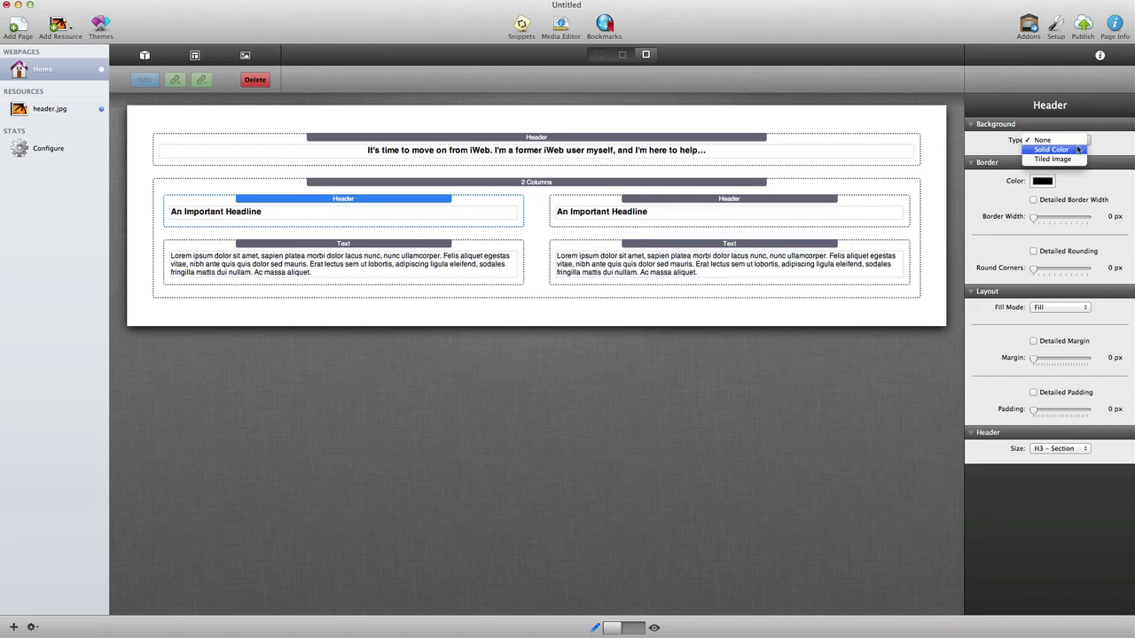
left_click(1068, 158)
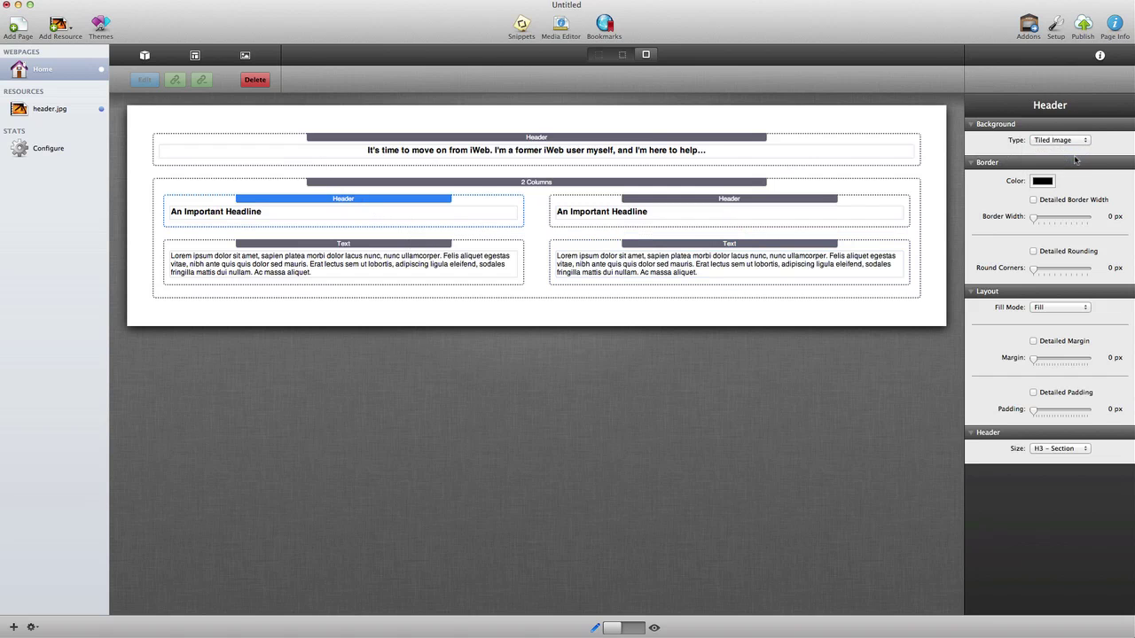
left_click(245, 55)
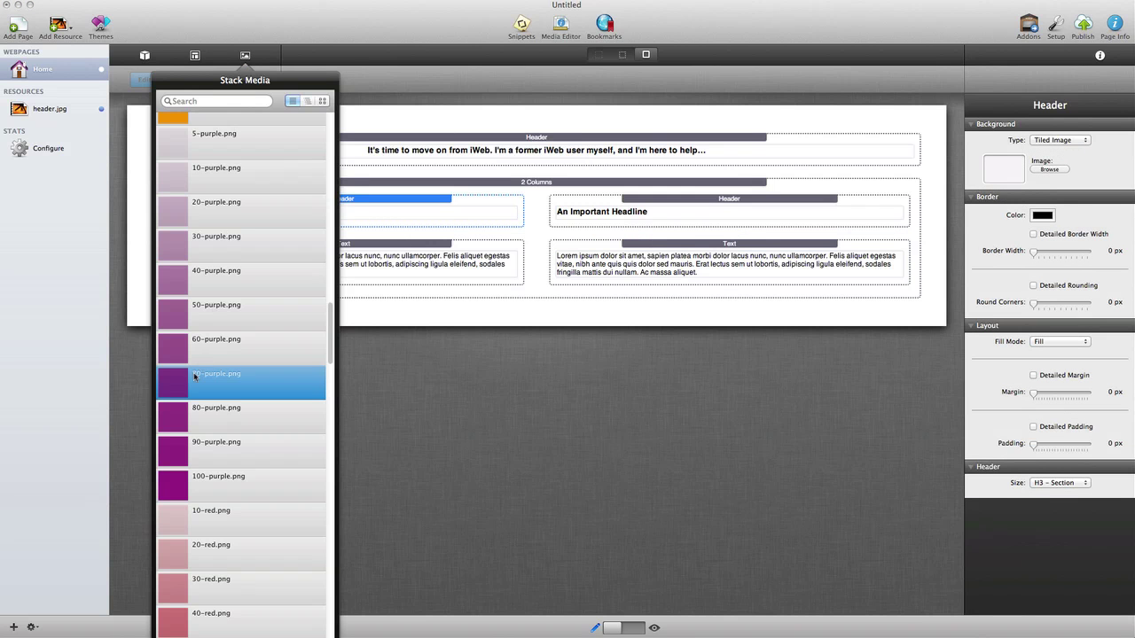
left_click_drag(198, 374, 1016, 168)
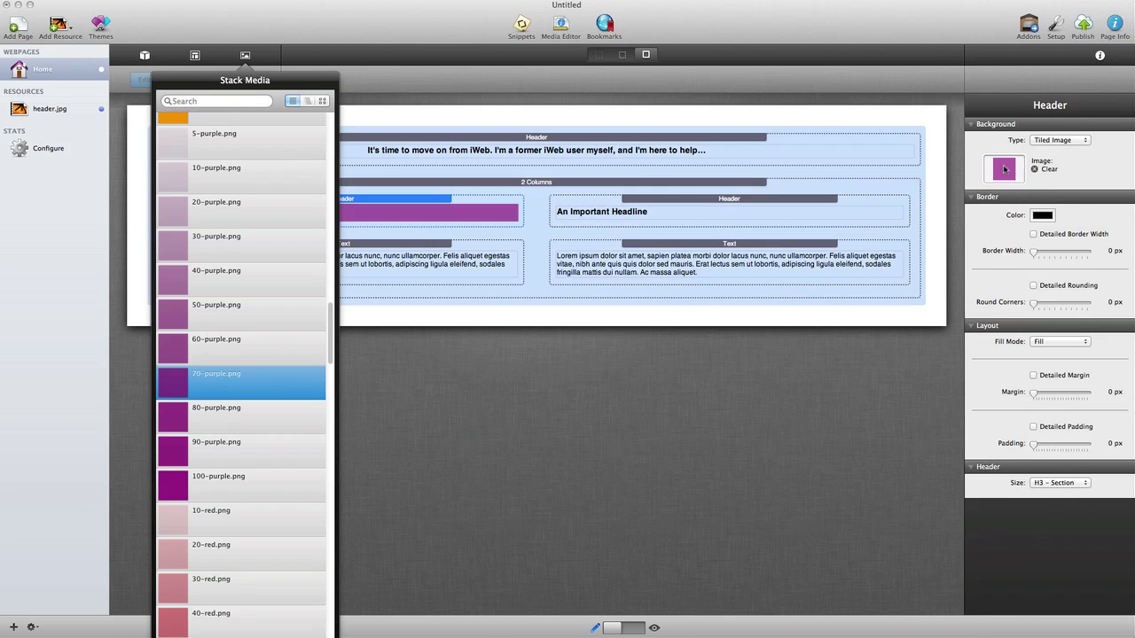
left_click(984, 164)
Step: Give the right column headline the same tiled 70-purple.png background
left_click(1048, 146)
left_click(1055, 159)
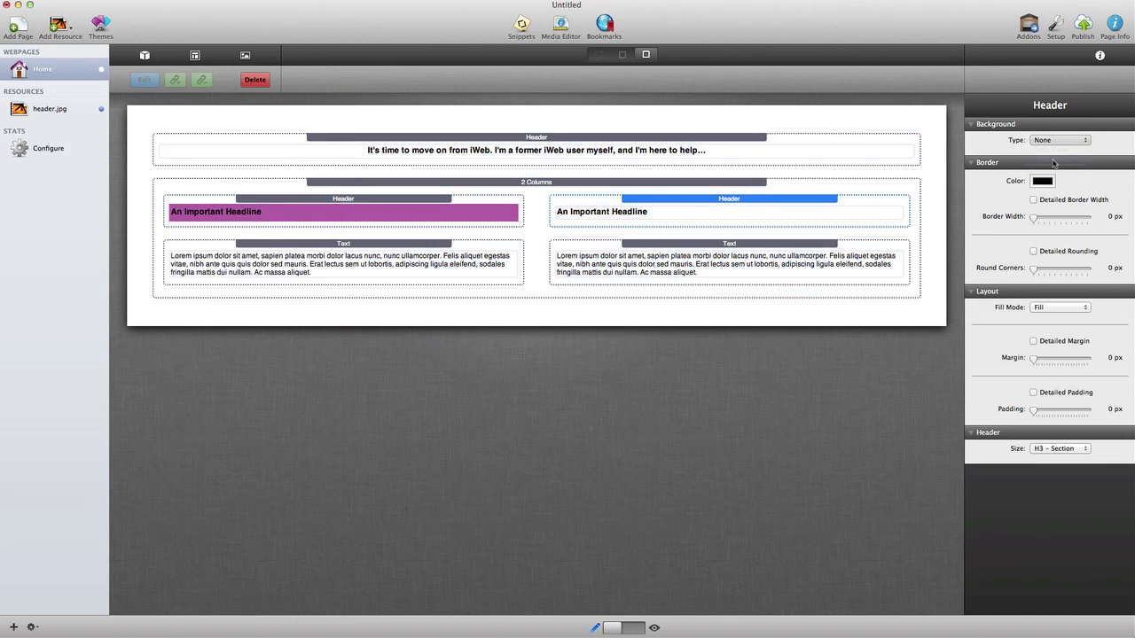
left_click(245, 55)
left_click_drag(173, 370, 992, 172)
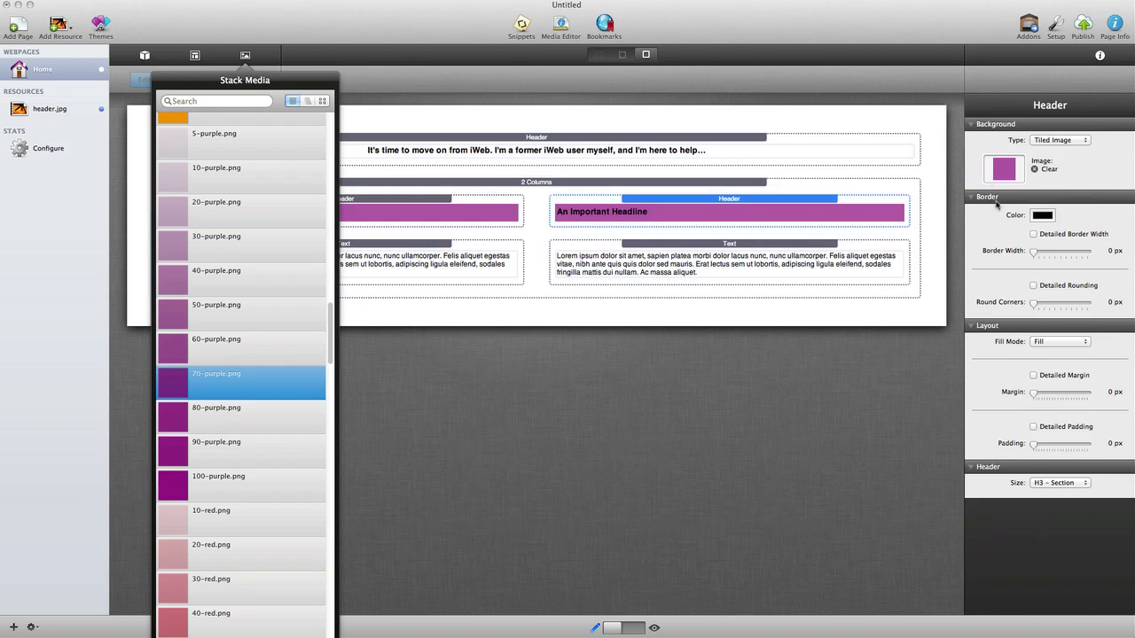
left_click(856, 301)
Step: Set the padding of the right and left column headlines to 15 px
left_click(767, 198)
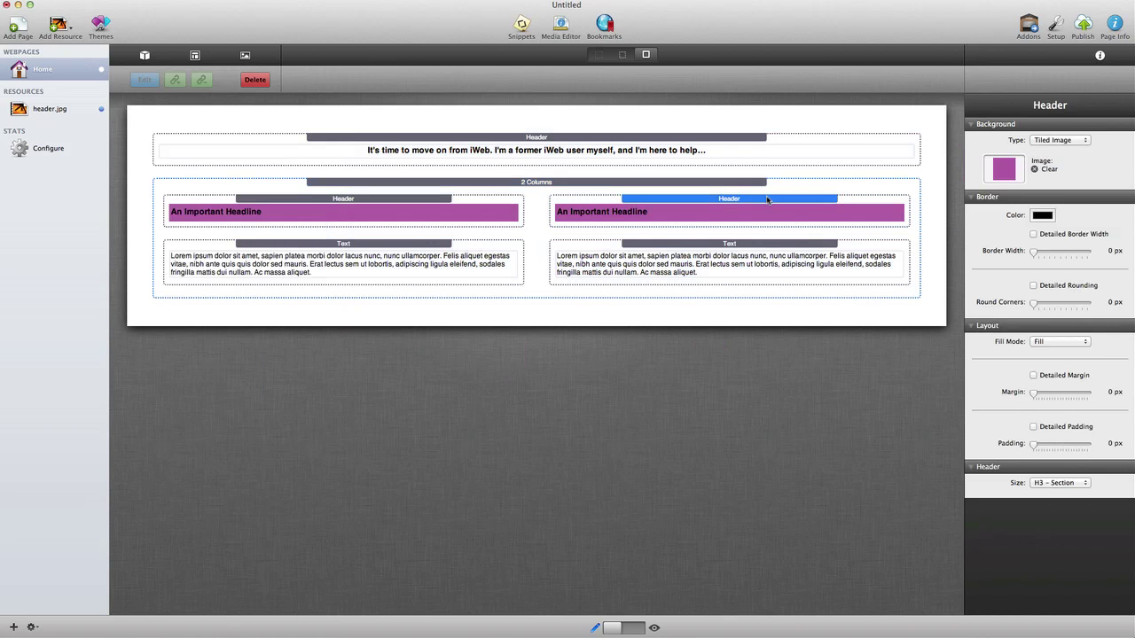
left_click(1068, 446)
left_click_drag(1068, 447, 1074, 447)
left_click(426, 208)
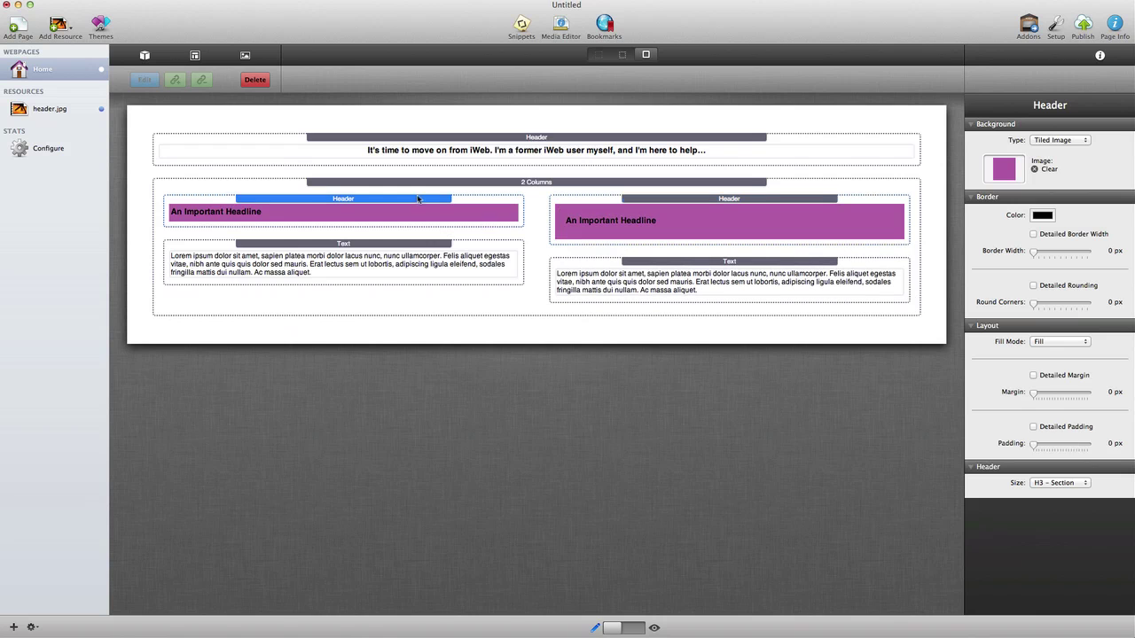
left_click(1072, 446)
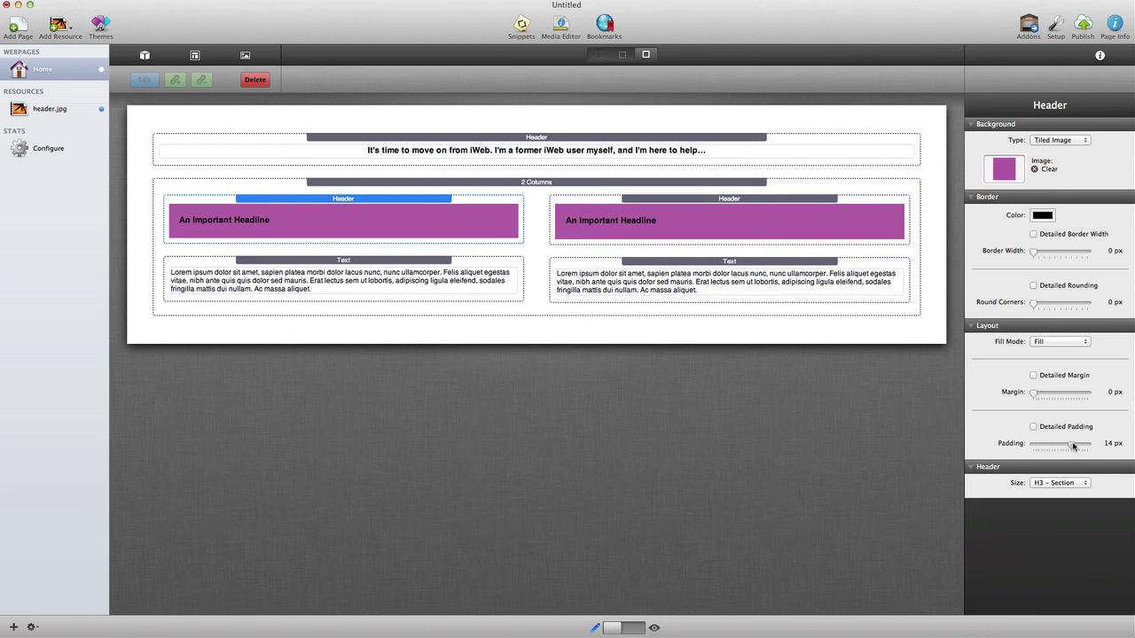
left_click_drag(1072, 446, 1075, 446)
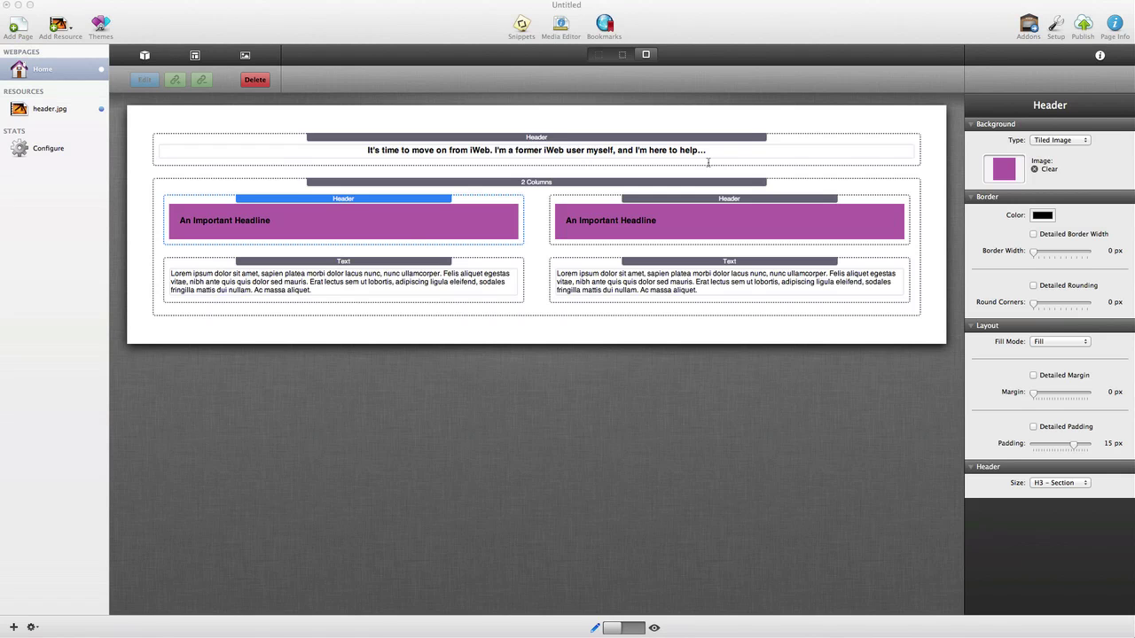
Step: Retitle the headlines 'The Problem: Switching from iWeb' and 'The Solution: RapidWeaver'
double_click(405, 221)
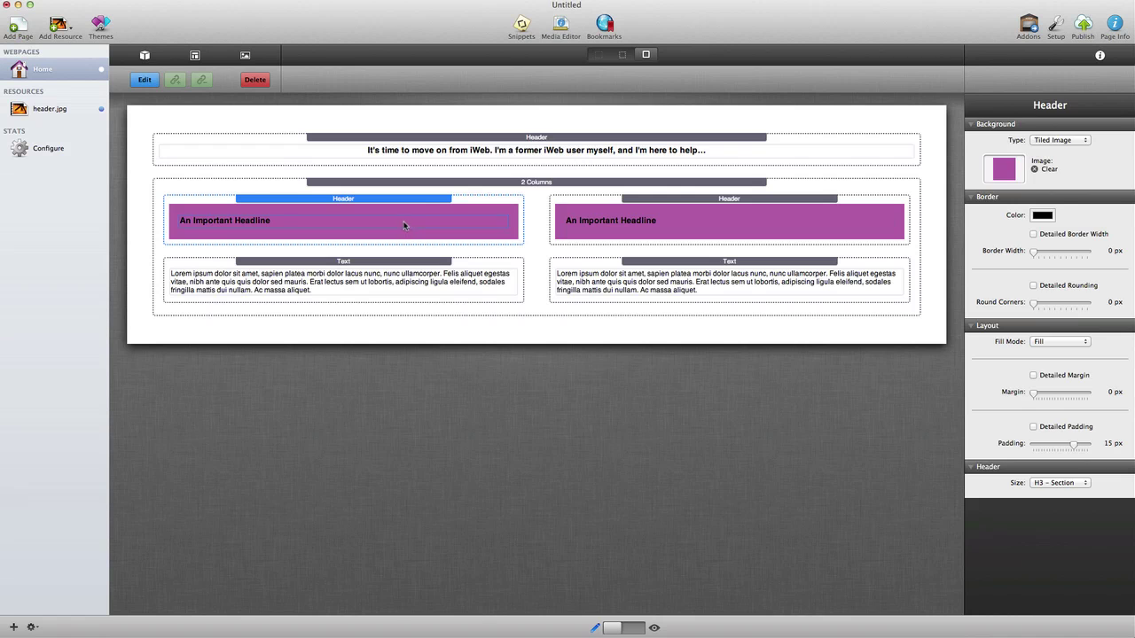
left_click_drag(296, 220, 122, 217)
type("The Problem: Switching from iWeb")
left_click(530, 311)
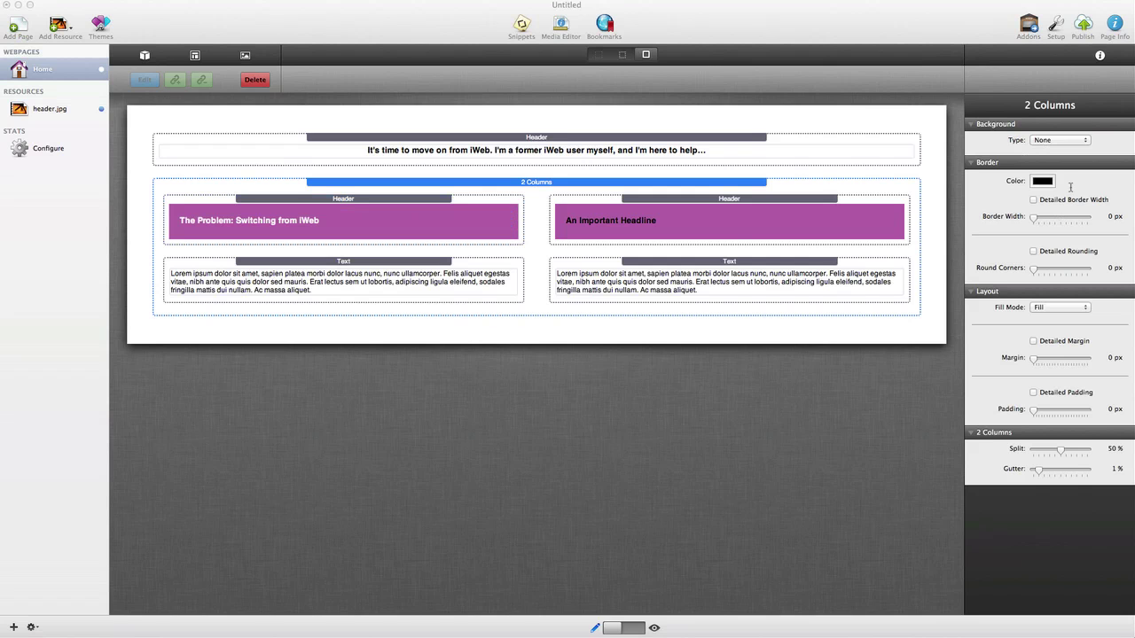
left_click(732, 221)
left_click(732, 220)
key("super+a")
type("<span style=\"color:#fff;\">The Solution: RapidWeaver</span>")
left_click(514, 335)
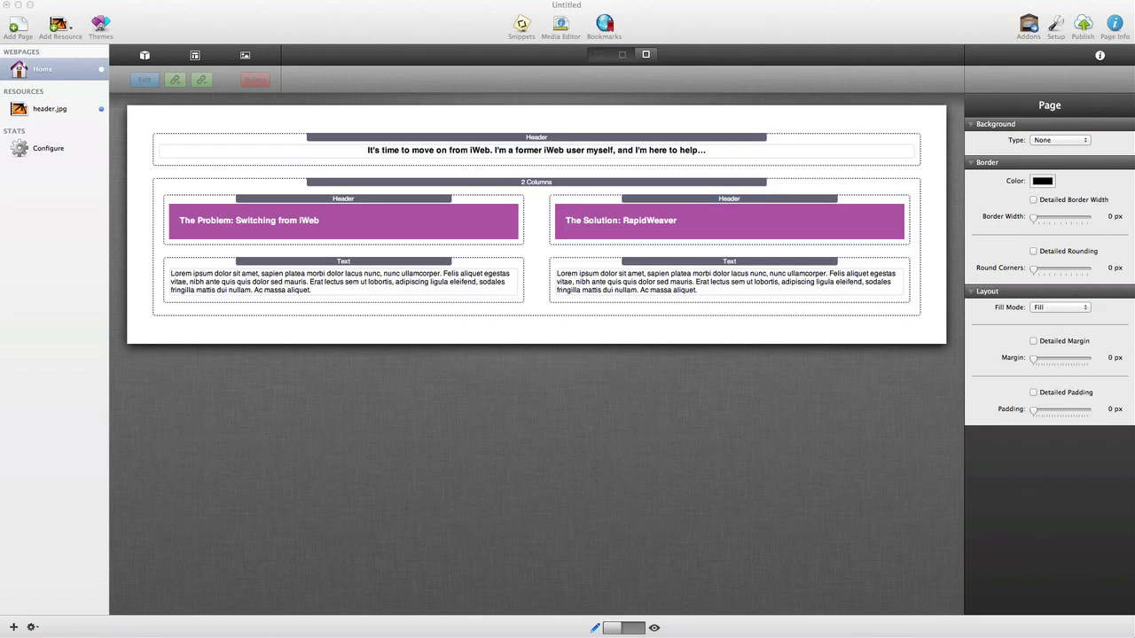
Step: Replace the left column's placeholder text with the two iWeb paragraphs
left_click(399, 286)
left_click(396, 287)
key("super+a")
type("iWeb was the tool that made it possible for us to design our own websites. As a novice user, it was accessible, intuitive and affordable.  It let us take the baby steps we needed to get into website design, and it produced nice results.  Today, iWeb is no longer being developed by Apple, and iCloud has replaced MobileMe.  It's time to move on, but what alternative offers an \"Apple-like\" experience, ease-of-use, flexibility and produces professional results?")
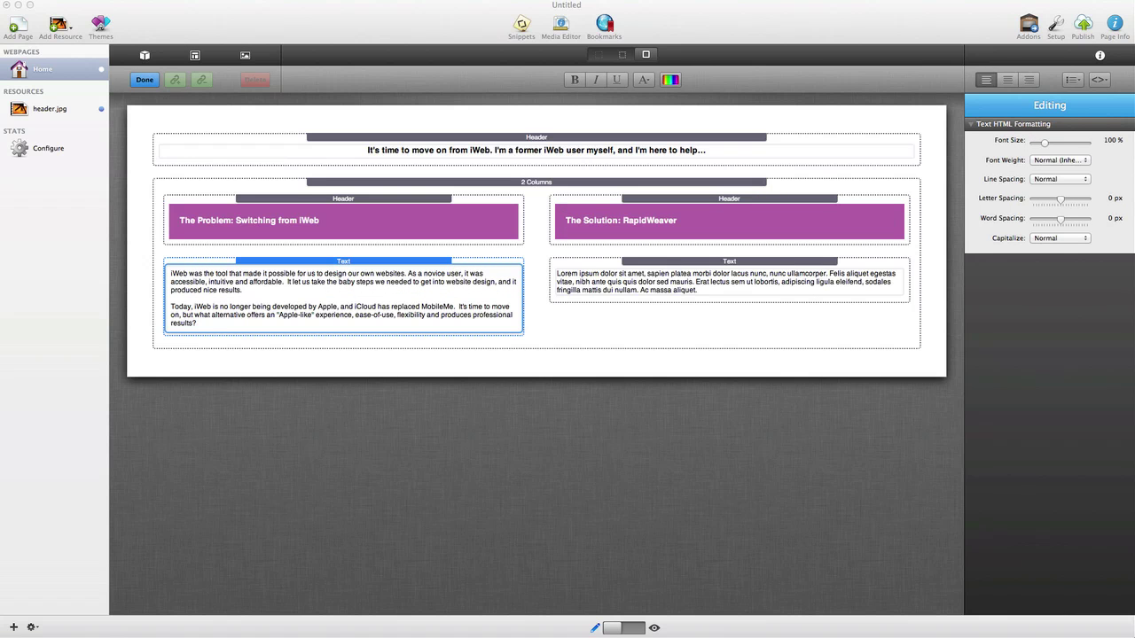
Step: Replace the right column's placeholder text with the two RapidWeaver paragraphs
left_click(731, 281)
key("super+a")
type("RapidWeaver takes the usability of iWeb, adds flexibility and produces more professional results. Consider it a major upgrade to your web design toolbox, without the outrageous expense or massive learning curve.  If you are like me -- or other former iWeb users I've spoken with -- then you will wish you had made the transition sooner. This website will help you ease into that transition, starting with the video below.")
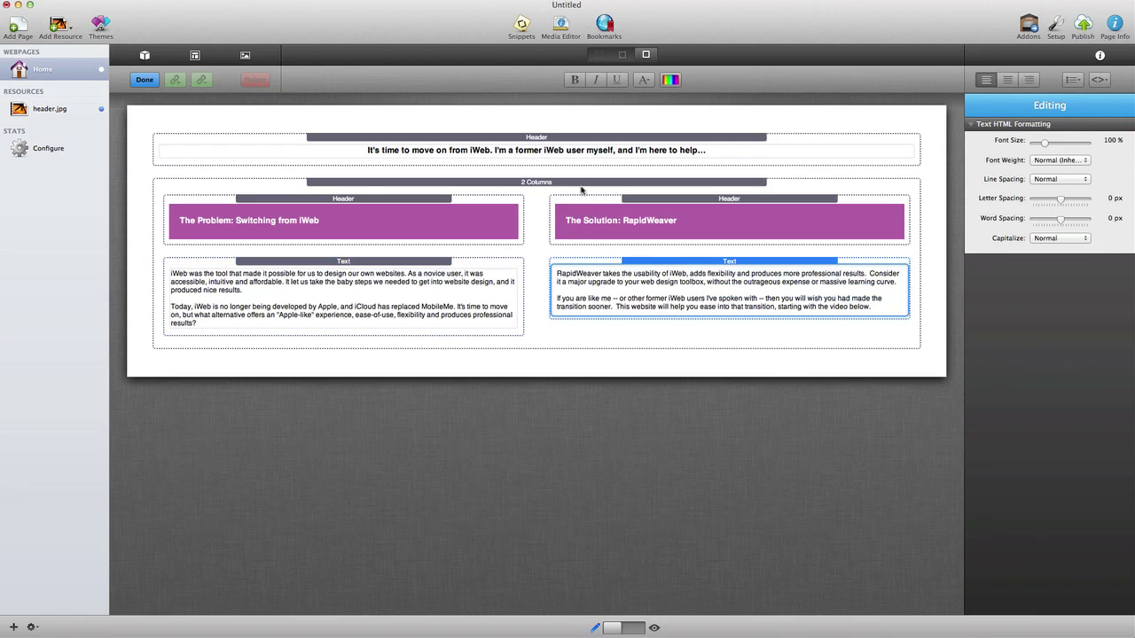
Step: Give the 2 Columns section a detailed 30 px top margin and preview the page
left_click(580, 182)
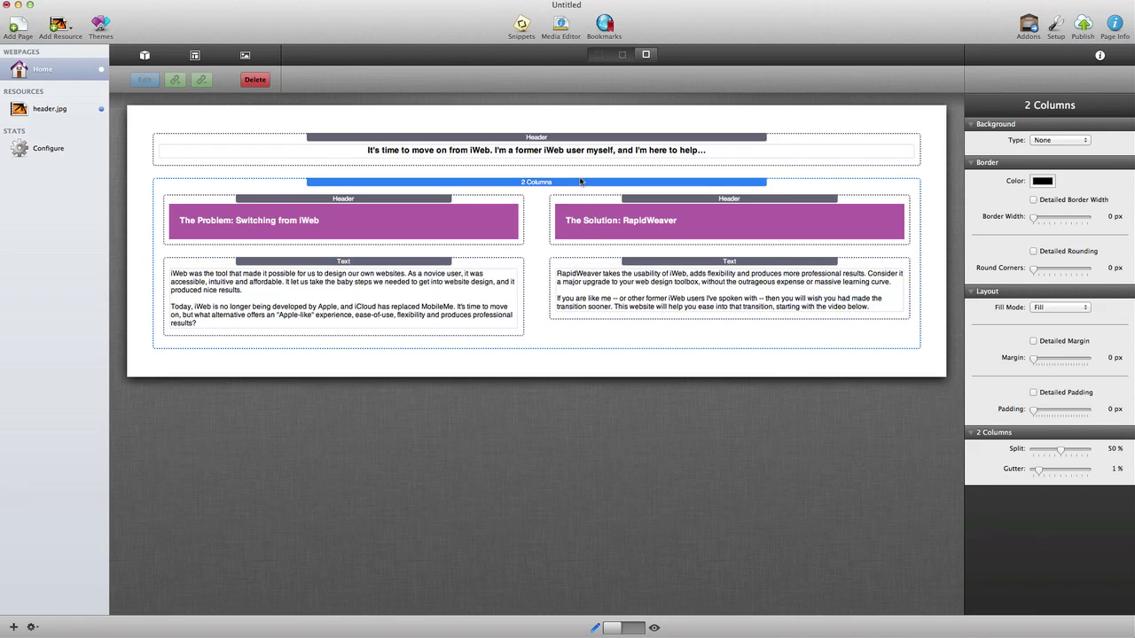
left_click(1065, 343)
left_click(1072, 358)
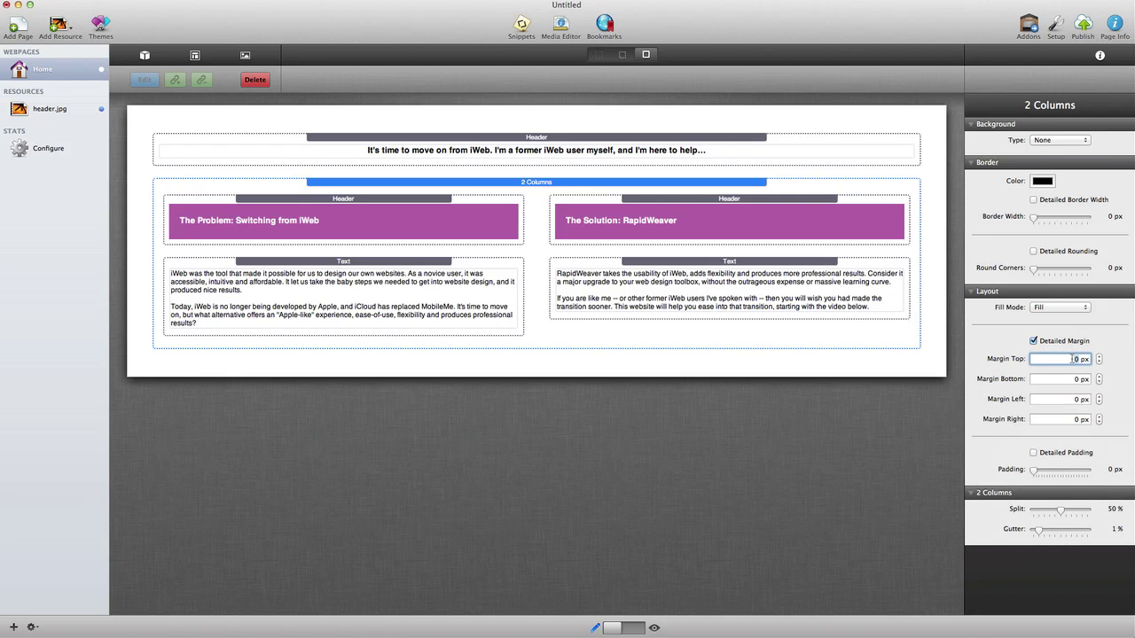
type("30")
key("Return")
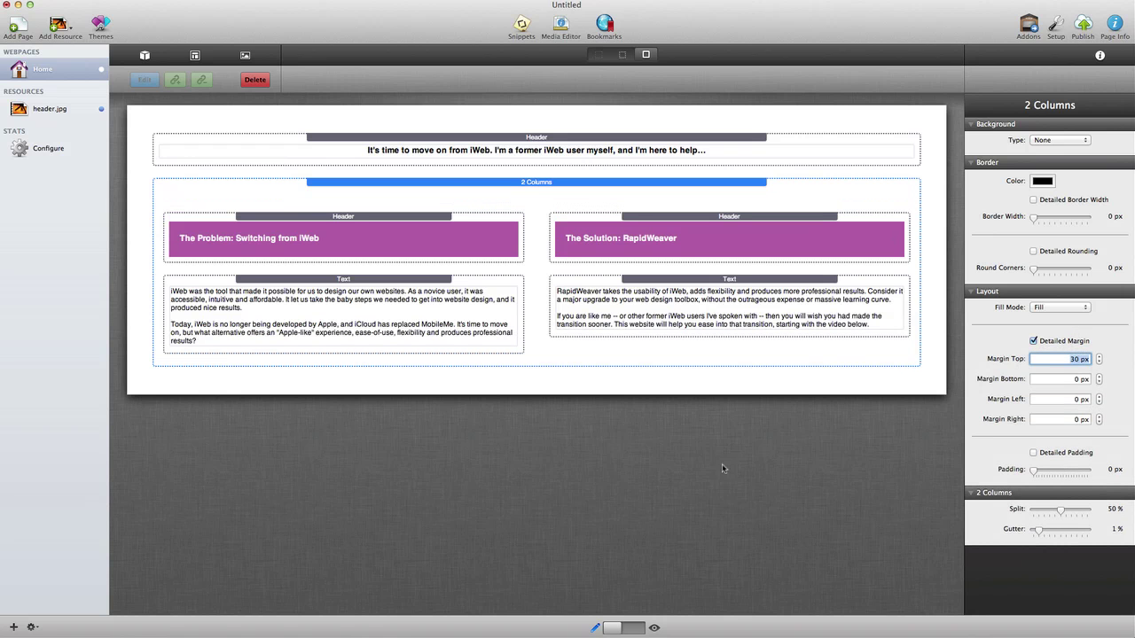
left_click(653, 626)
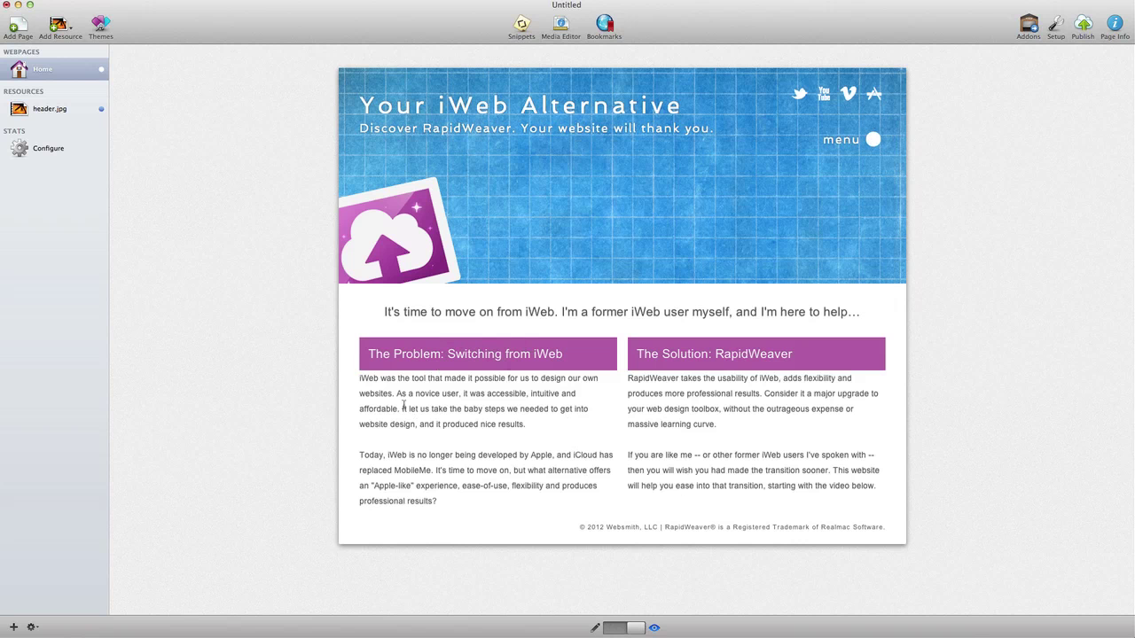
left_click(609, 628)
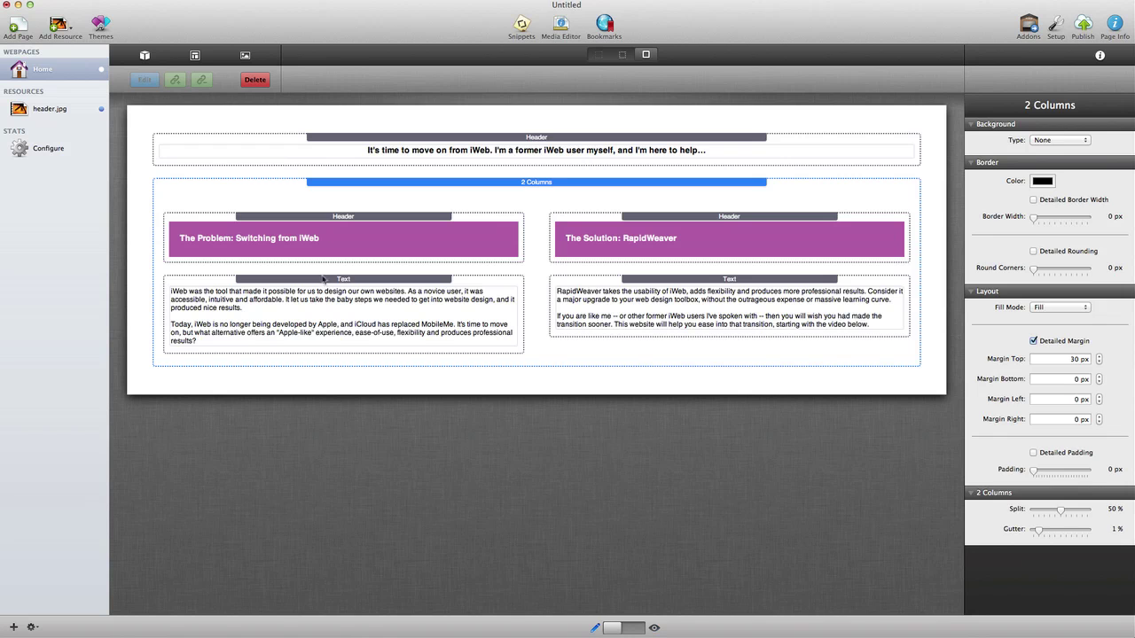
Step: Turn on Detailed Rounding for each column Header with 5 px Top Left and Top Right
left_click(324, 221)
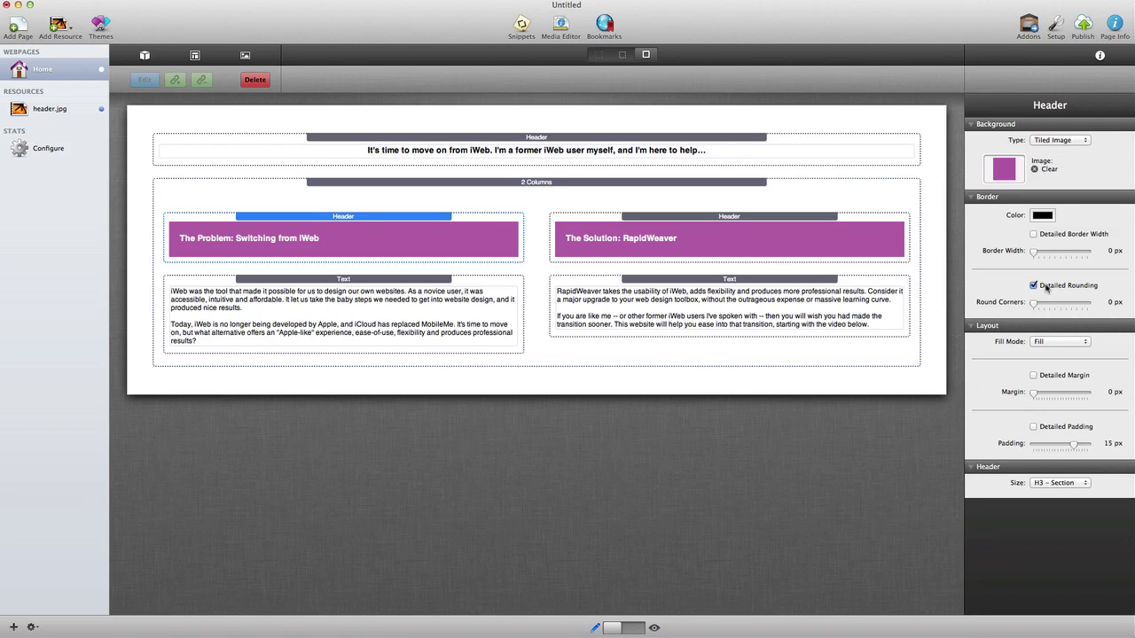
left_click(1032, 285)
left_click(1063, 303)
key("Tab")
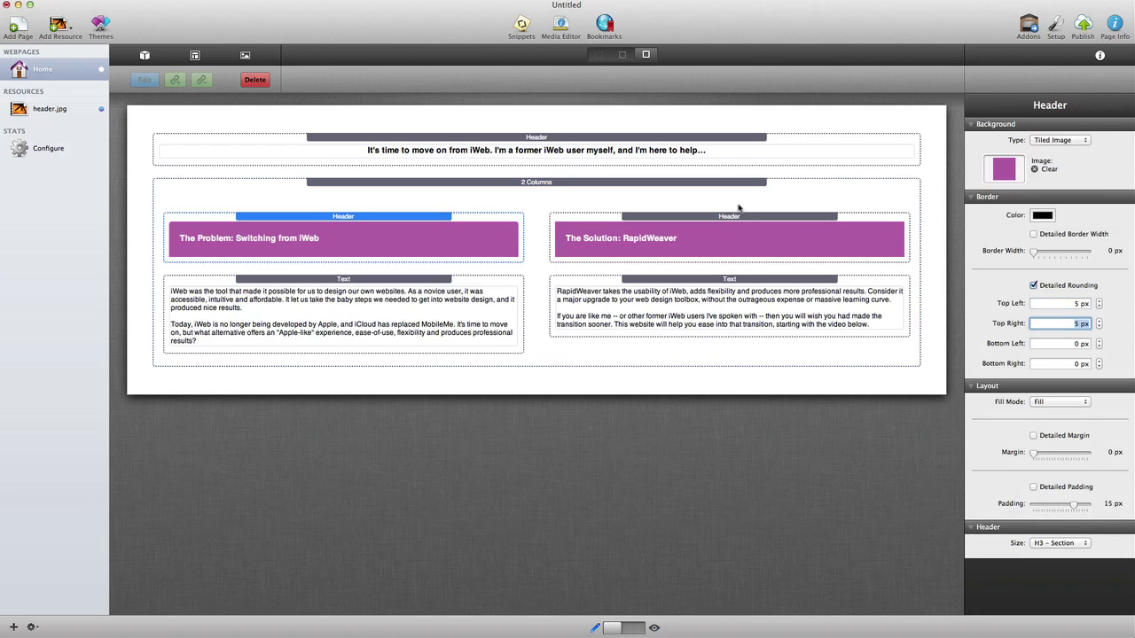
left_click(742, 218)
left_click(1053, 288)
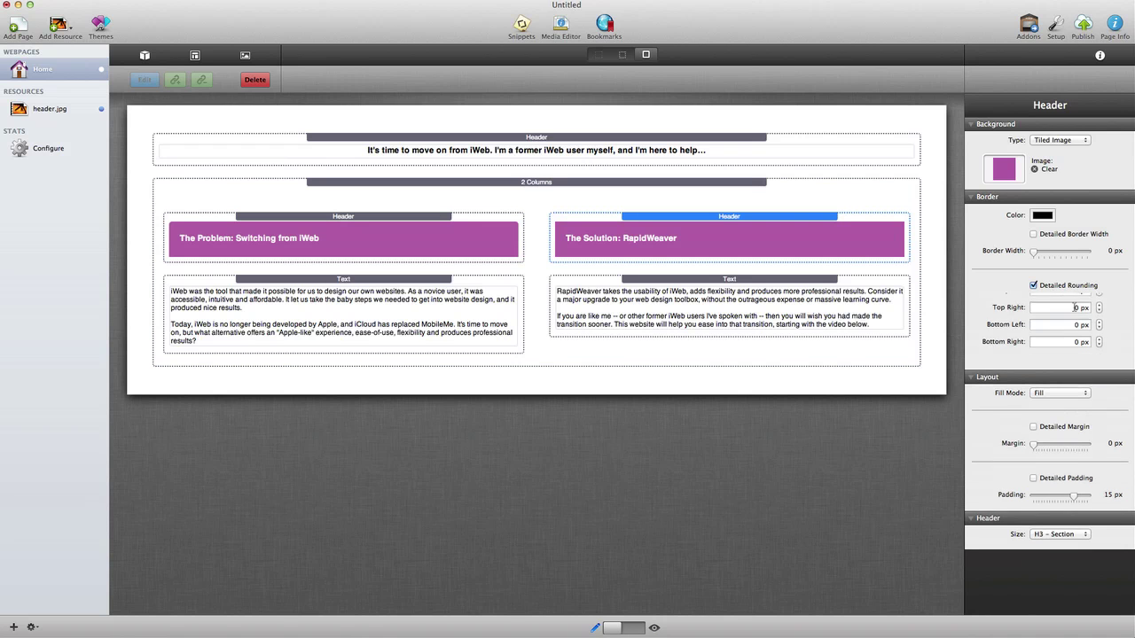
left_click(1074, 304)
type("5")
key("Tab")
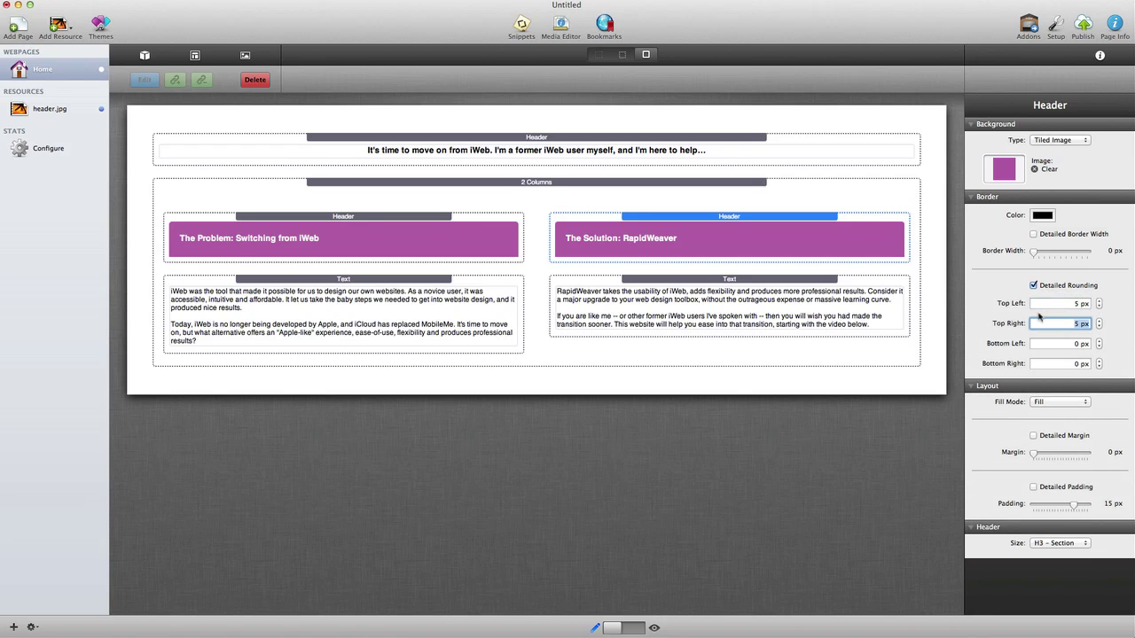
left_click(145, 55)
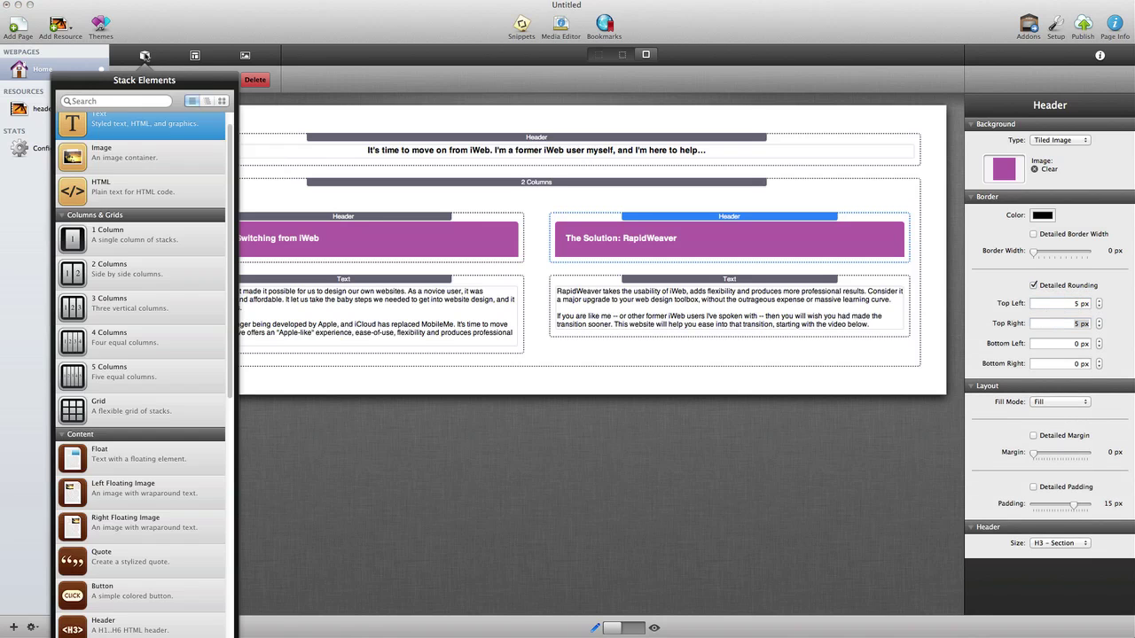
Step: Find the HTML5 Video stack via 'vid', place it below the columns, with 35 px top margin
left_click(134, 100)
type("video")
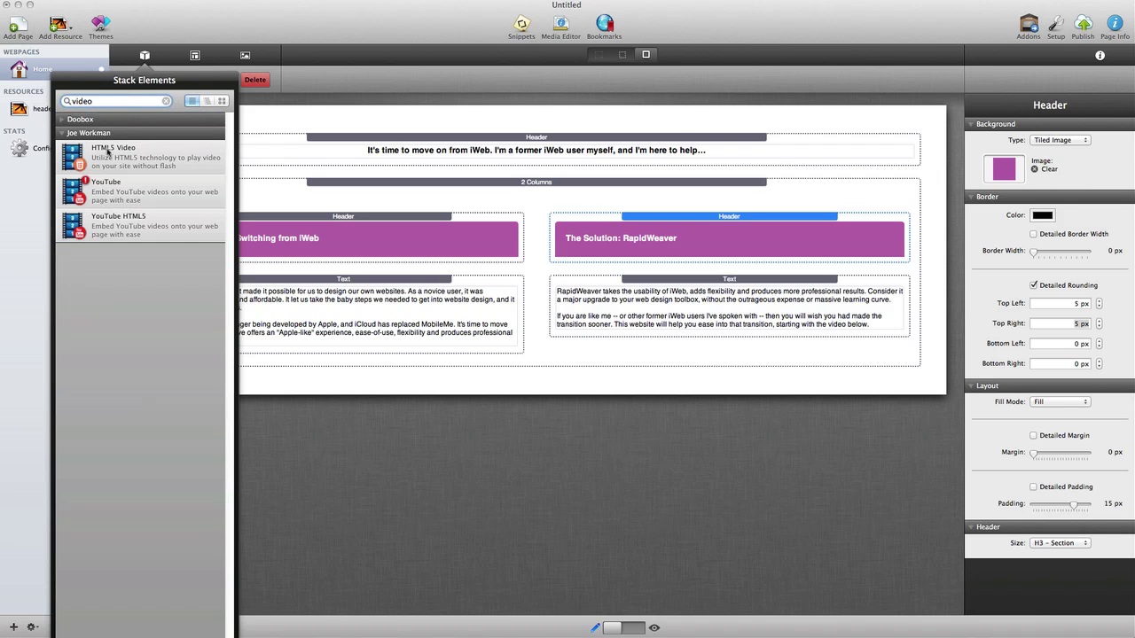
left_click_drag(109, 154, 562, 384)
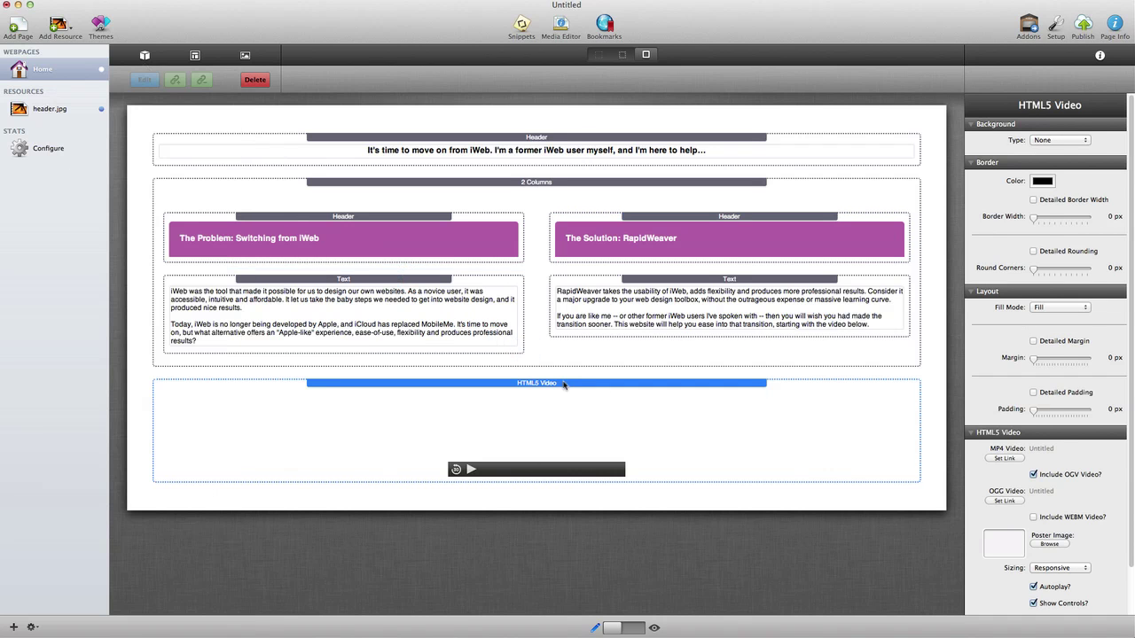
left_click(1053, 345)
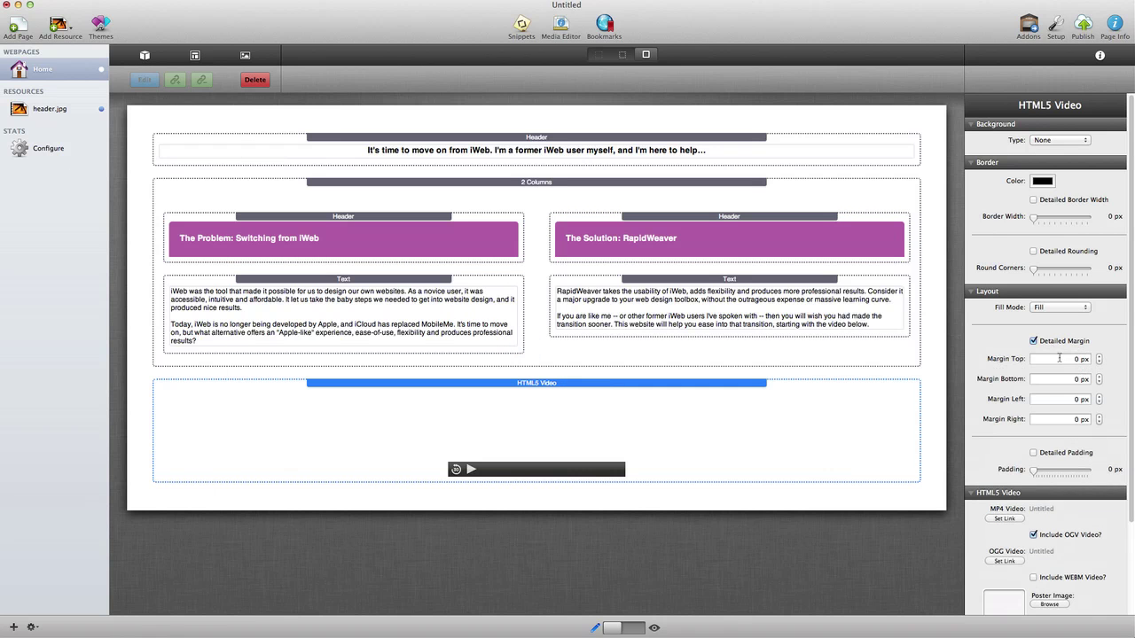
left_click(1063, 359)
type("35")
key("Return")
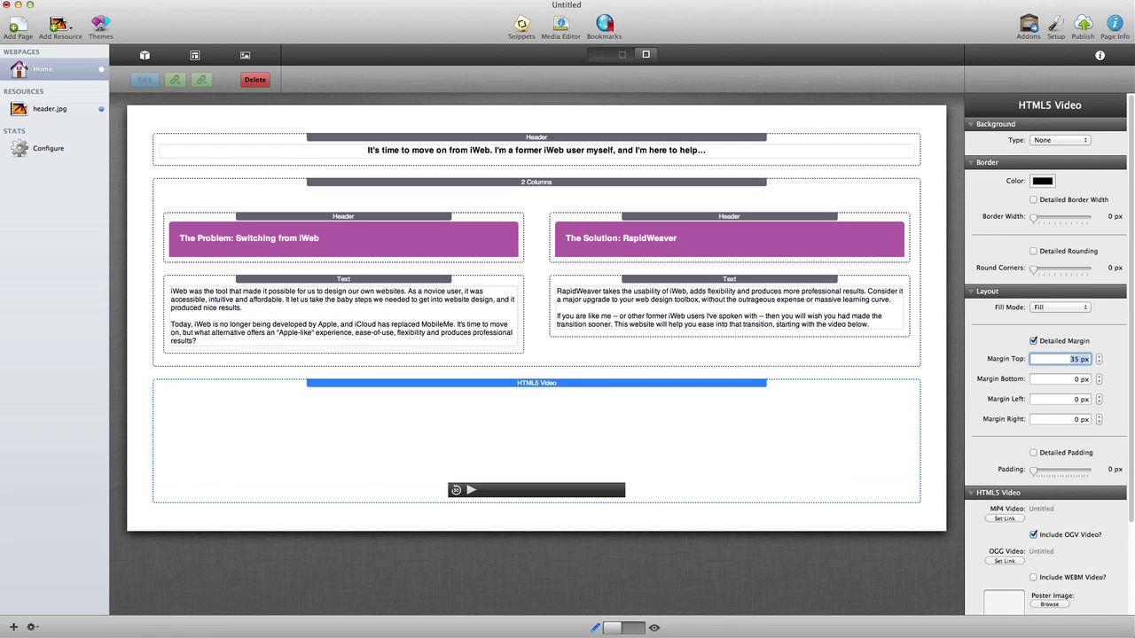
scroll(1067, 365, "down", 5)
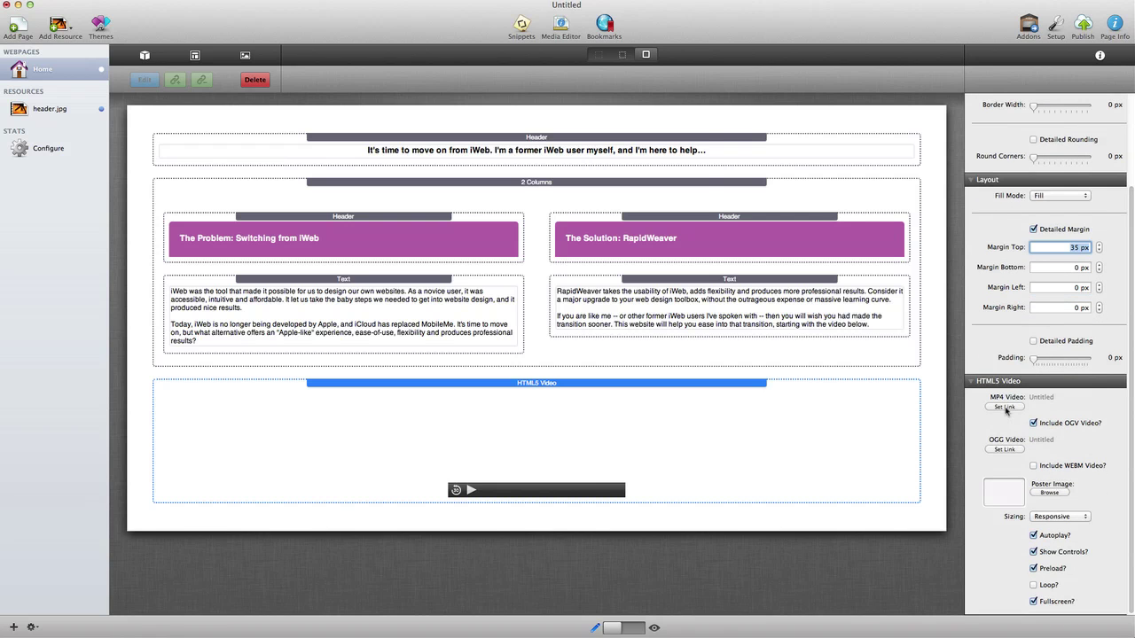
left_click(1005, 407)
type("http://www.rap")
type("idweaverclass")
type("room.com/")
type("videos/st")
type("acks.mp4")
key("Return")
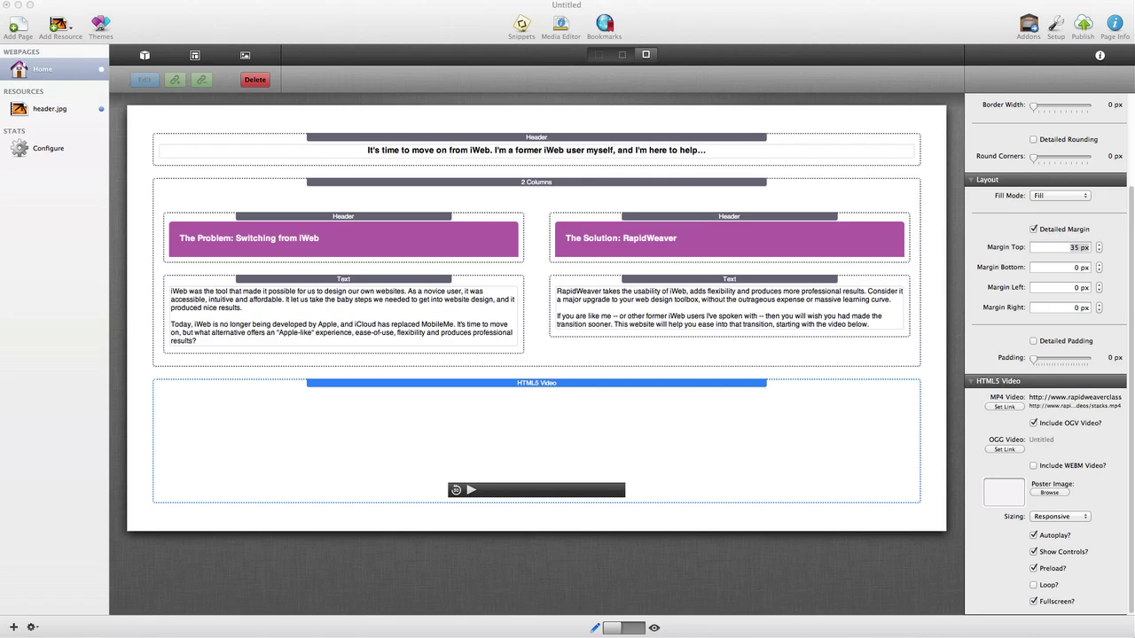
left_click_drag(1133, 504, 1000, 494)
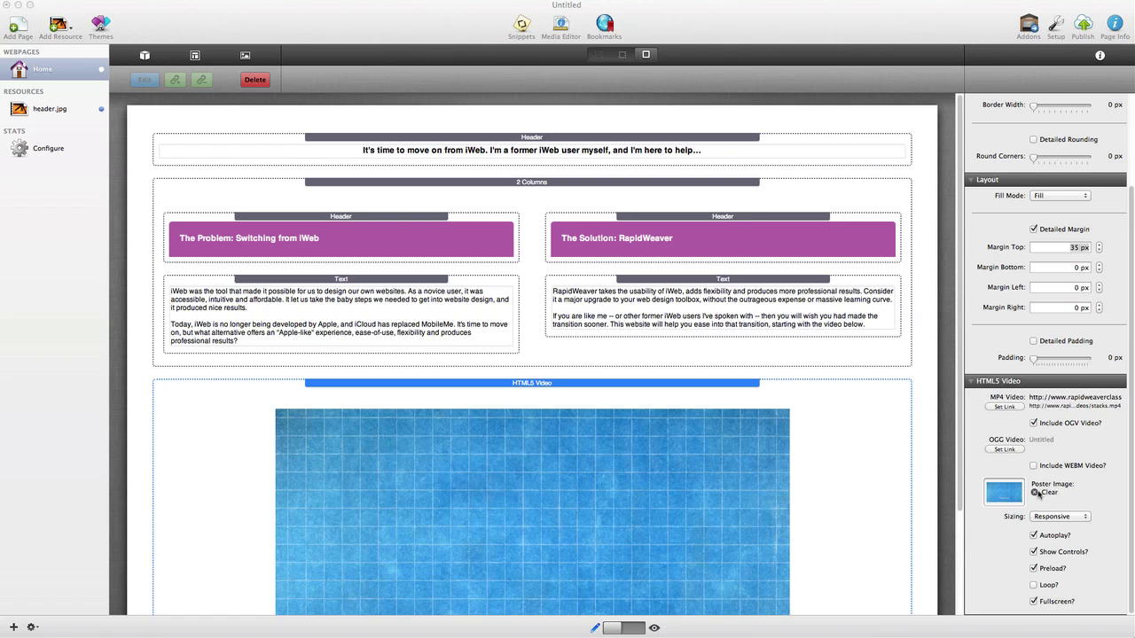
Step: Preview the Home page to check the Start Here video poster below the columns, then return to editing
left_click(642, 628)
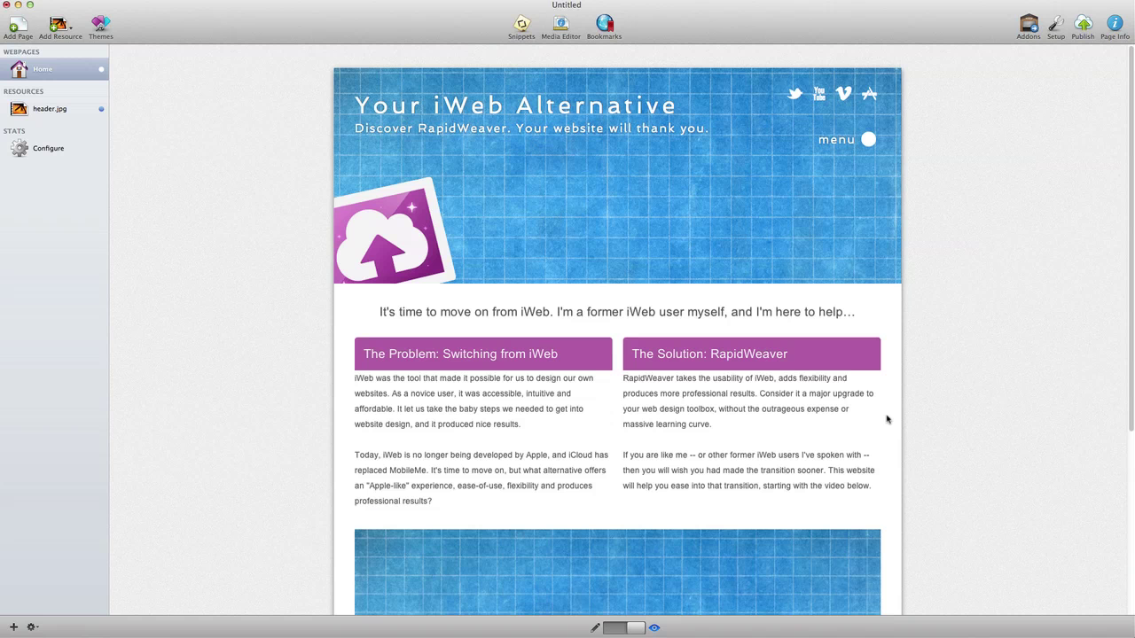
scroll(940, 397, "down", 5)
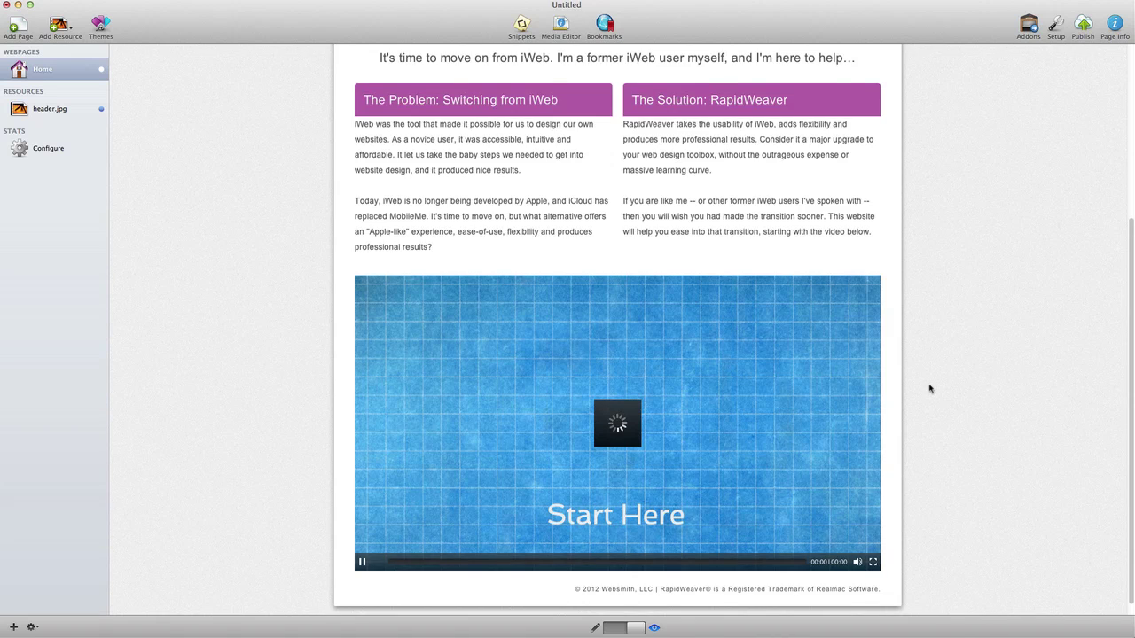
scroll(929, 388, "up", 5)
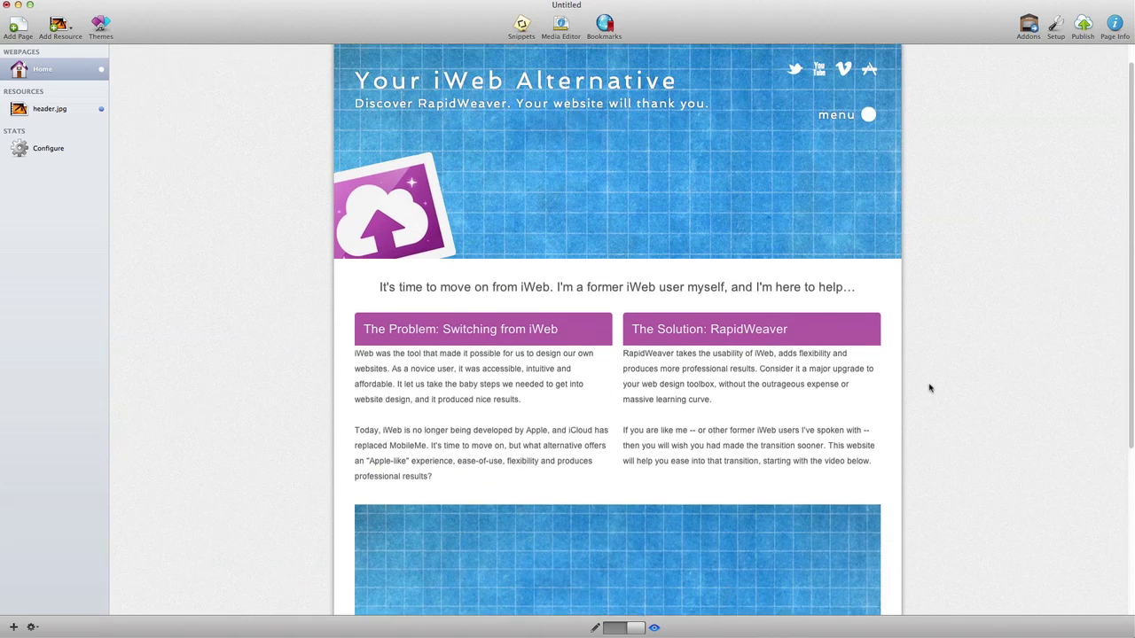
scroll(764, 392, "down", 5)
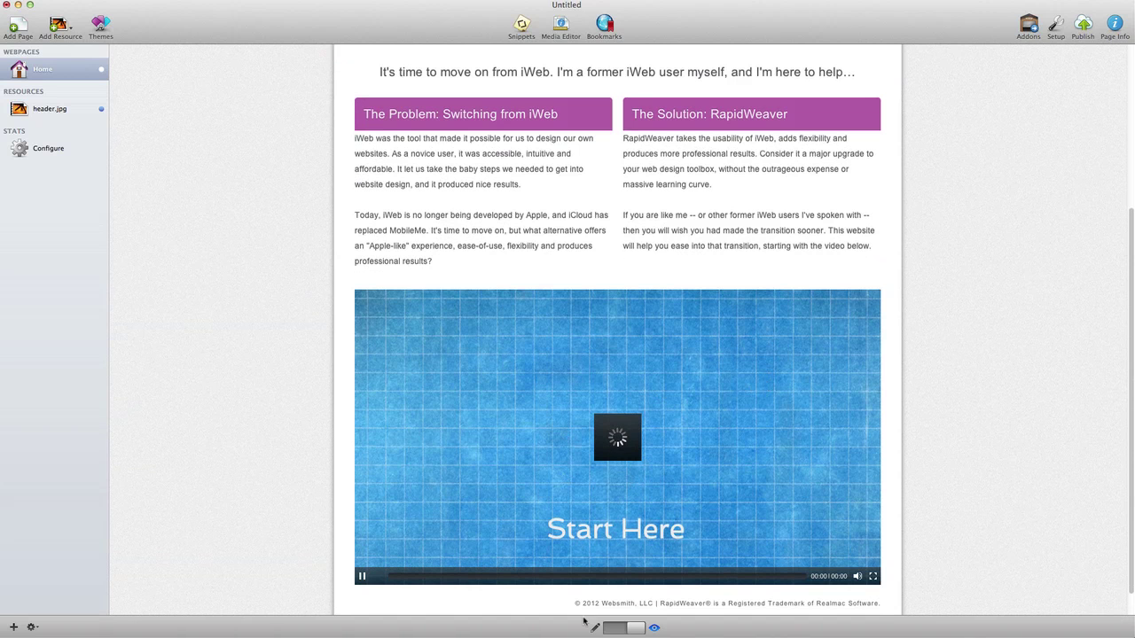
left_click(608, 627)
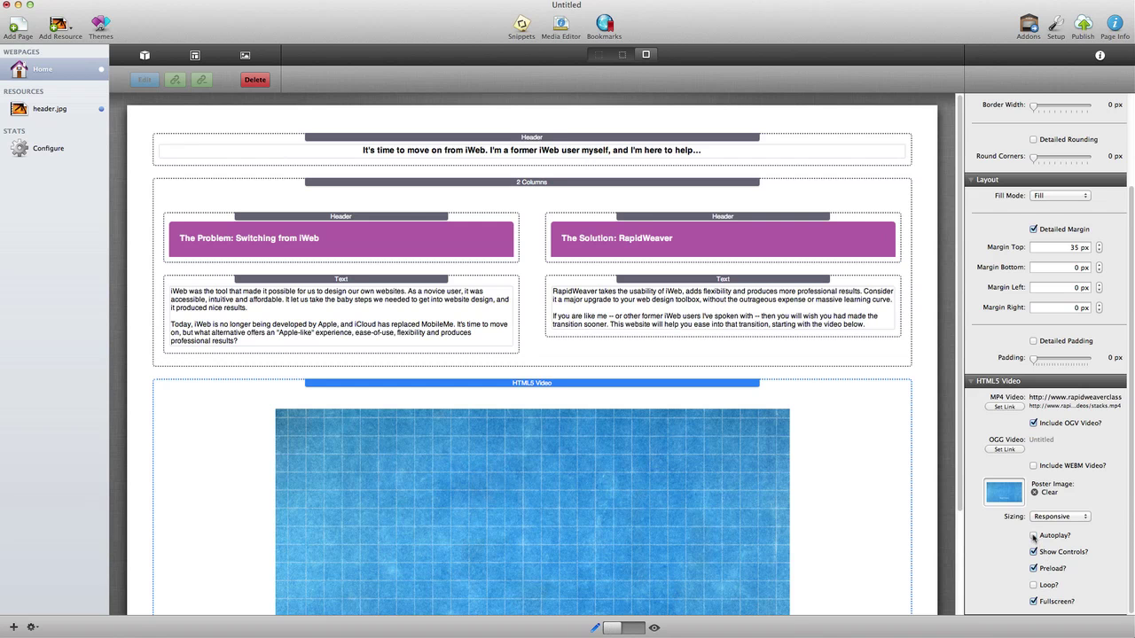
Step: Turn off Autoplay for the HTML5 video
left_click(1033, 535)
left_click(19, 26)
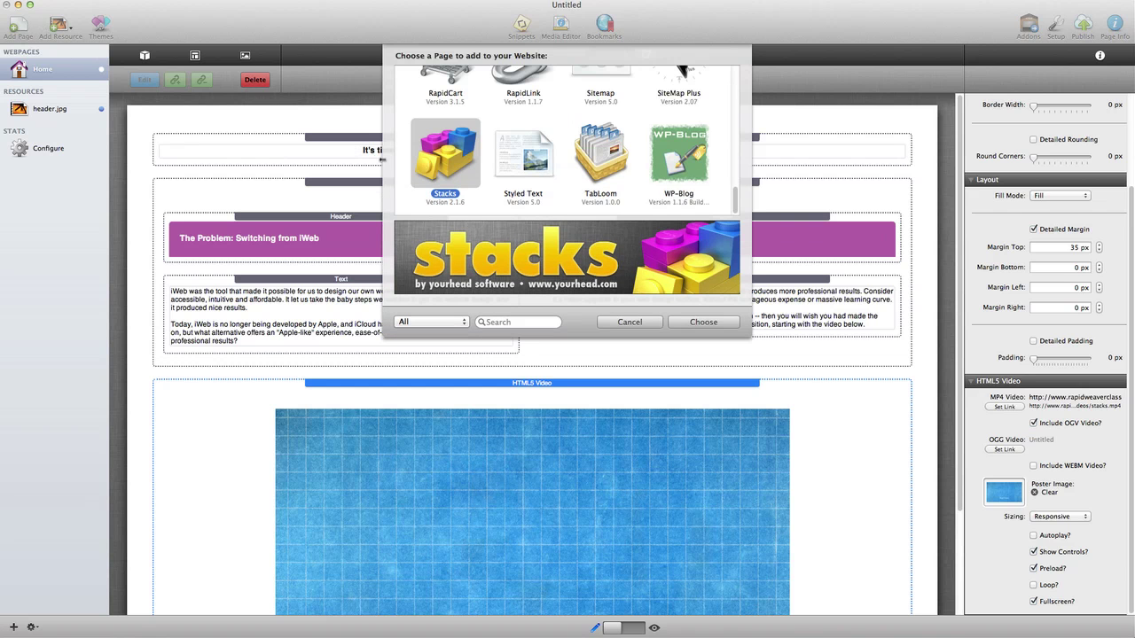
left_click(634, 320)
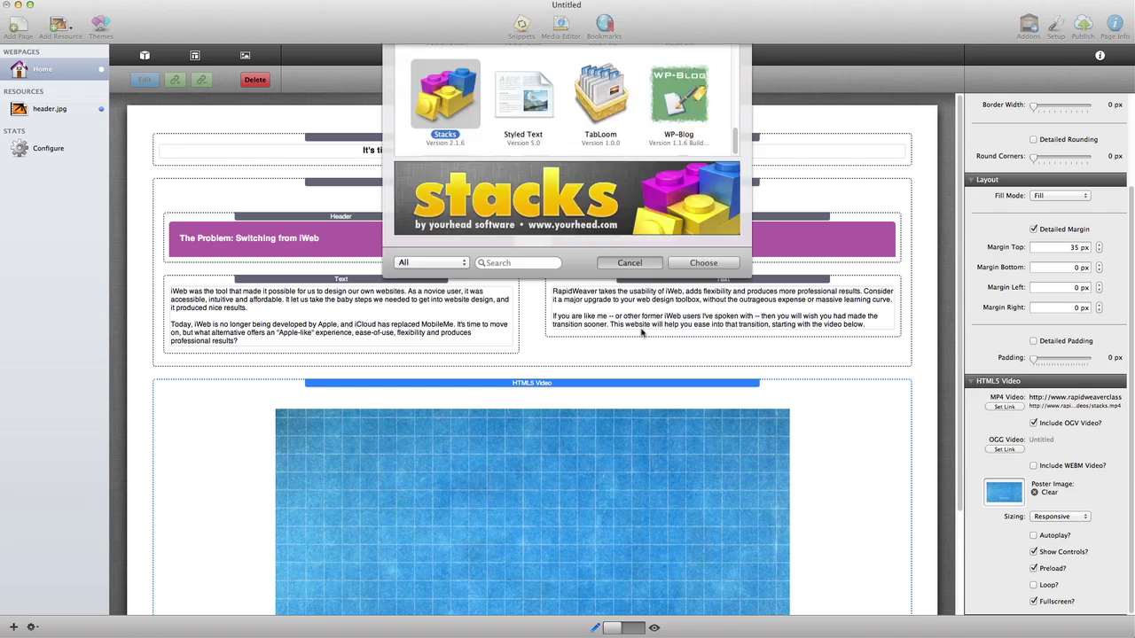
Step: Save the Home page's theme style as 'iWeb Alternative' and bring up the page-type chooser
left_click(1112, 27)
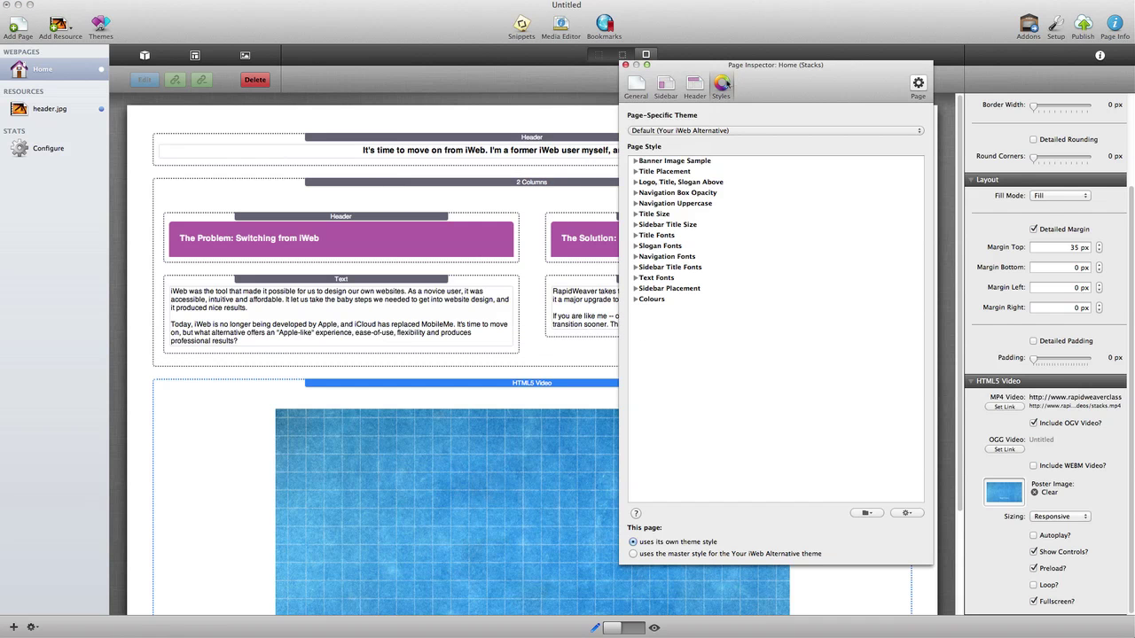
left_click(906, 513)
left_click(911, 535)
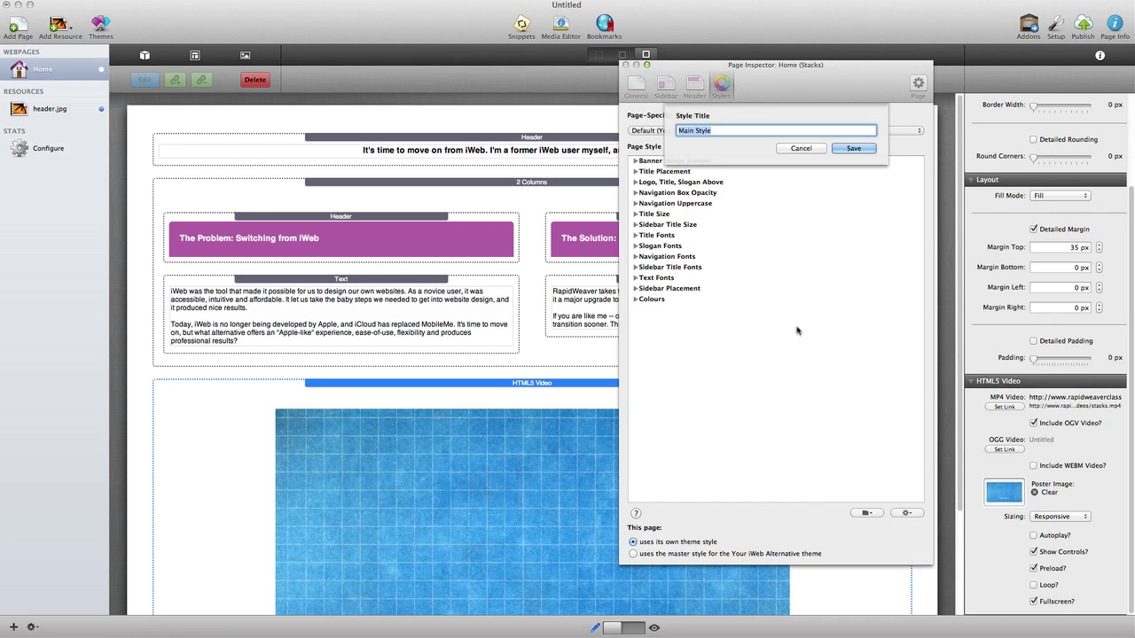
type("iWeb Alternative")
key("Return")
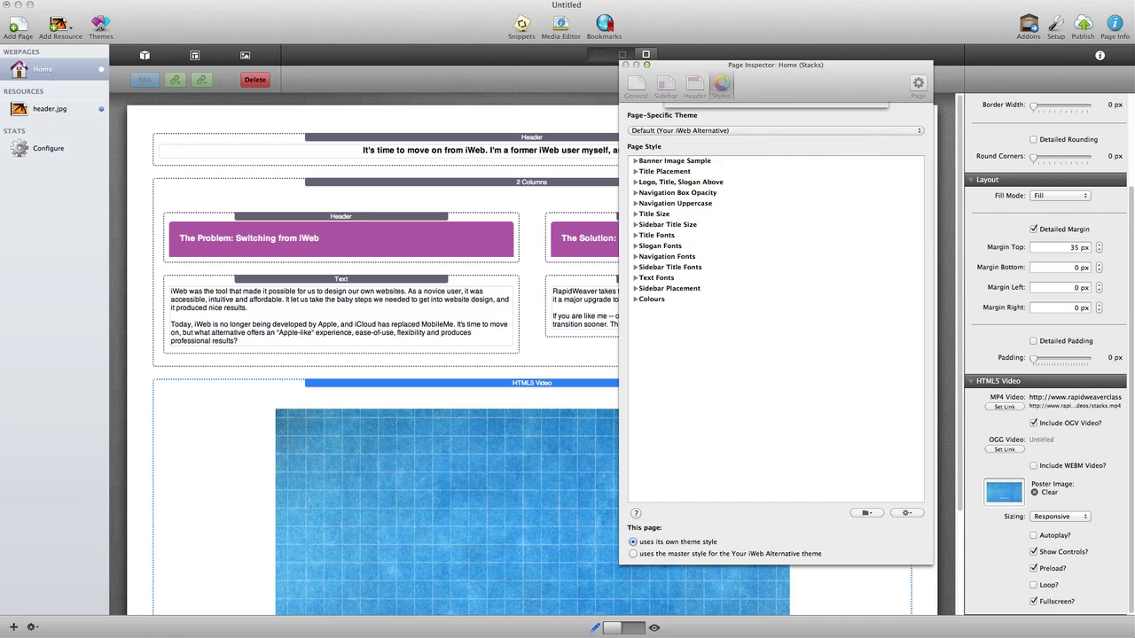
left_click(624, 64)
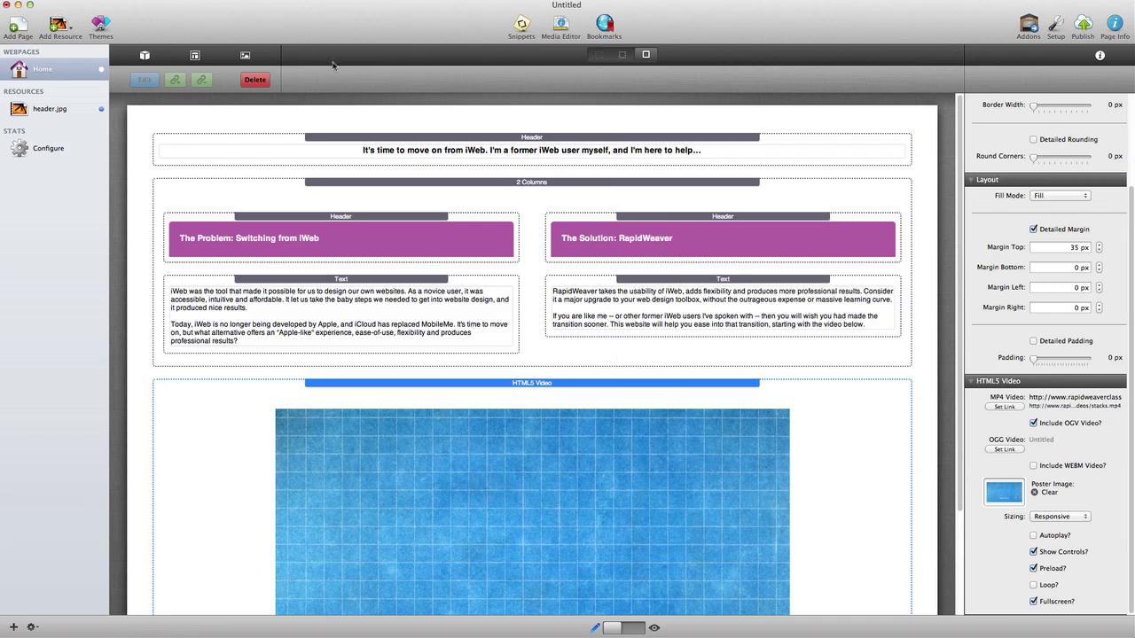
left_click(17, 25)
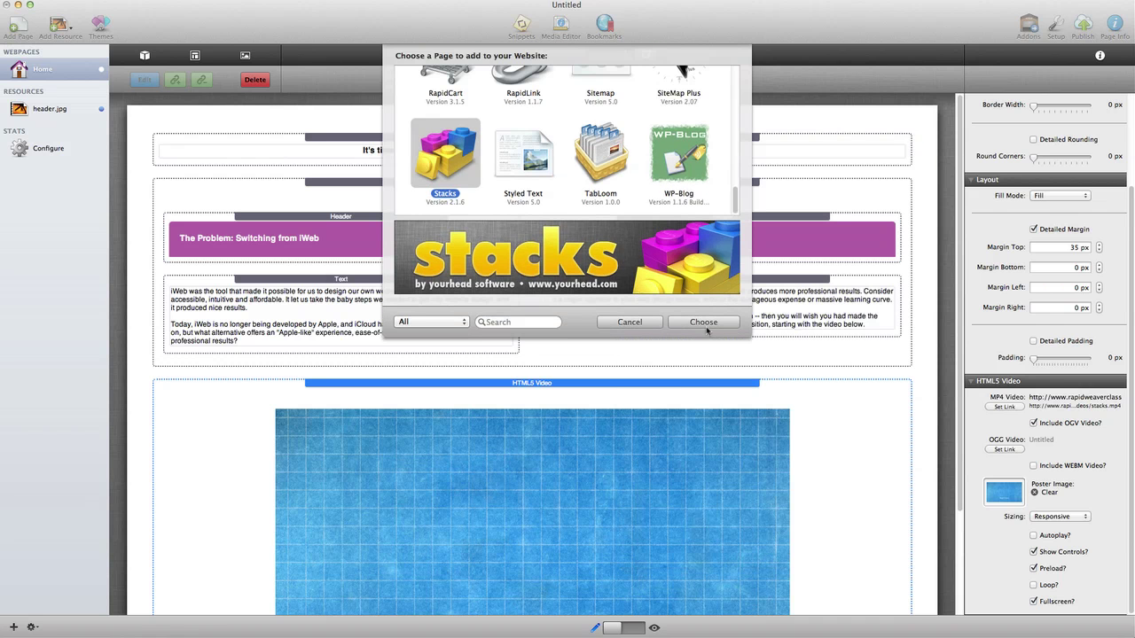
Step: Add a blank Stacks page and apply the iWeb Alternative style to it
left_click(706, 328)
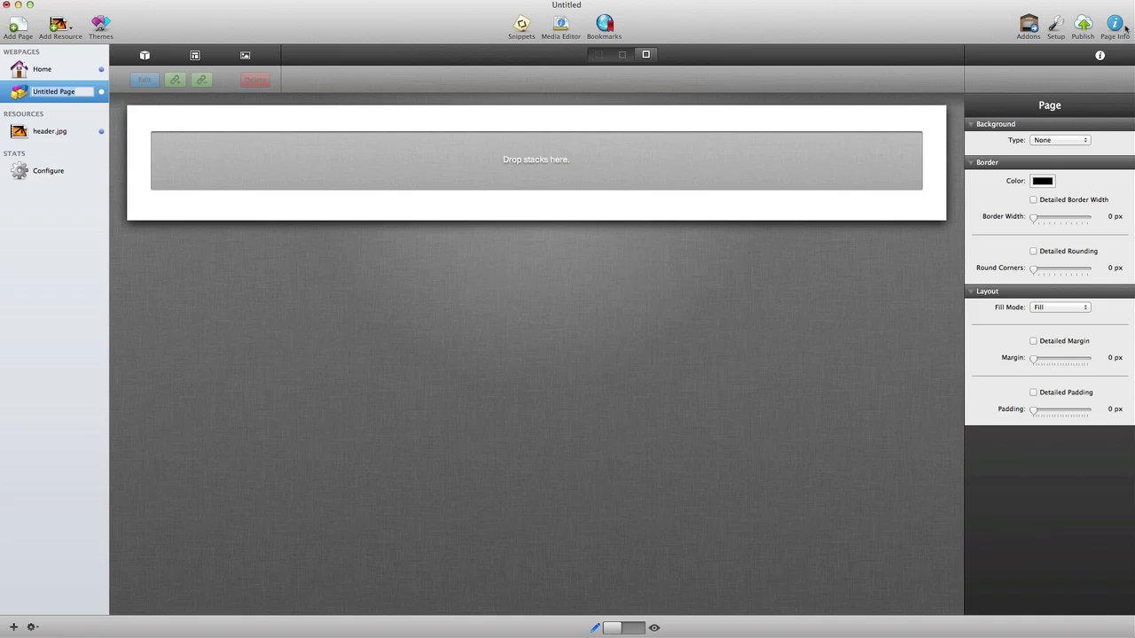
left_click(1126, 27)
left_click(874, 513)
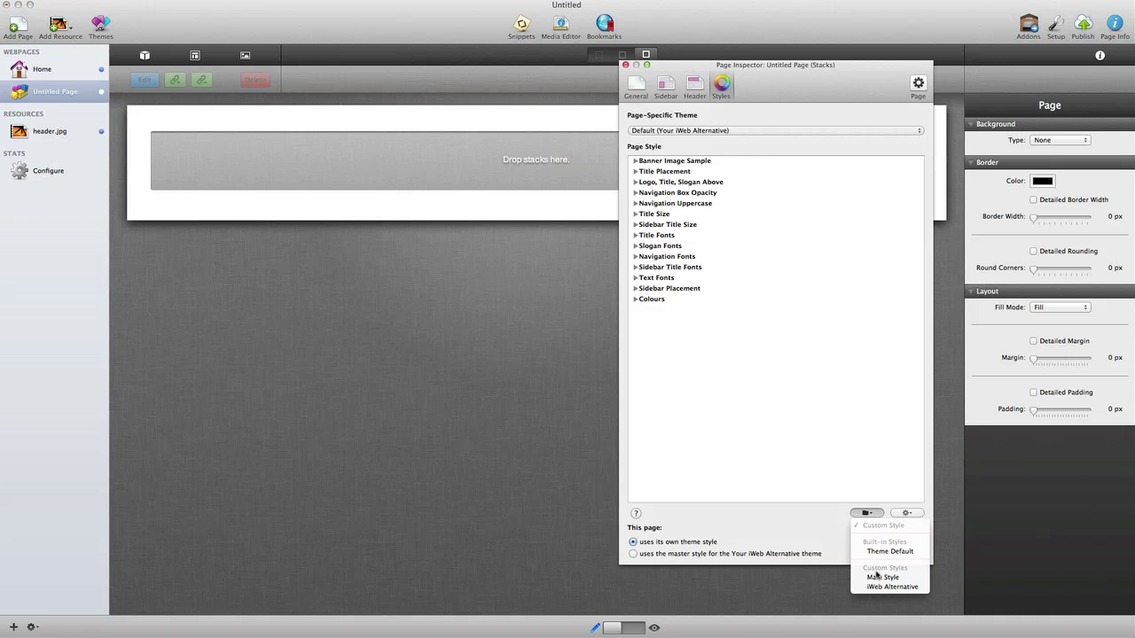
left_click(883, 587)
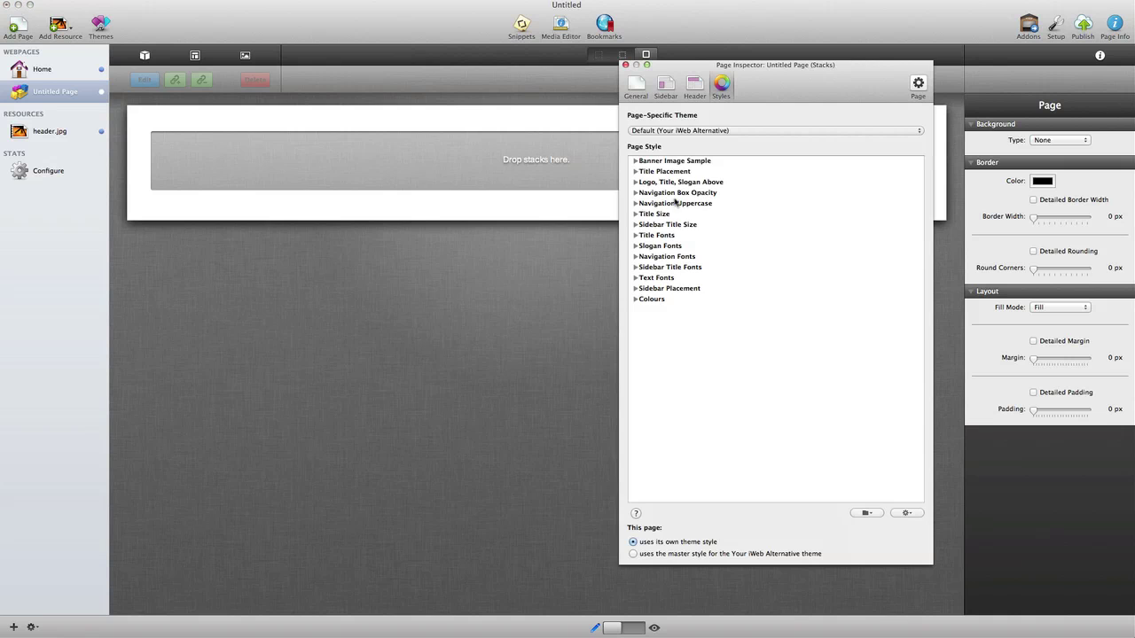
left_click(625, 64)
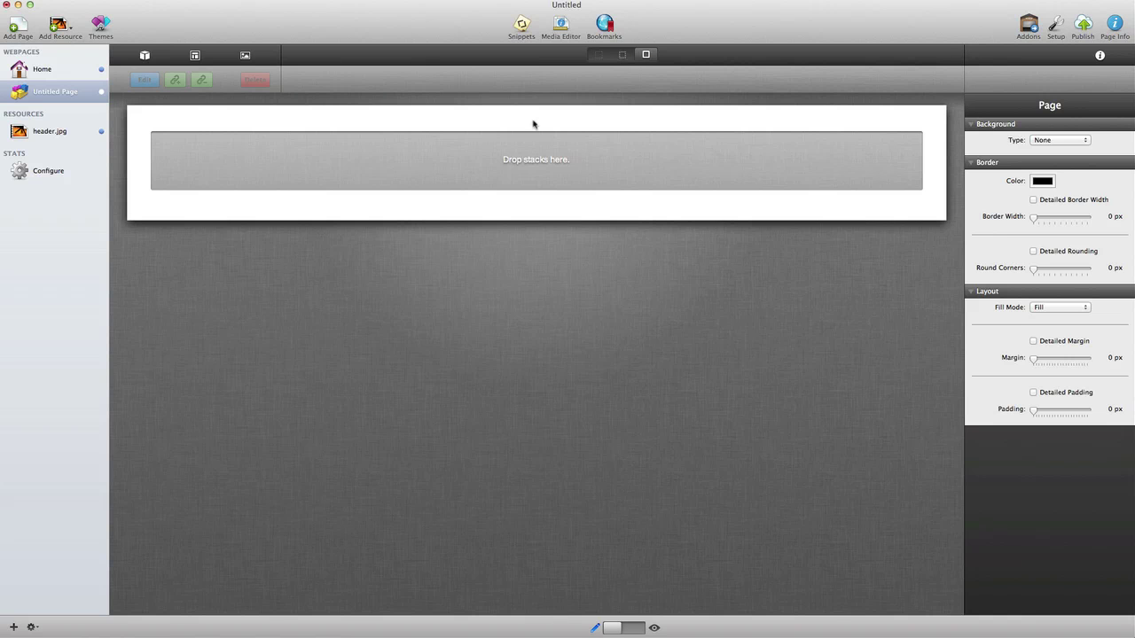
Step: Rename the new page to 'Why RapidWeaver?'
double_click(69, 93)
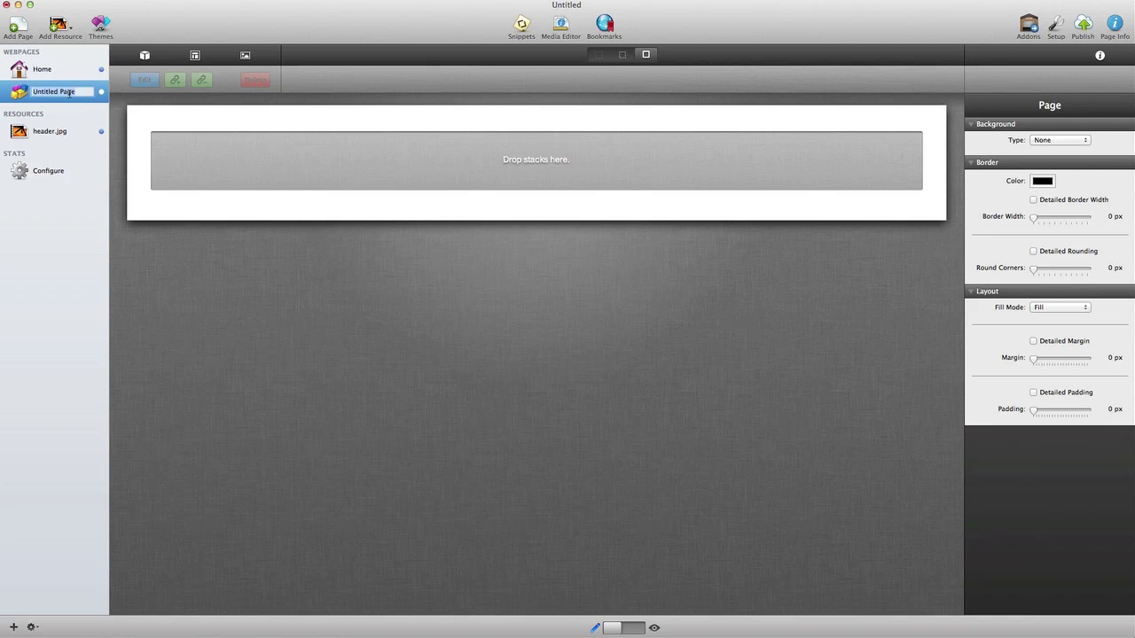
type("W")
key("Return")
Step: Place a Left Floating Image block on the page and drop a checkmark picture into it
left_click(143, 56)
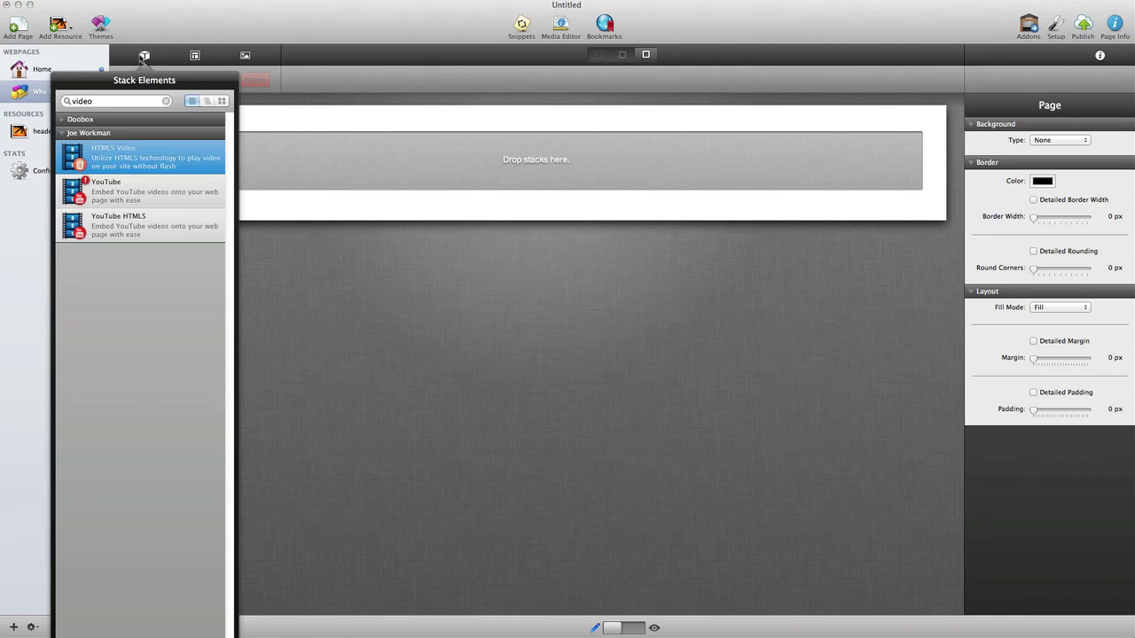
left_click(166, 101)
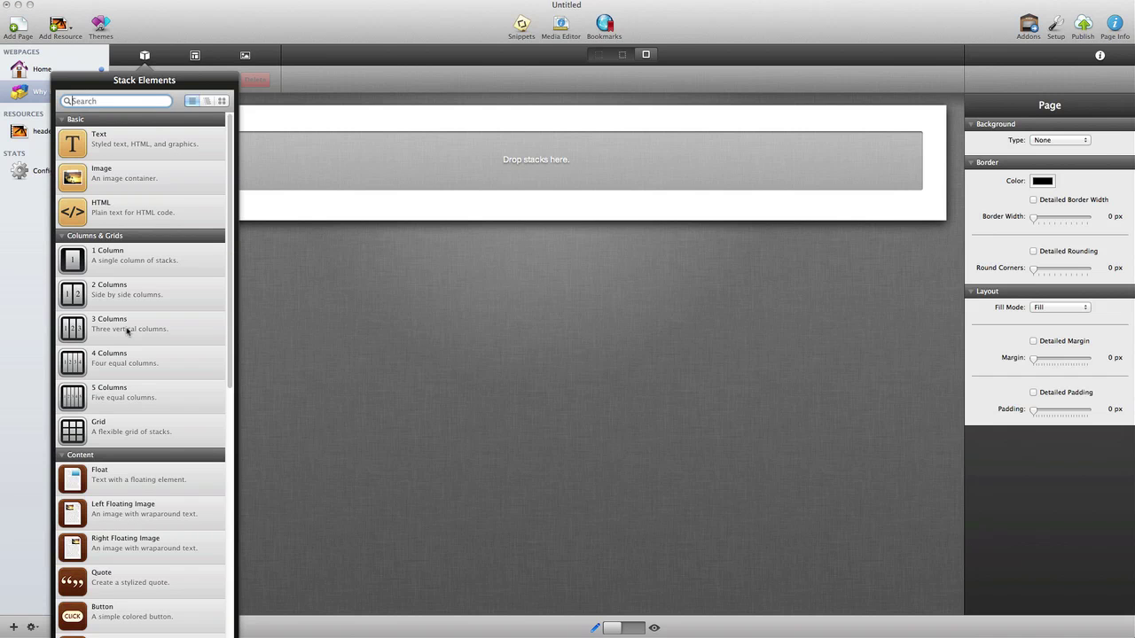
scroll(127, 331, "down", 3)
left_click(70, 445)
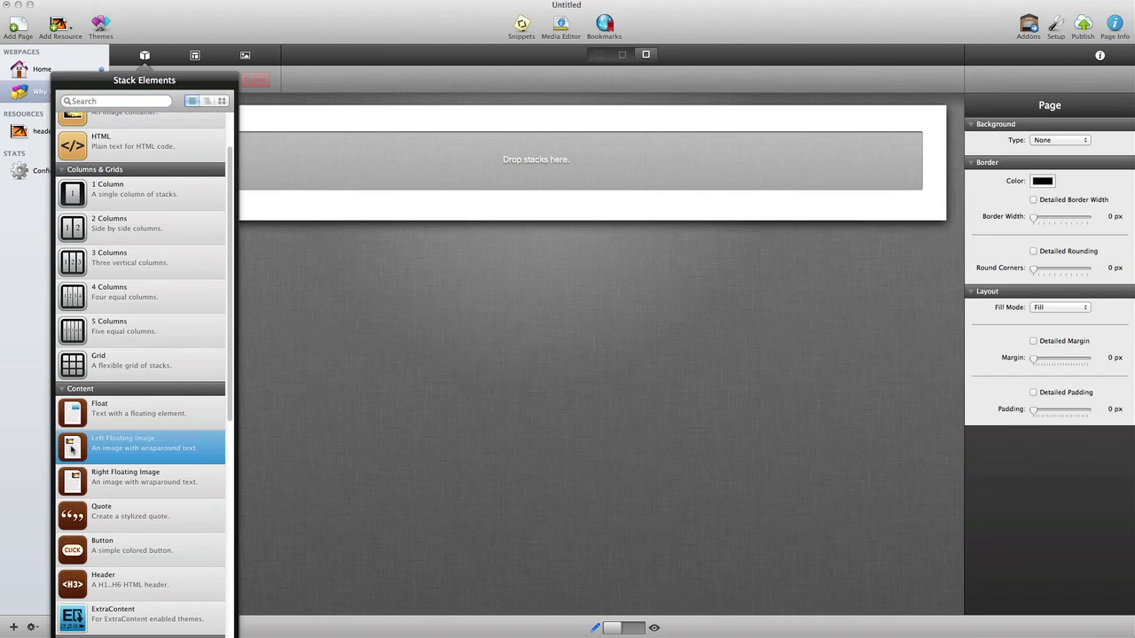
left_click_drag(70, 445, 350, 160)
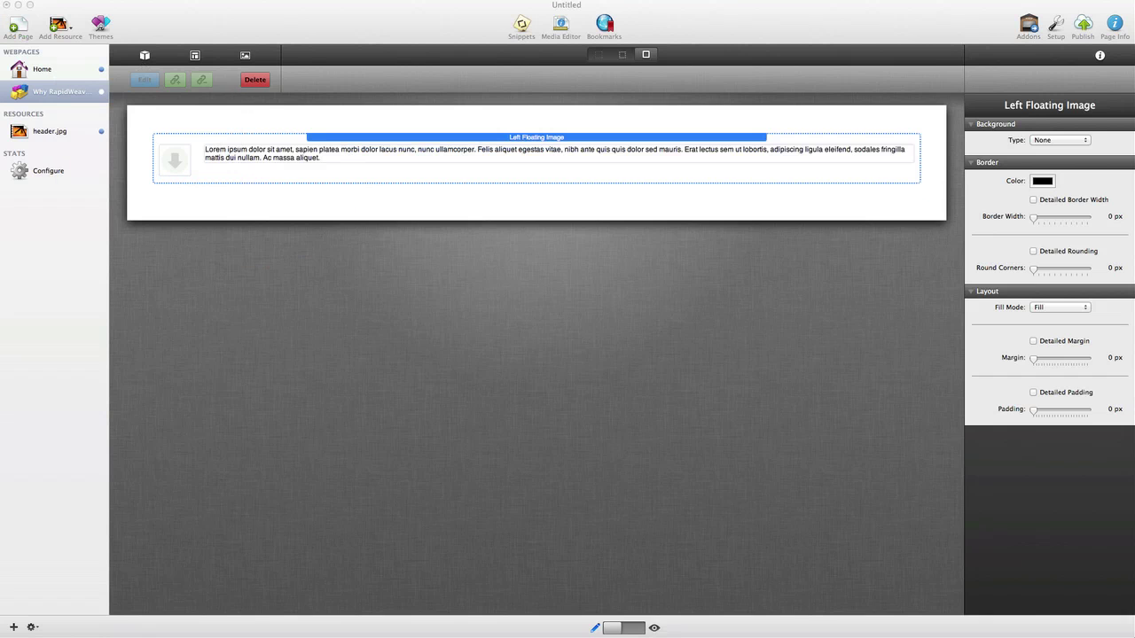
left_click_drag(679, 355, 181, 166)
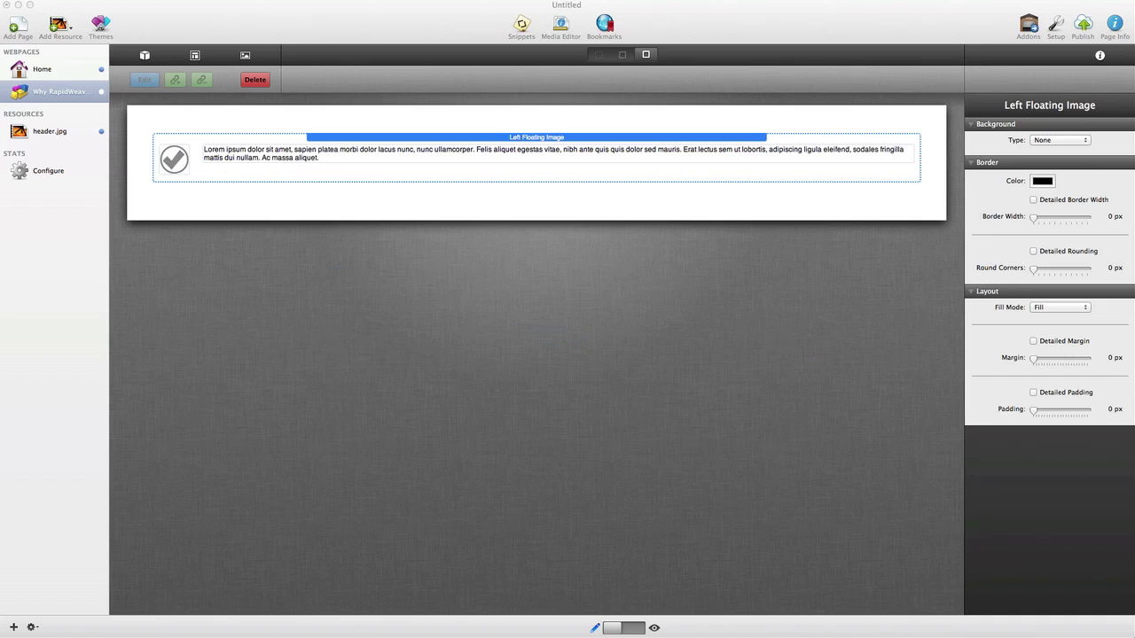
Step: Paste the 'Professional results without having to be a pro.' text into the block and duplicate it four times below
double_click(319, 158)
key("super+a")
type("<h3>Professional results without having to be a pro.</h3>RapidWeaver produces professional websites that make you look like you've been building websites for years.")
left_click(303, 231)
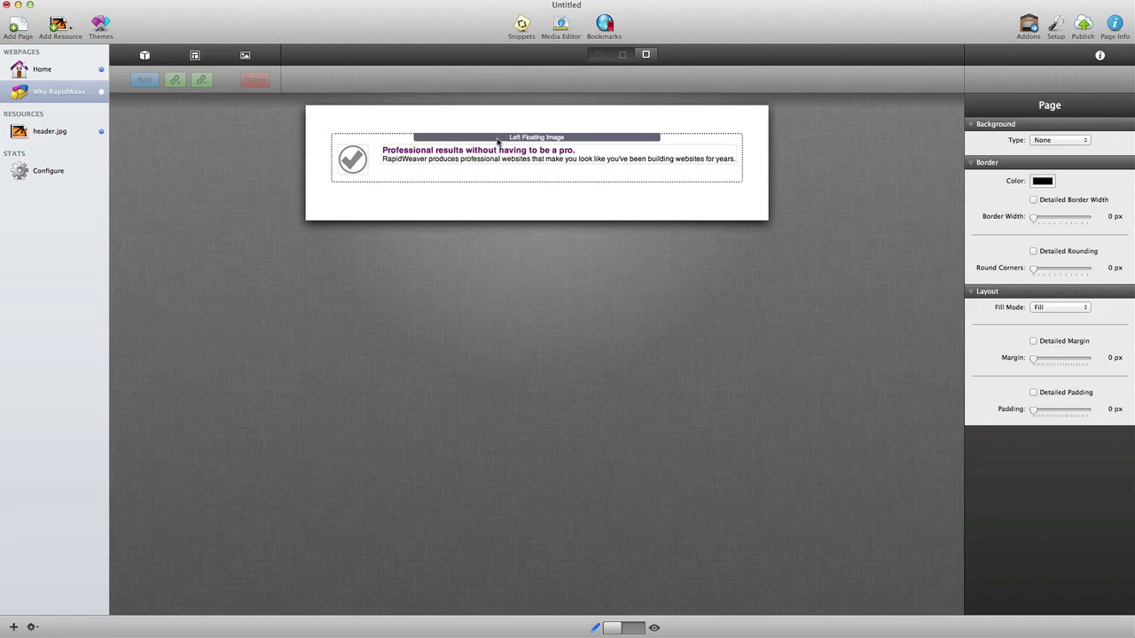
left_click(498, 140)
left_click_drag(497, 139, 502, 372)
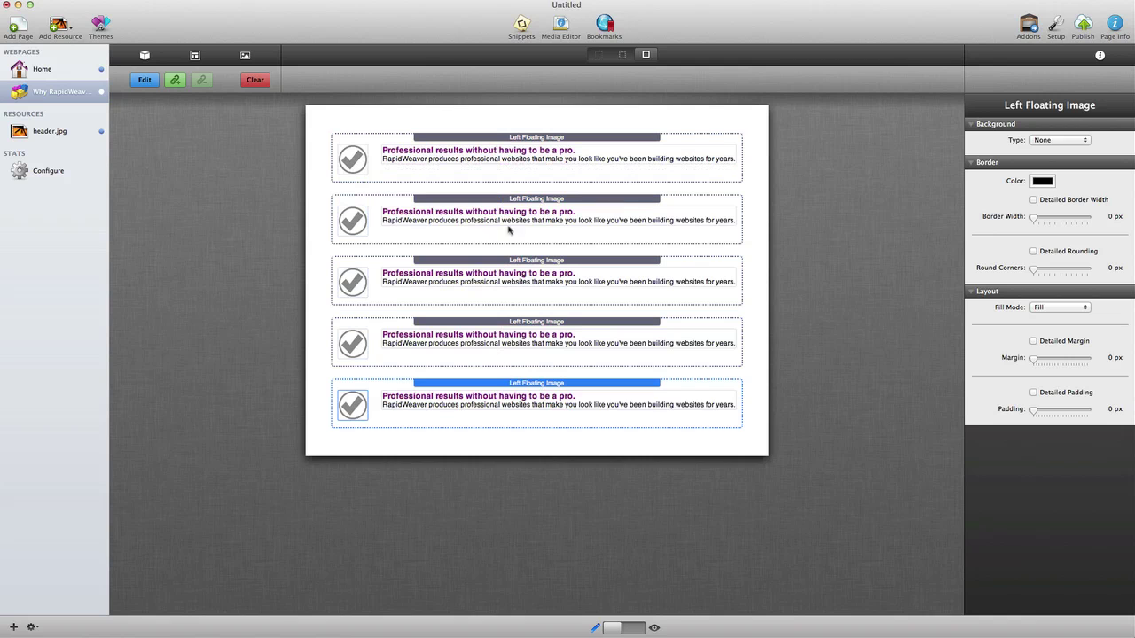
left_click(512, 196)
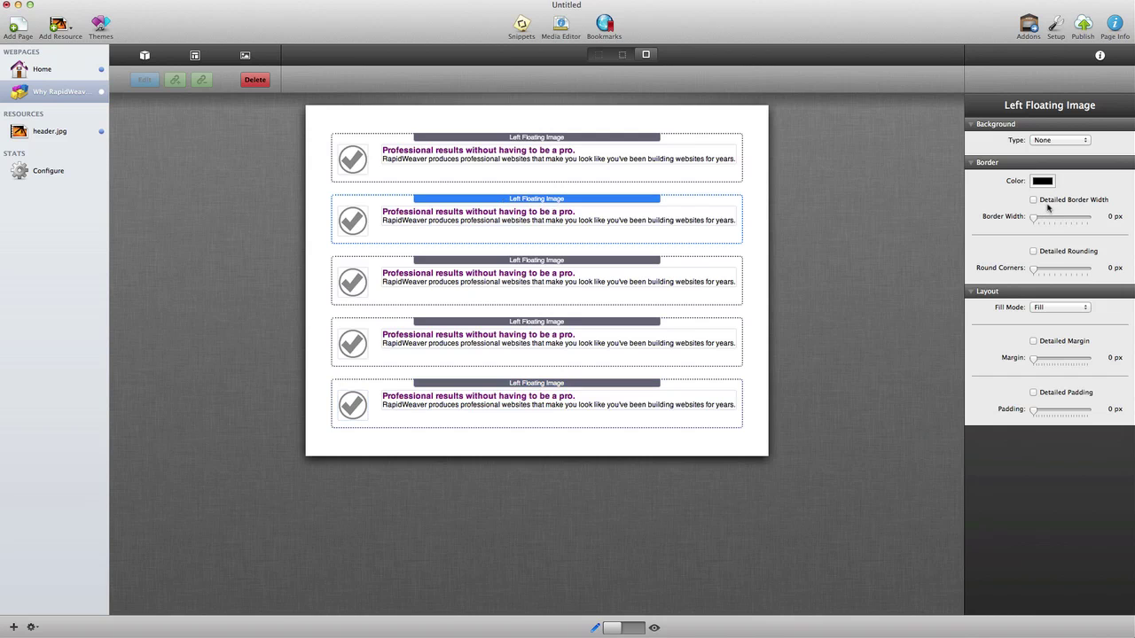
Step: Give the second and third checkmark blocks a 25 px top margin
left_click(1068, 358)
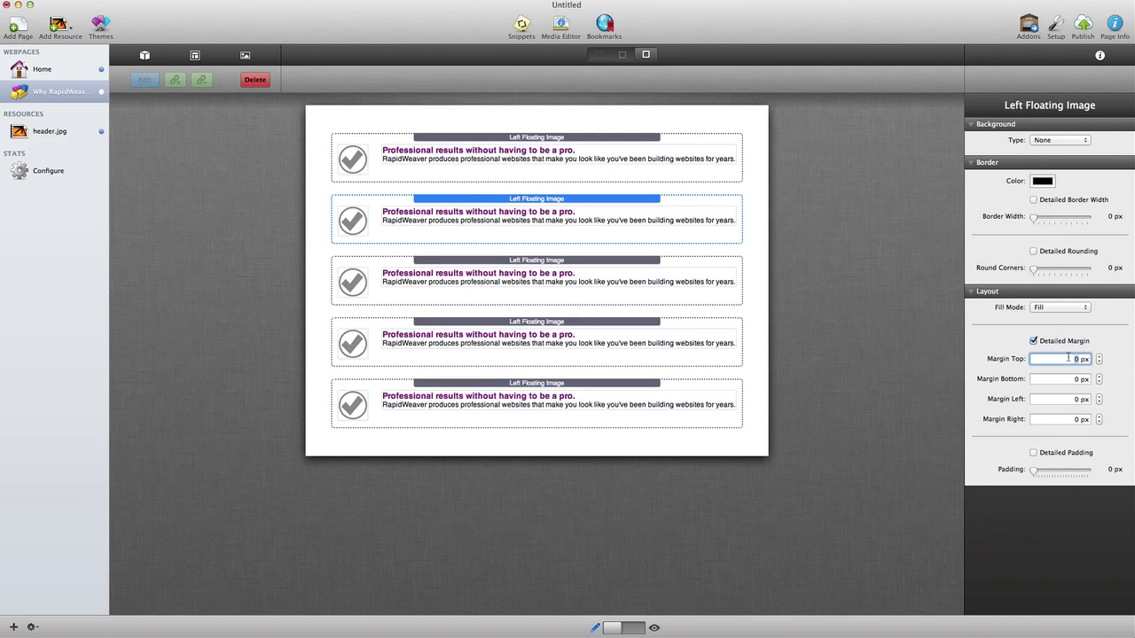
key("Return")
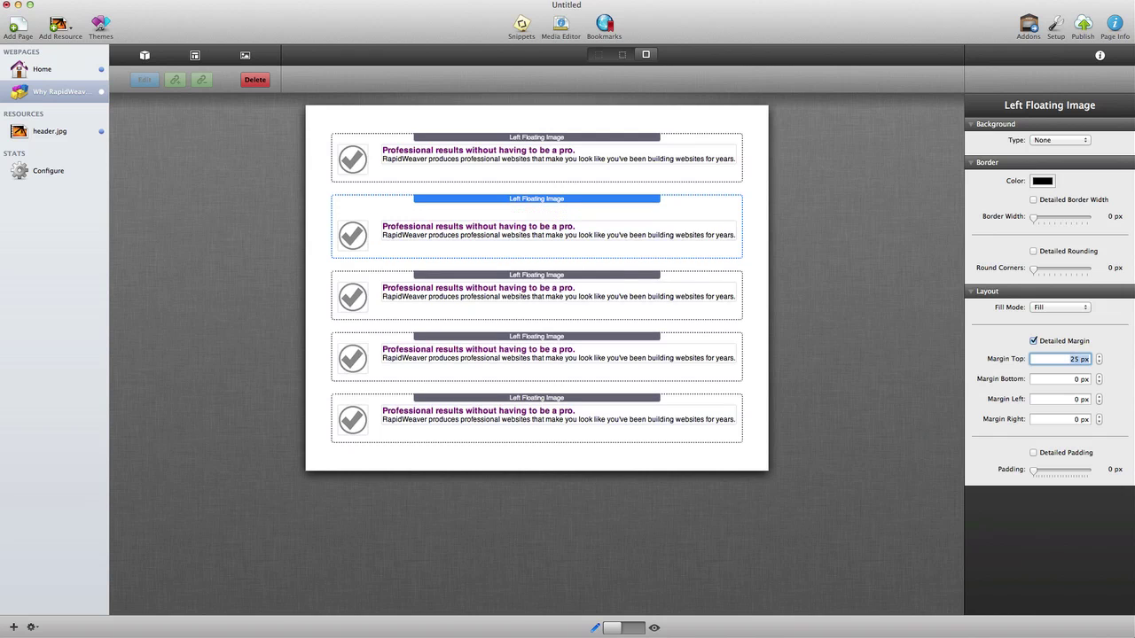
left_click(590, 288)
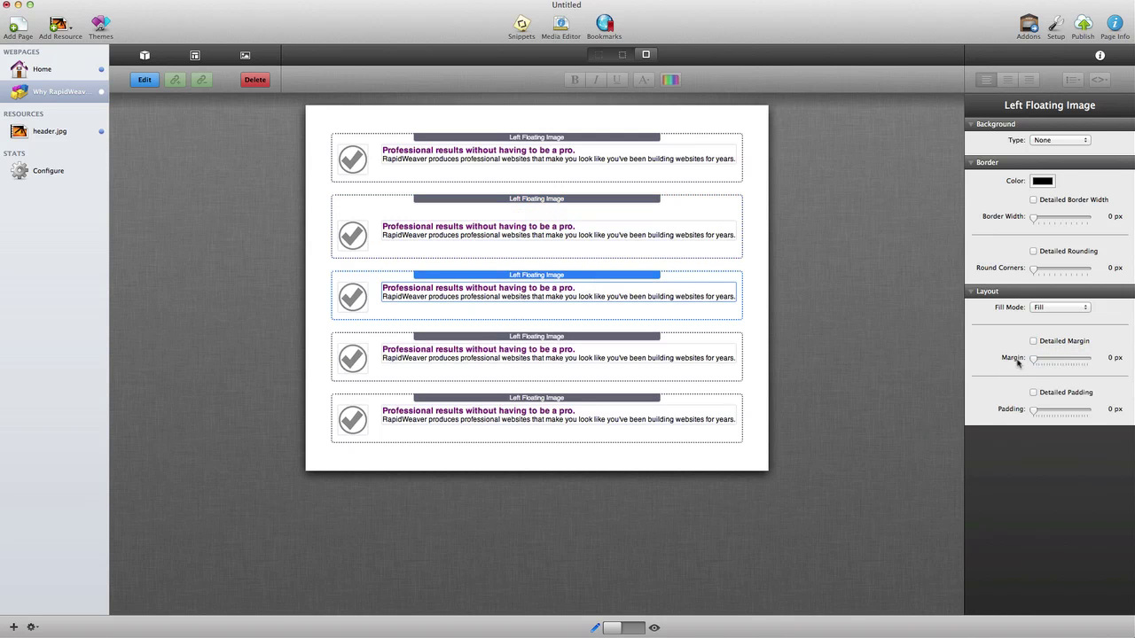
left_click(1044, 345)
left_click(1081, 359)
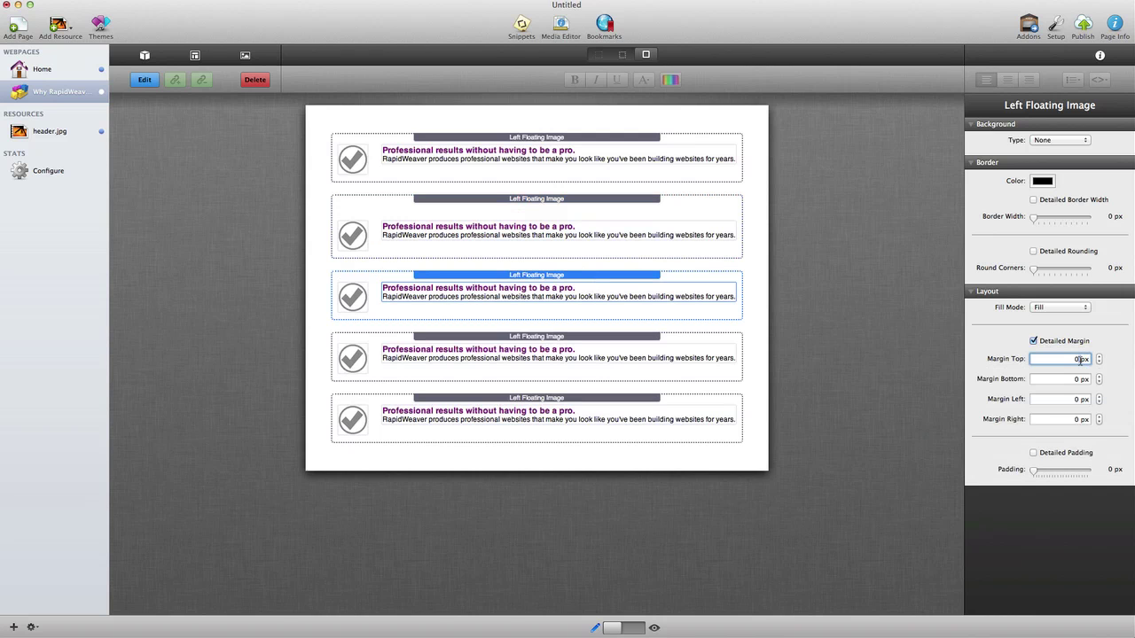
key("Return")
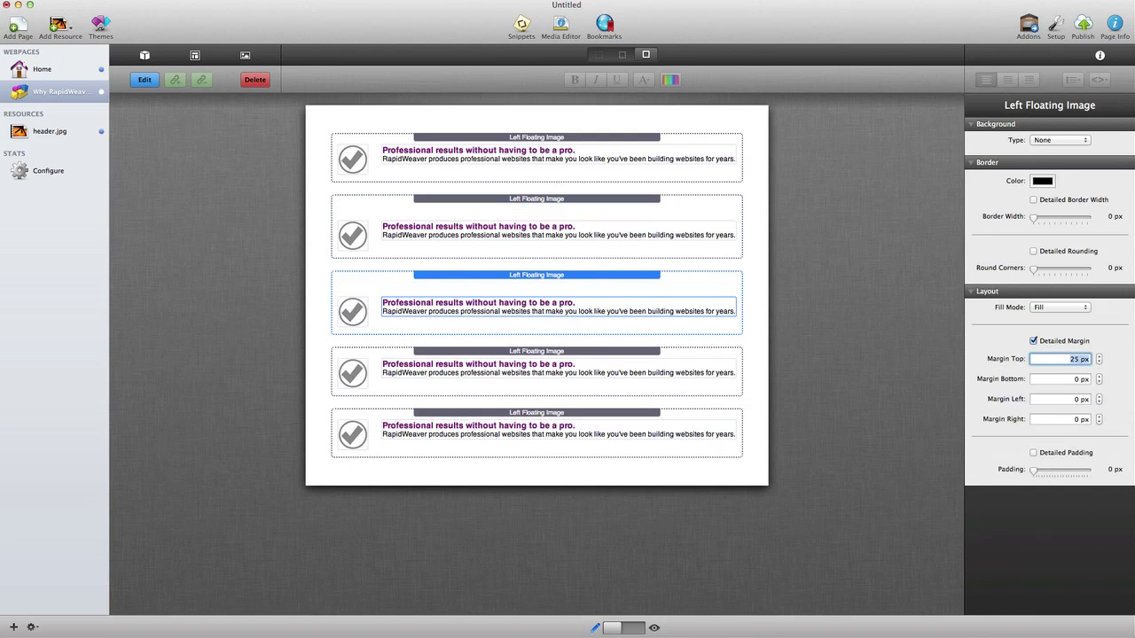
Step: Enable Detailed Margin on the fourth and fifth blocks and set each Margin Top to 25 px
left_click(607, 354)
left_click(1060, 342)
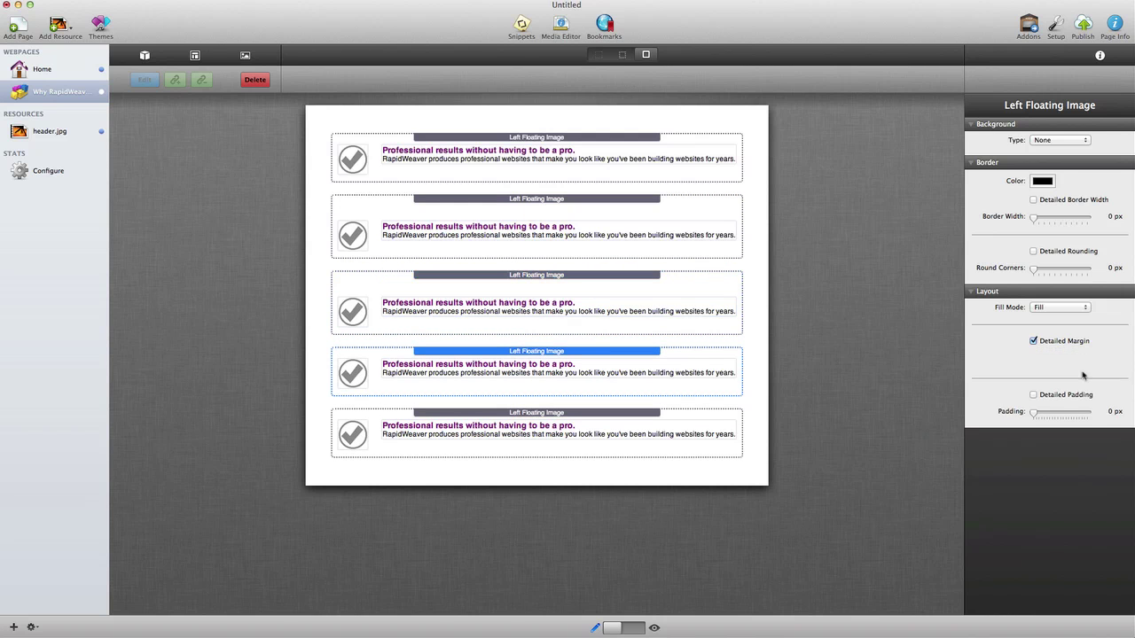
left_click(1080, 363)
type("25")
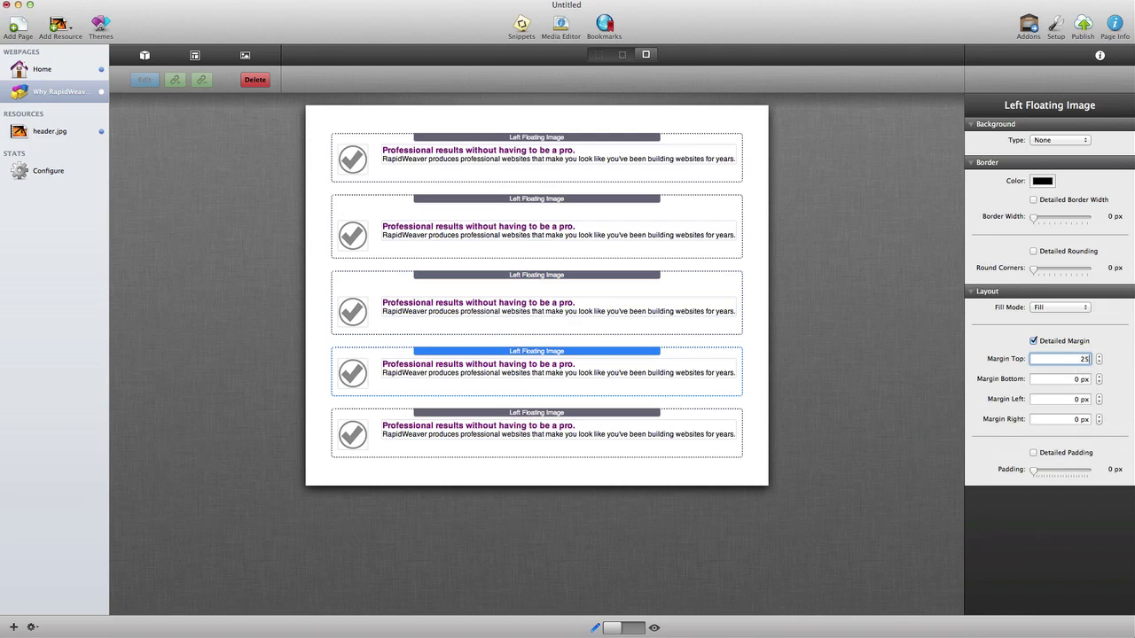
key("Return")
left_click(710, 422)
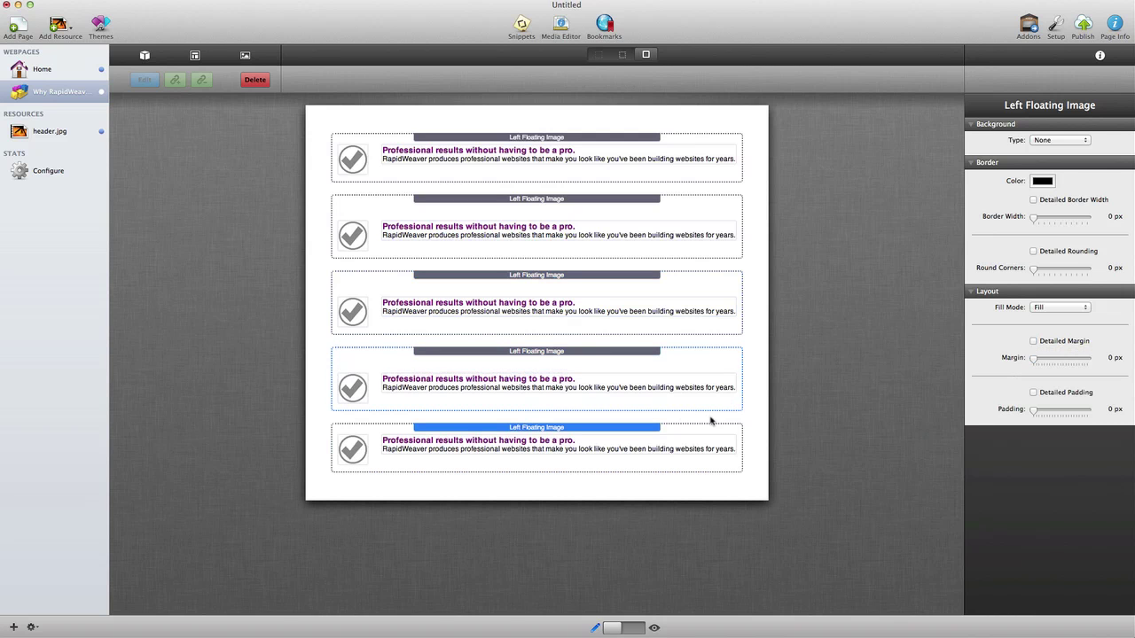
left_click(1033, 340)
left_click(1075, 359)
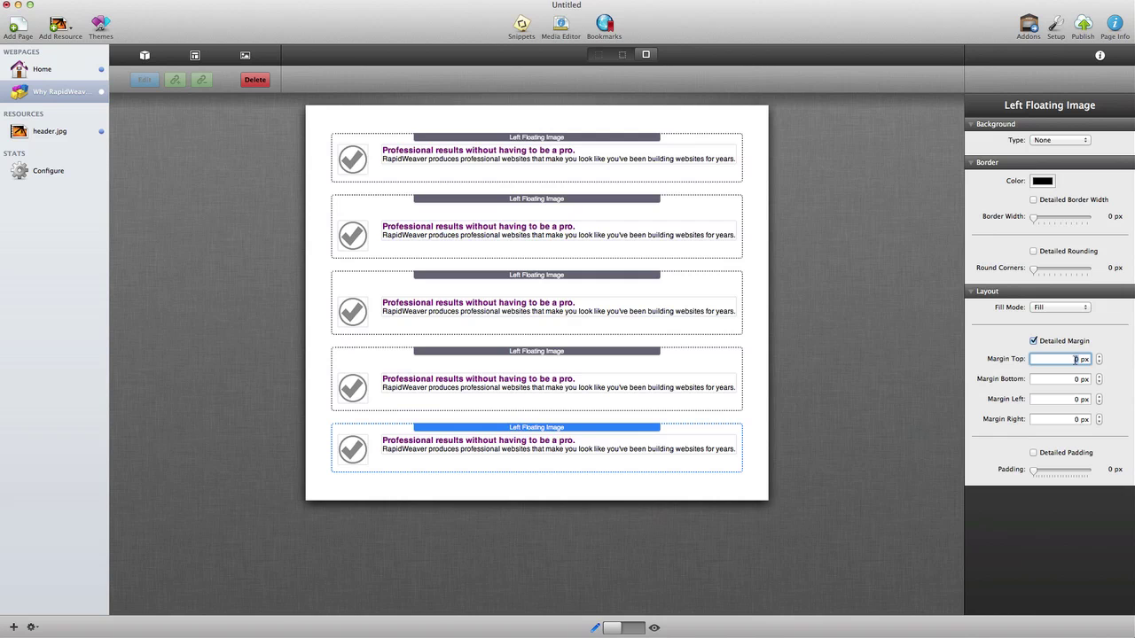
type("25")
key("Return")
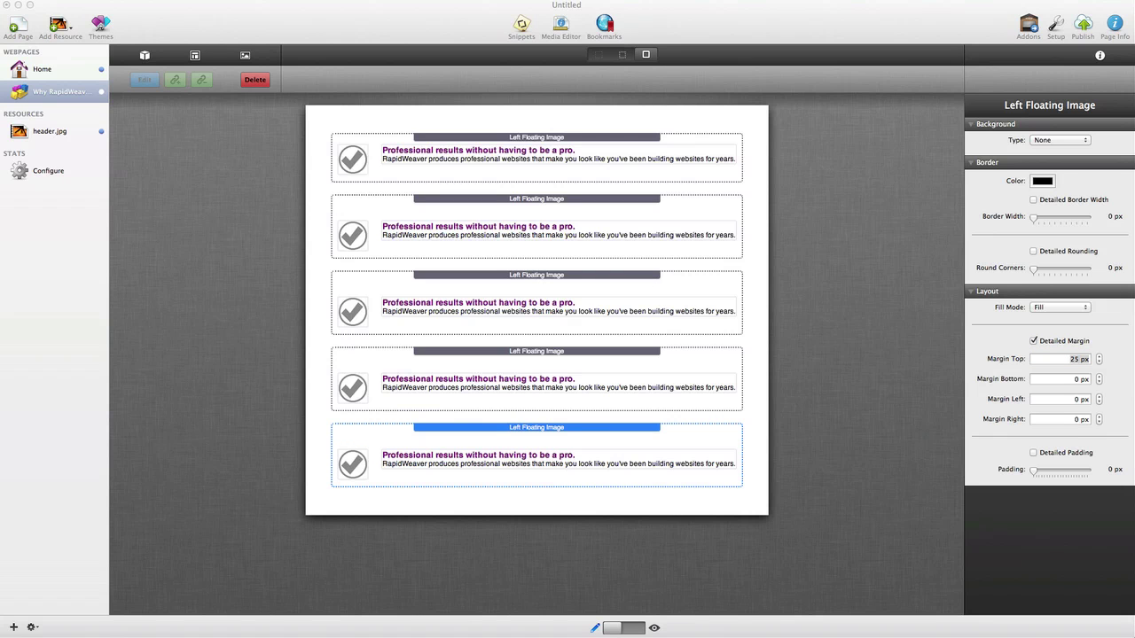
Step: Replace the second block's text with 'Accessible for any experience level.' and its description
double_click(549, 222)
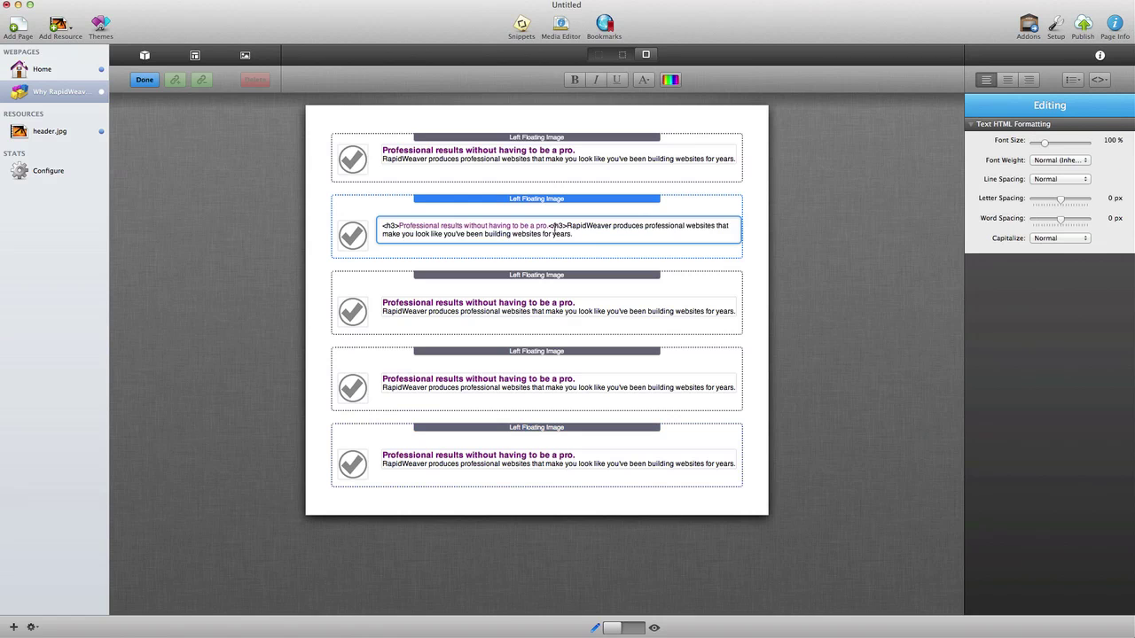
key("super+a")
type("<h3>Accessible for any experience level.</h3>RapidWeaver is made for Mac users, so if you can use a Mac then  you can build great websites with RapidWeaver.")
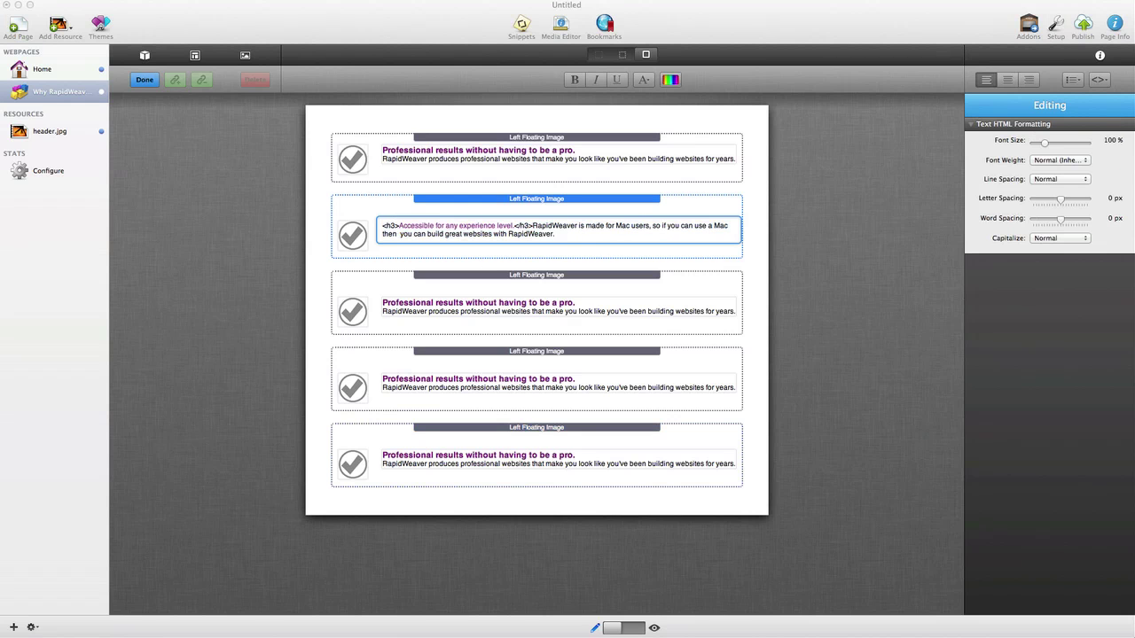
left_click(551, 308)
Step: Change the third block to 'Tremendous flexibility.' with its description, and preview the page
double_click(550, 309)
key("super+a")
type("<h3>Tremendous flexibility.</h3>Hundreds of add-ons are available to help you accomplish almost anything.")
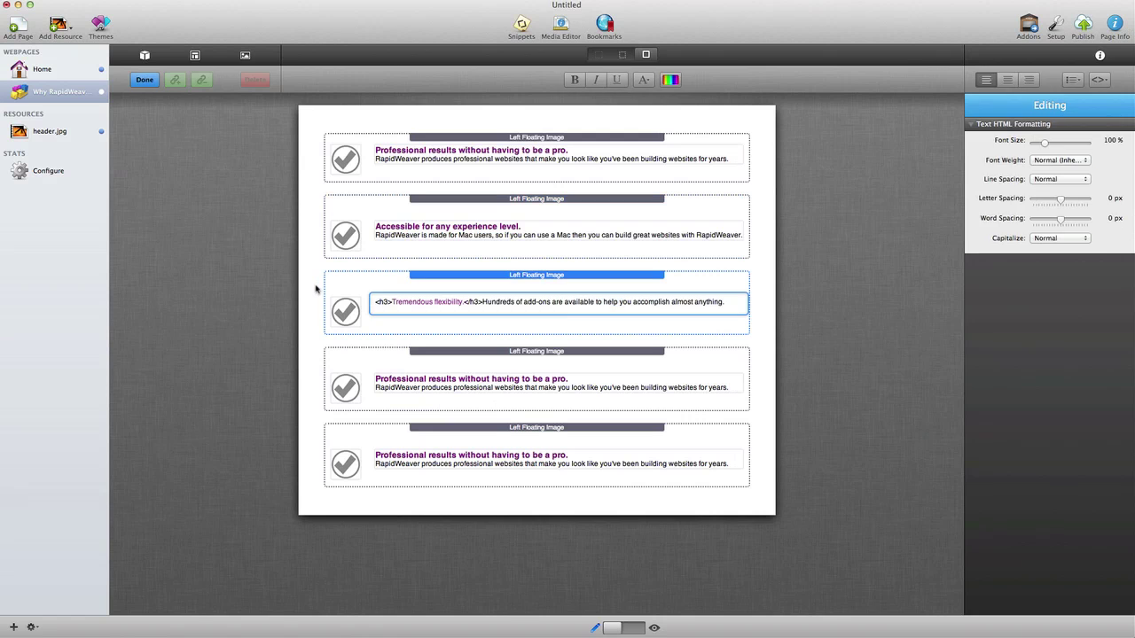
left_click(315, 288)
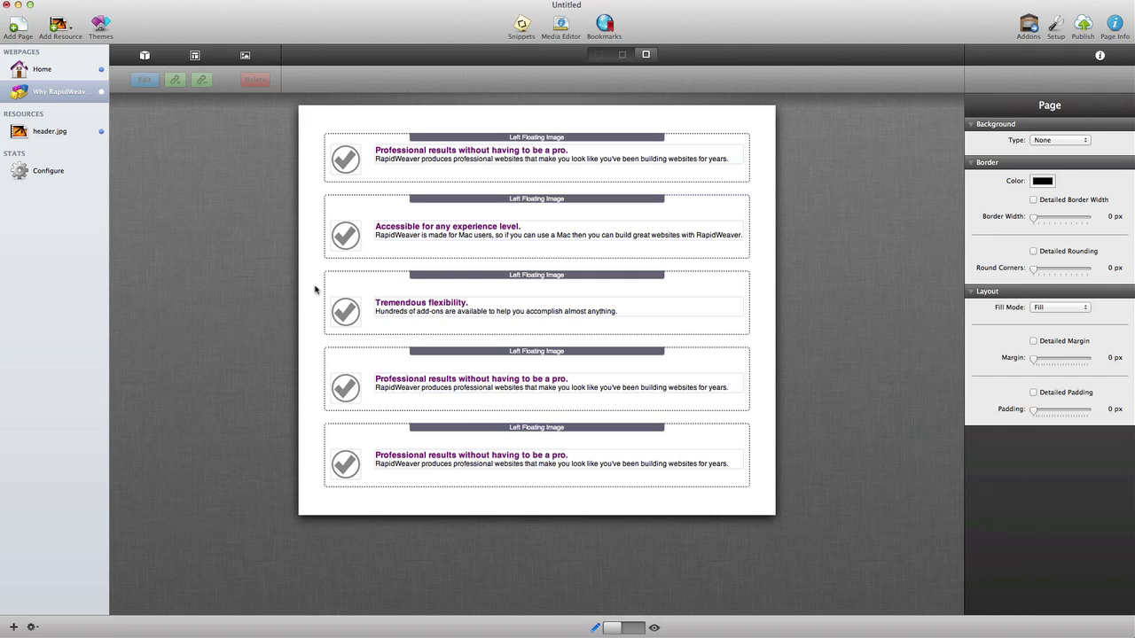
left_click(644, 628)
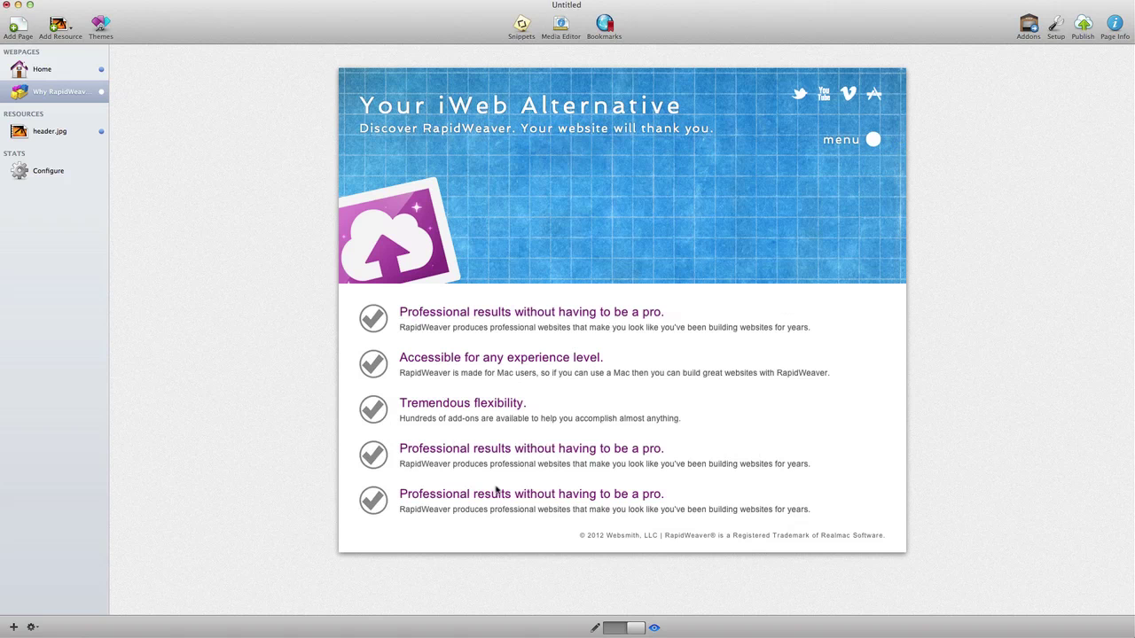
Step: Back in the editor, add a Stacks page named Design Showcase with the iWeb Alternative style applied
left_click(611, 632)
left_click(21, 35)
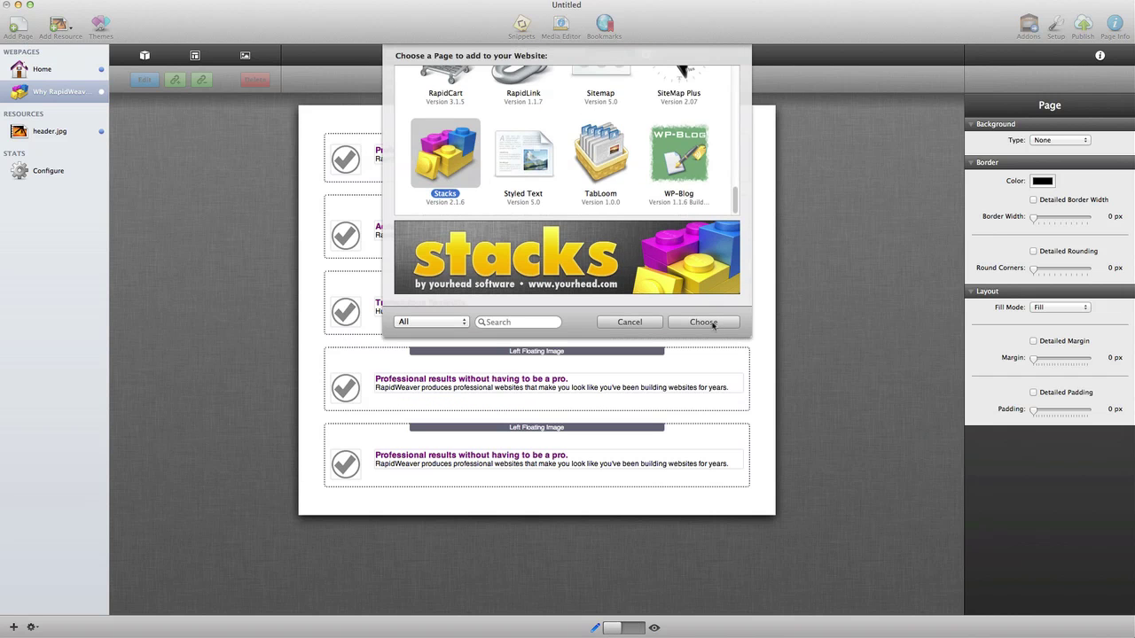
left_click(714, 323)
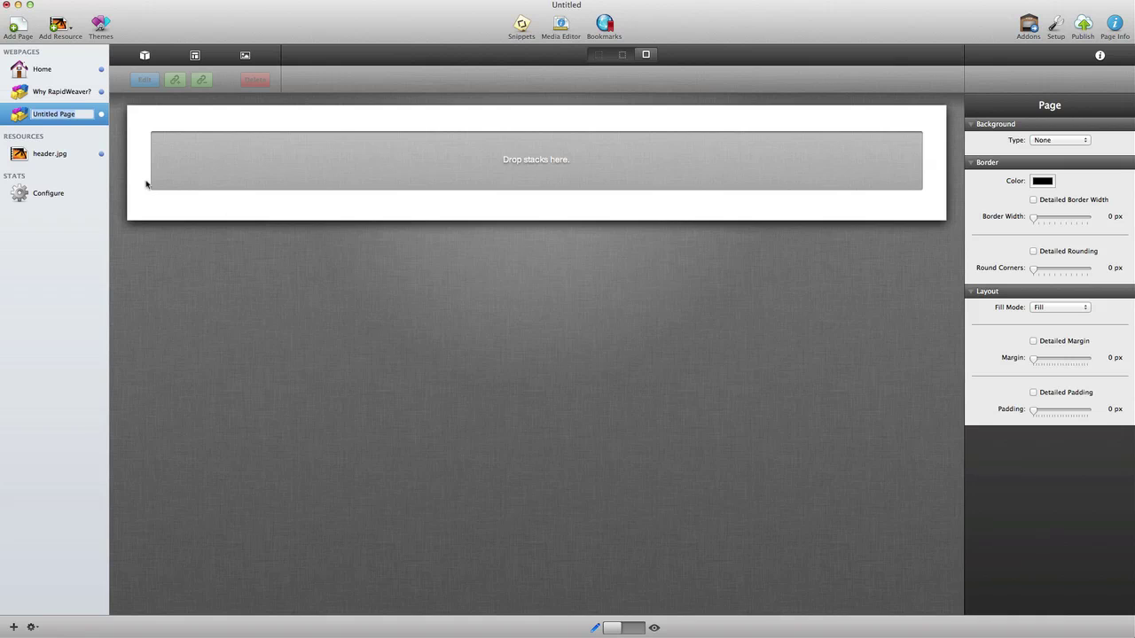
type("Design Showcase")
left_click(1114, 26)
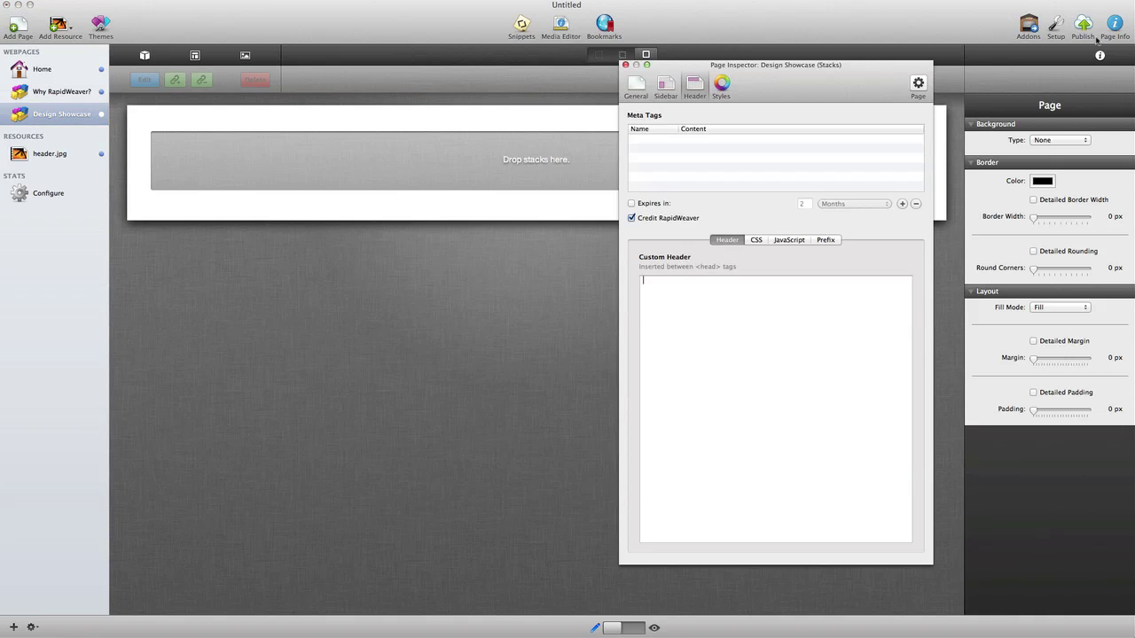
left_click(716, 91)
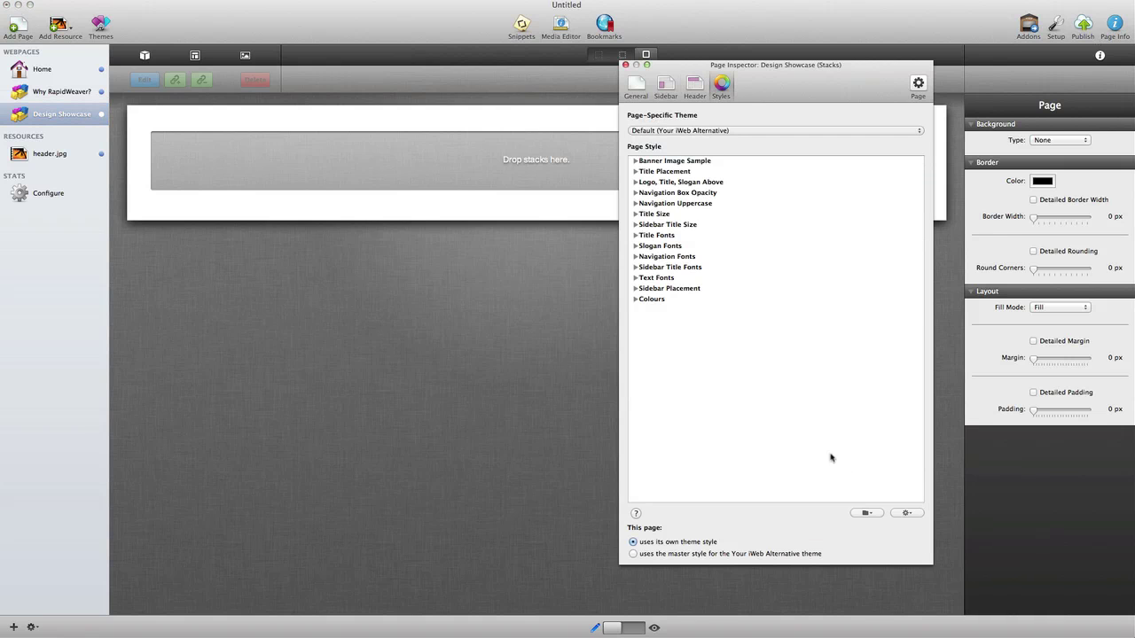
left_click(873, 513)
left_click(891, 586)
left_click(625, 65)
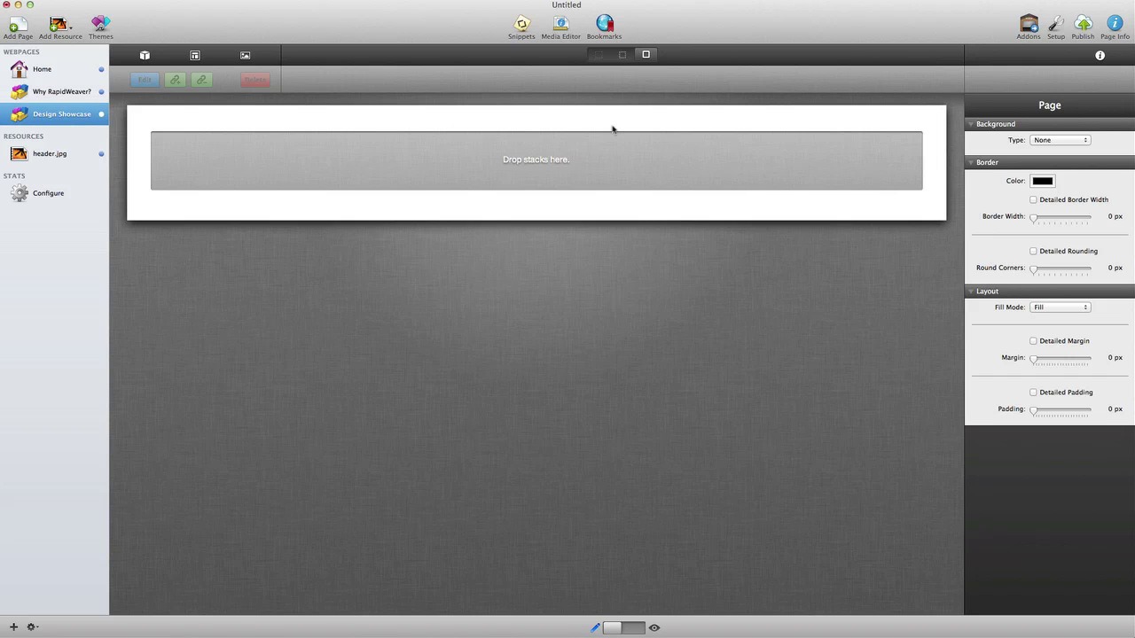
Step: Search the stack library for 'po' and place a Doo'A Portfolio stack on the empty page
left_click(145, 56)
left_click(126, 99)
type("portf")
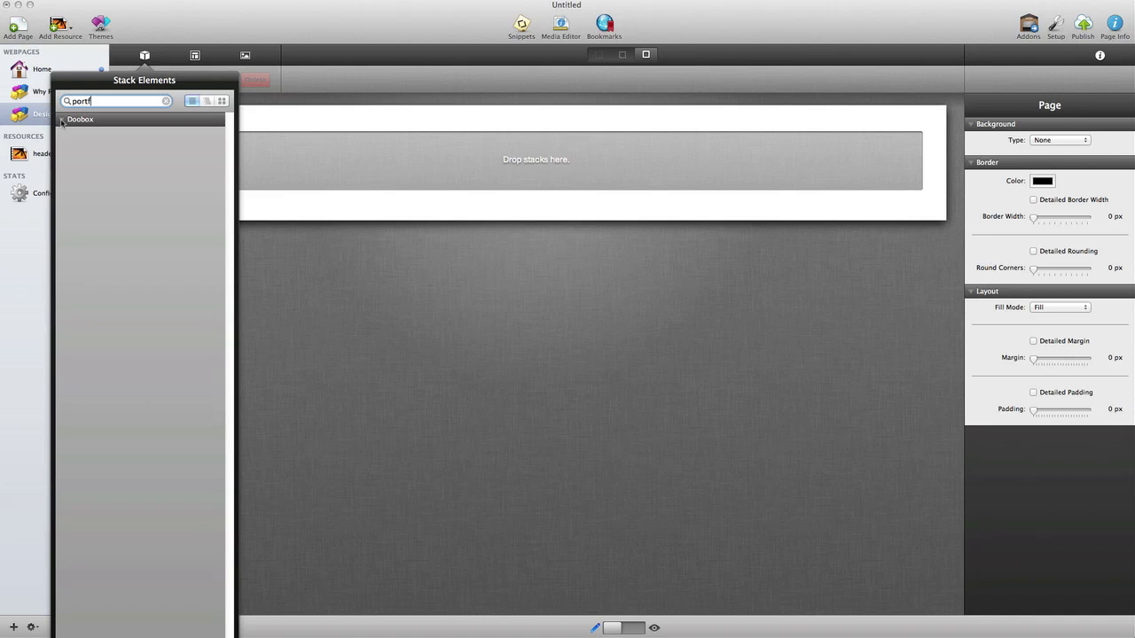
left_click_drag(71, 146, 418, 155)
left_click(507, 315)
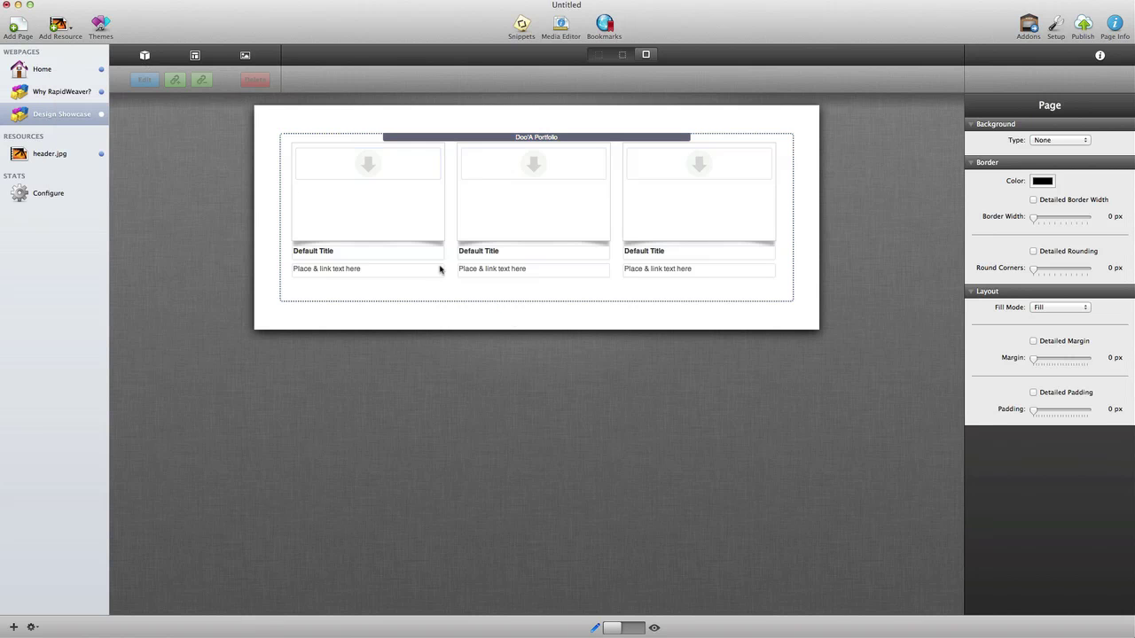
Step: Add a Header stack above the portfolio
left_click(146, 57)
left_click(165, 101)
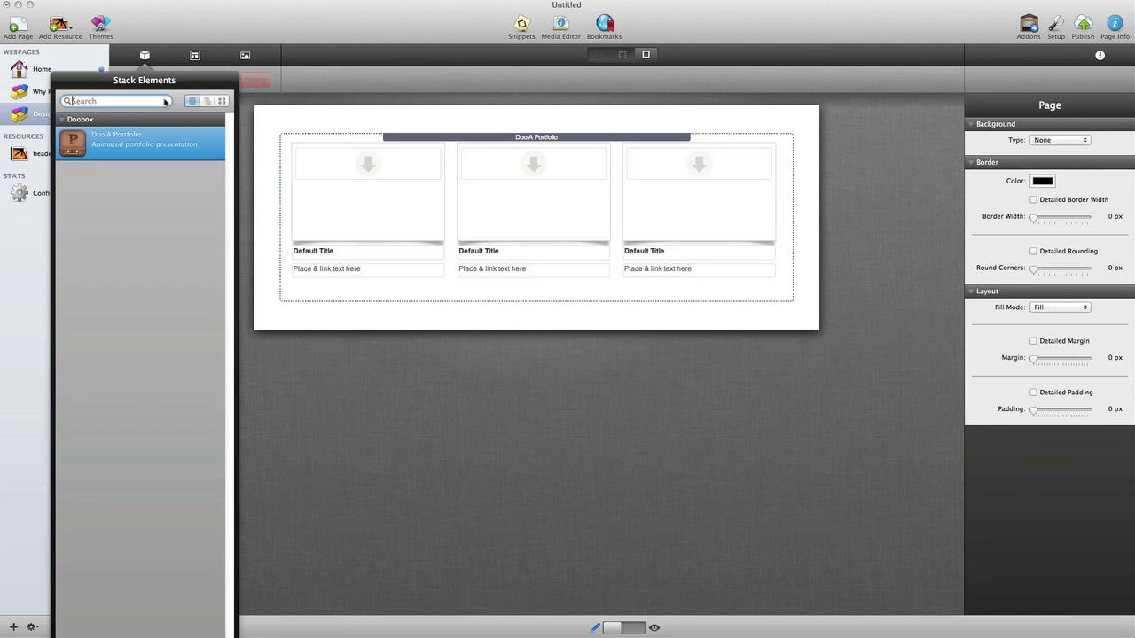
left_click_drag(132, 635, 506, 146)
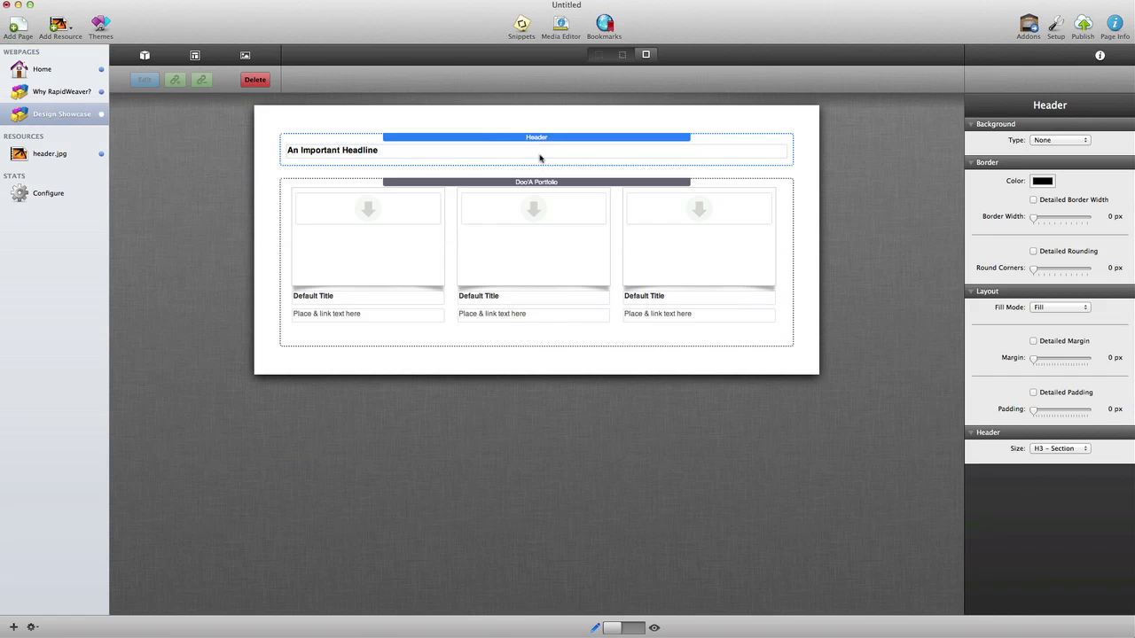
Step: Replace the headline with 'Showcasing just a few examples of what is possible with RapidWeaver.'
double_click(535, 150)
key("super+a")
type("<center>Showcasing just a few examples of what is possible with RapidWeaver.</center>")
left_click(272, 190)
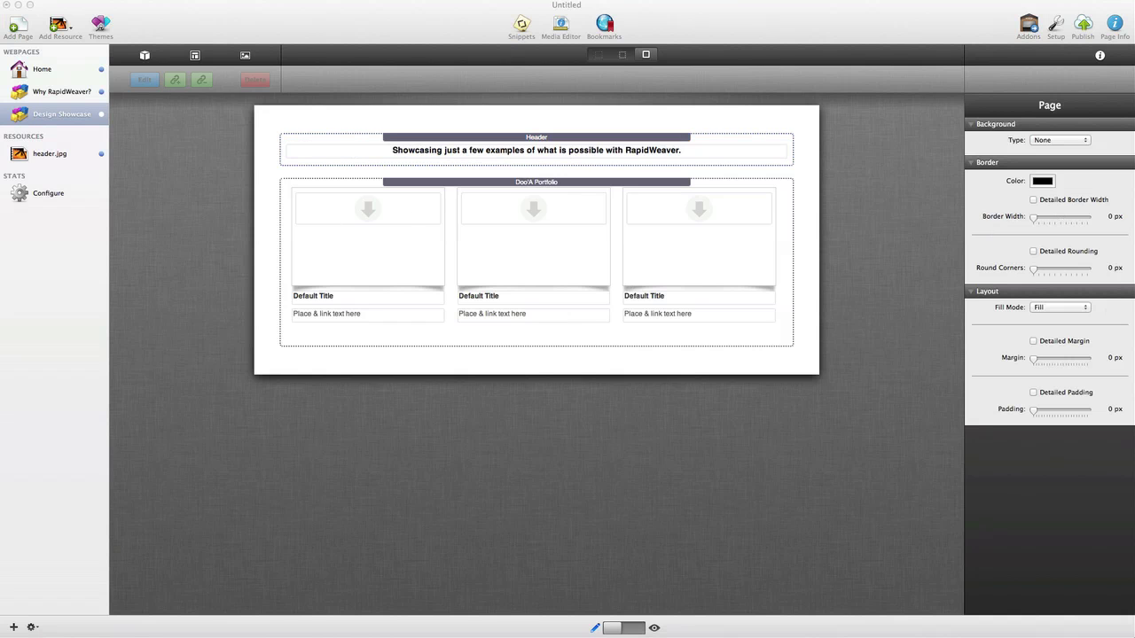
Step: Drop a website screenshot into each of the three portfolio slots
left_click_drag(736, 331, 367, 213)
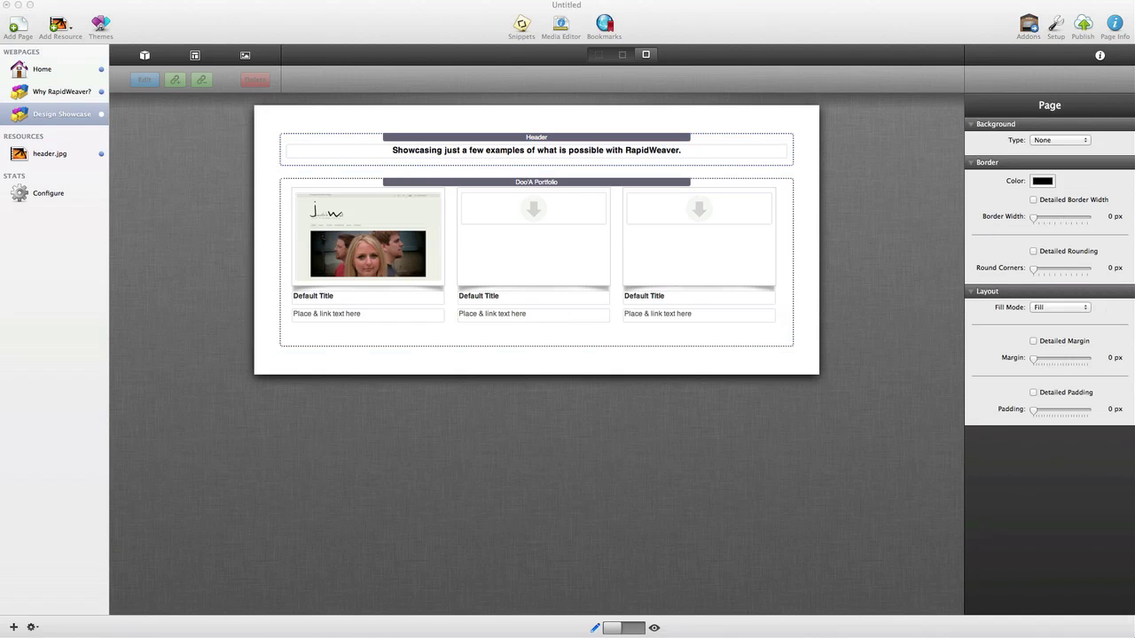
left_click_drag(798, 317, 534, 221)
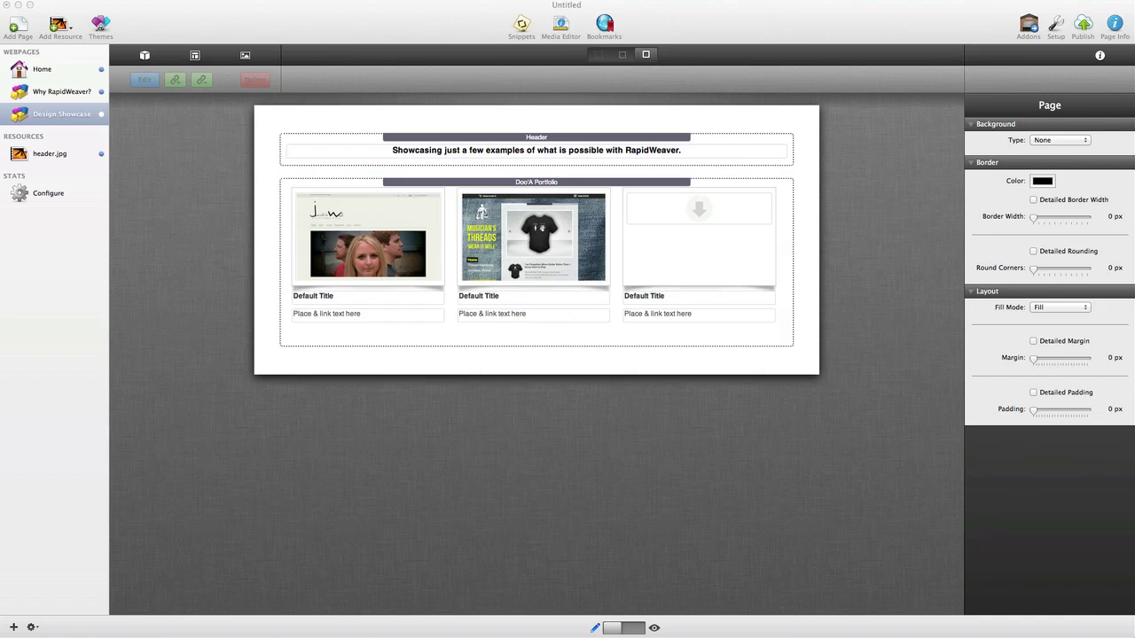
left_click_drag(829, 333, 692, 217)
double_click(342, 295)
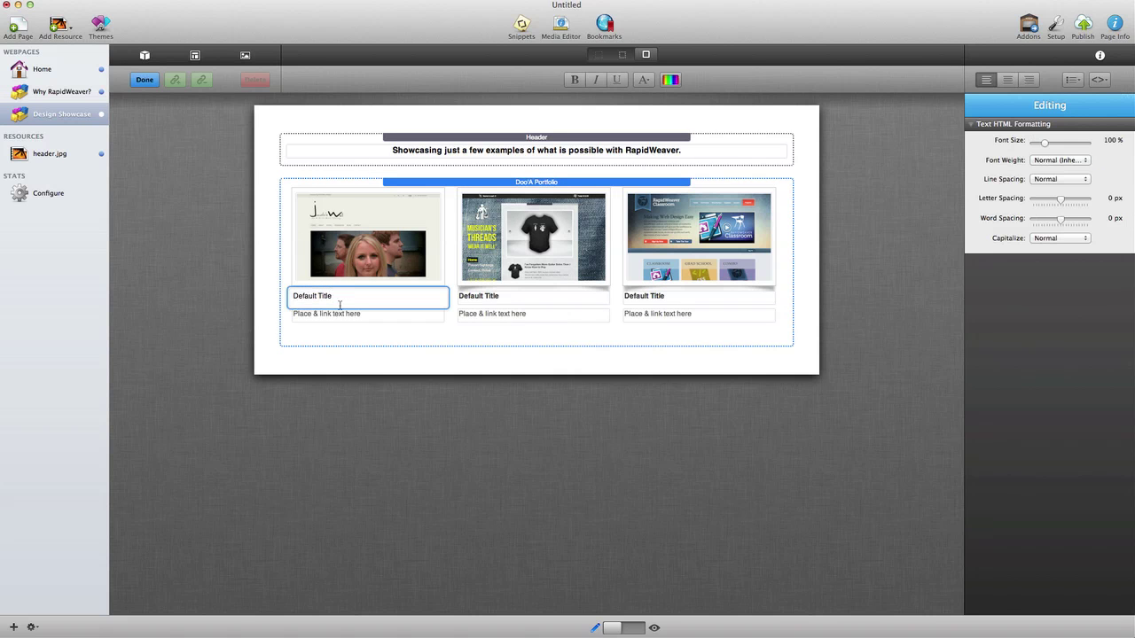
Step: Title the third portfolio item 'RapidWeaver Classroom'
left_click(357, 315)
left_click(354, 314)
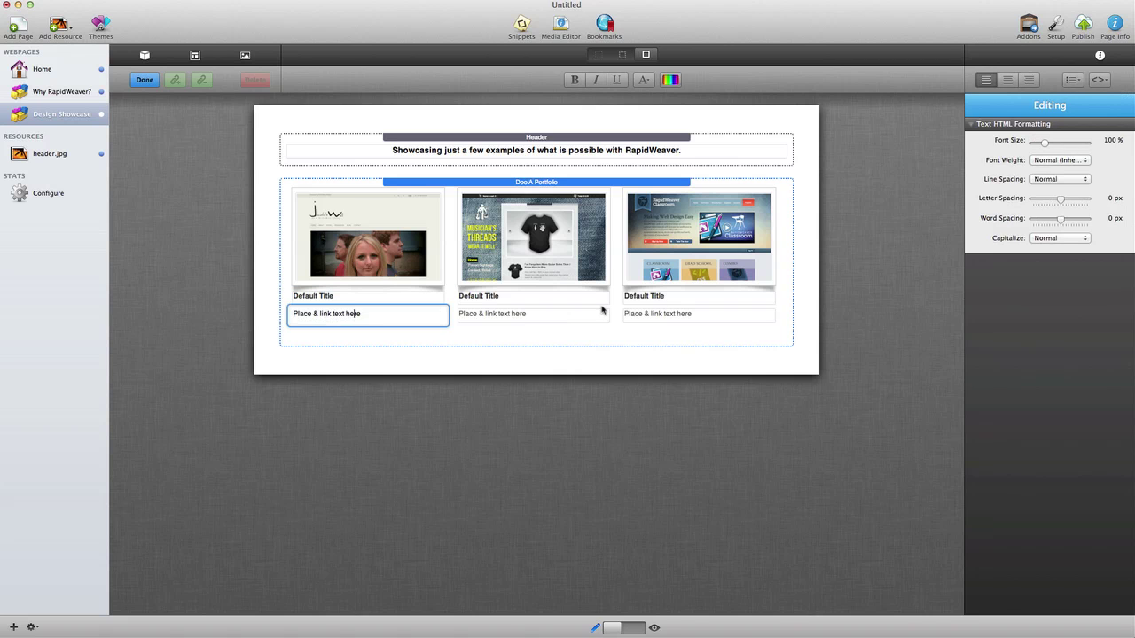
left_click(656, 298)
double_click(656, 298)
type("RapidWeaver Classroom")
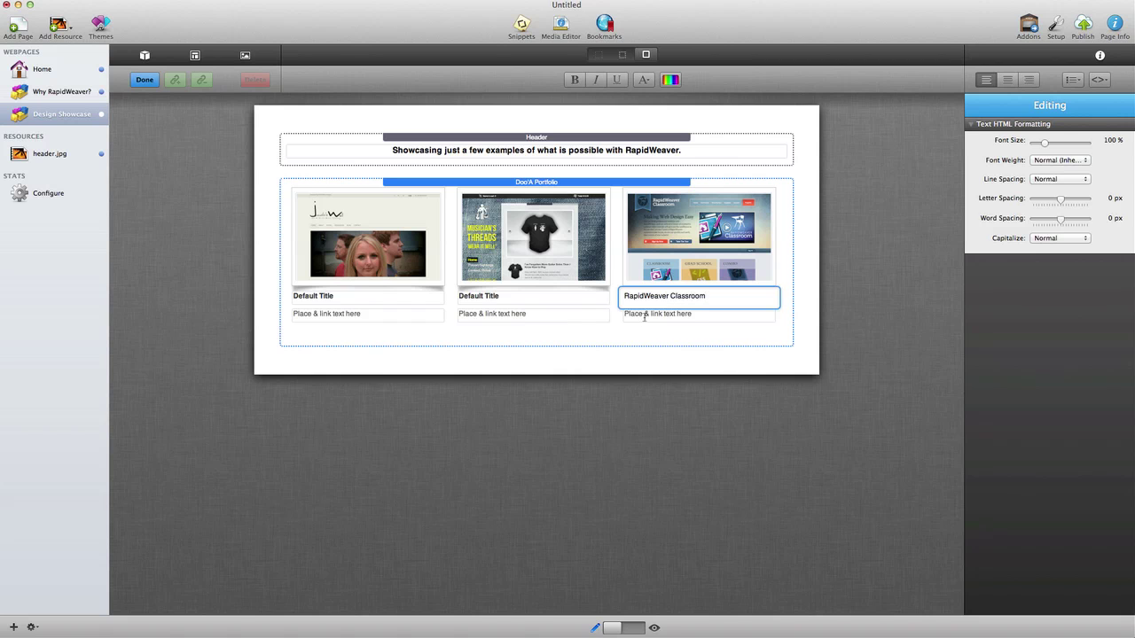
left_click(645, 316)
left_click(644, 316)
triple_click(644, 316)
type("http")
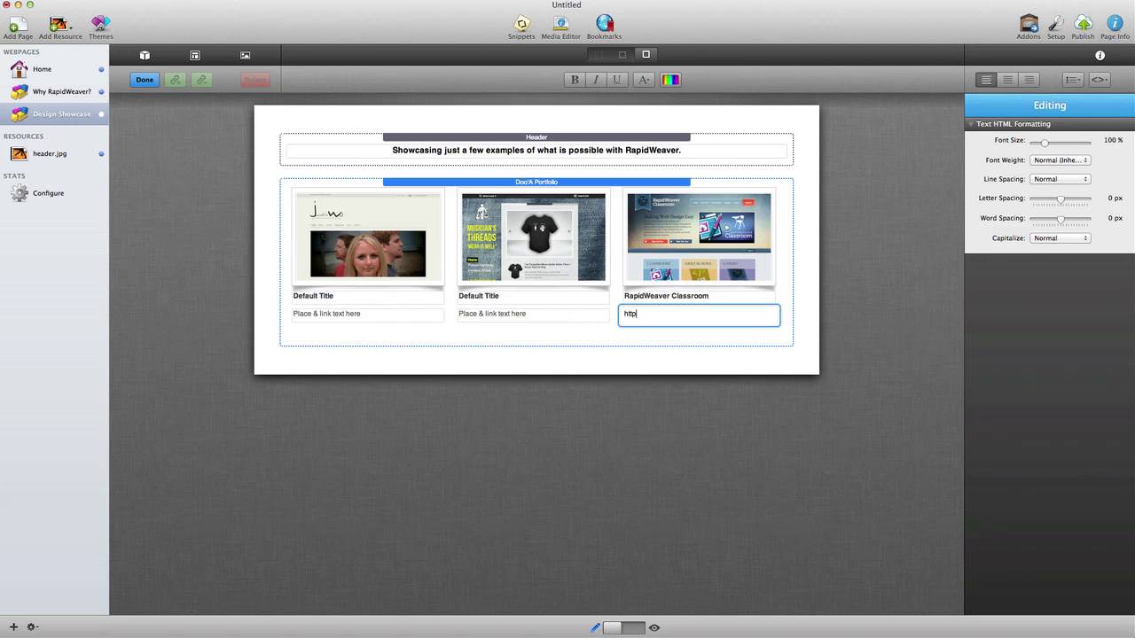
type("://www.rapidweaverclassroom.com")
key("super+a")
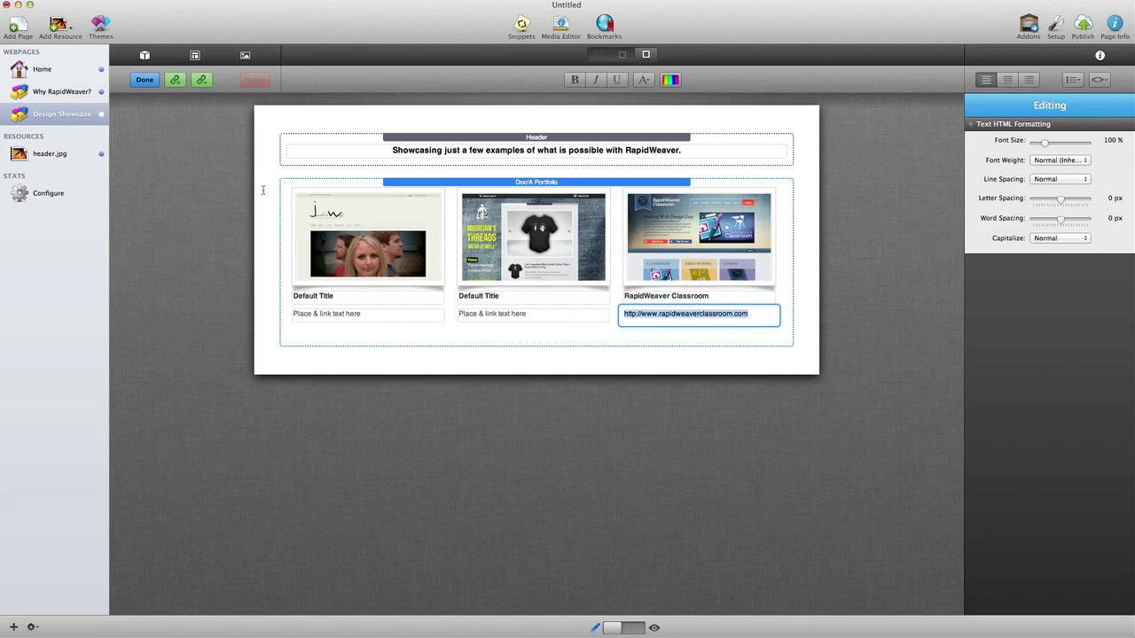
Step: Link that URL text to the site, opening in a new window
left_click(174, 80)
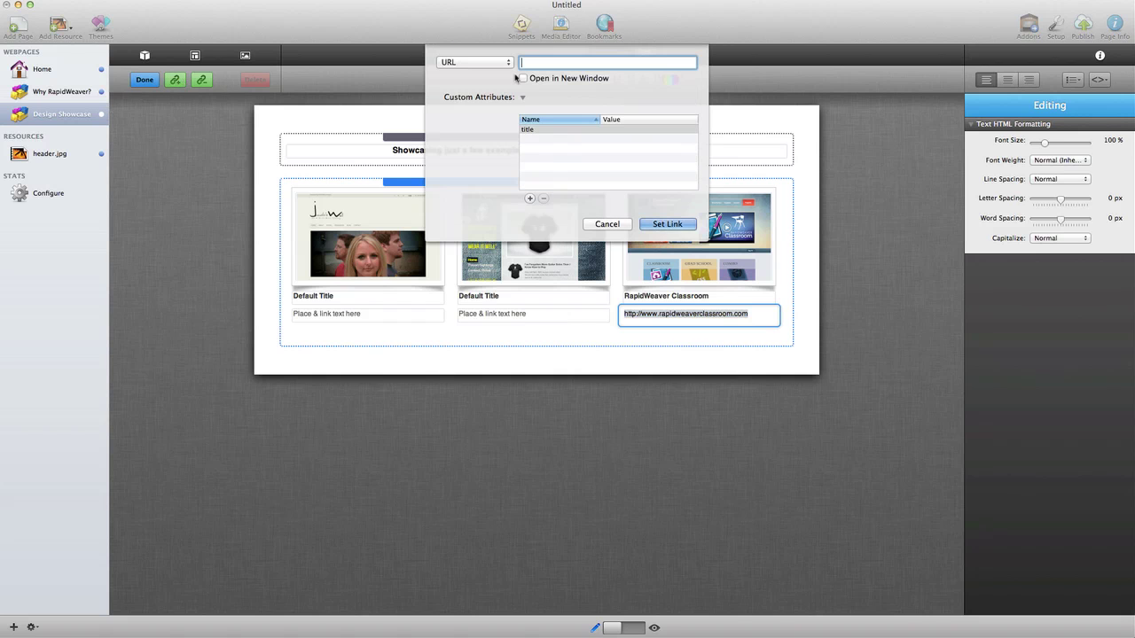
left_click(521, 78)
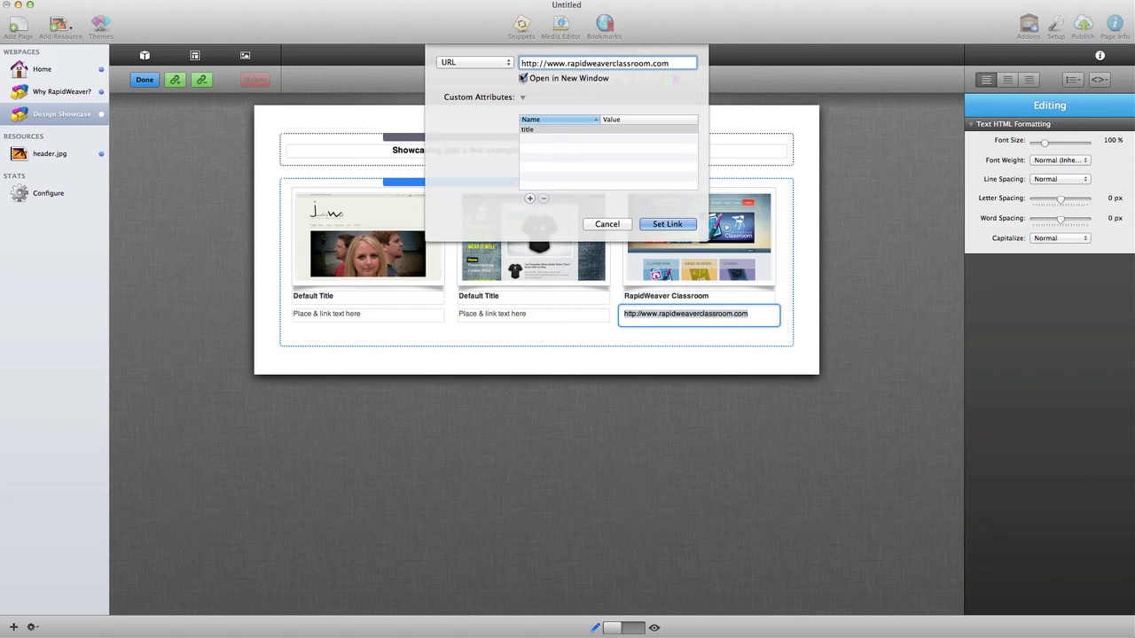
left_click(667, 223)
left_click(664, 367)
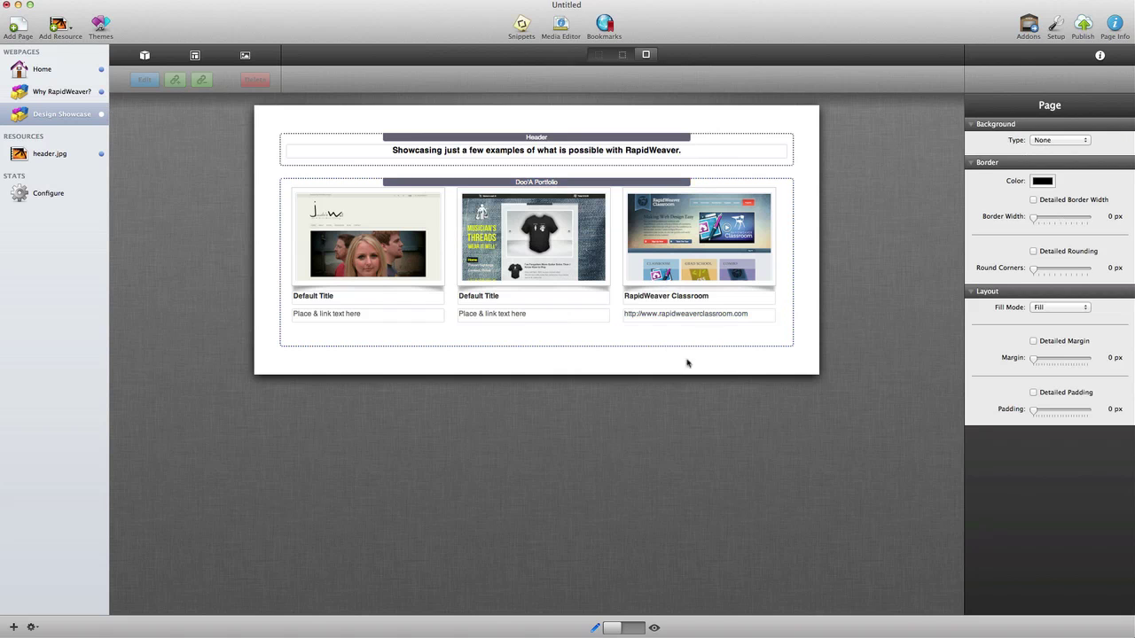
left_click(542, 182)
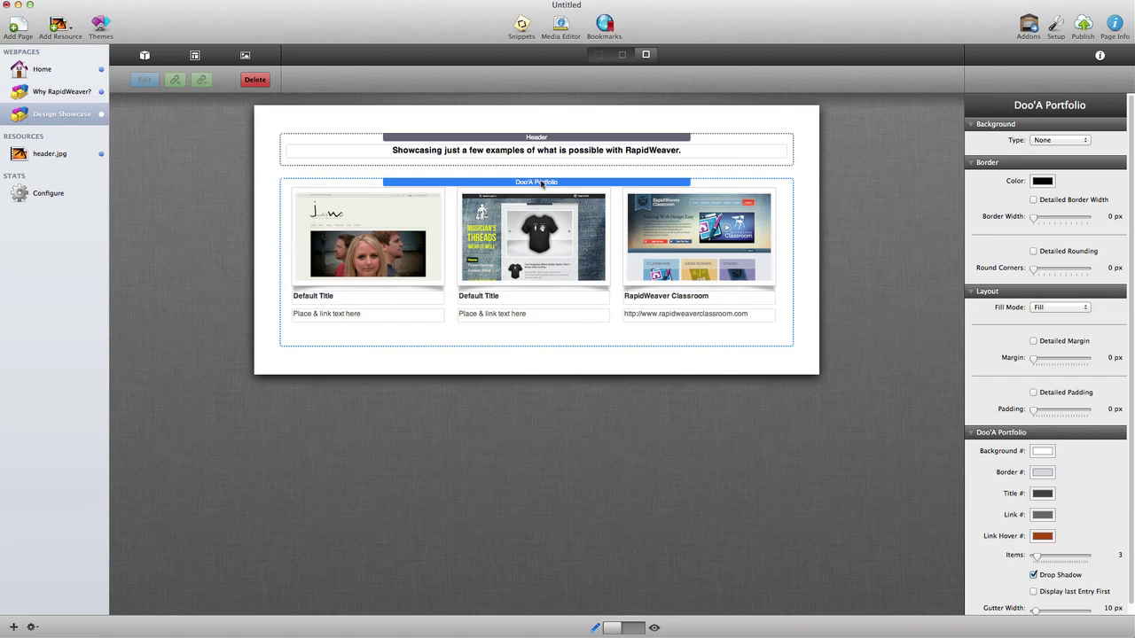
Step: Duplicate the Doo'A Portfolio block and give the second block a 25 px top margin
left_click_drag(542, 182, 539, 535)
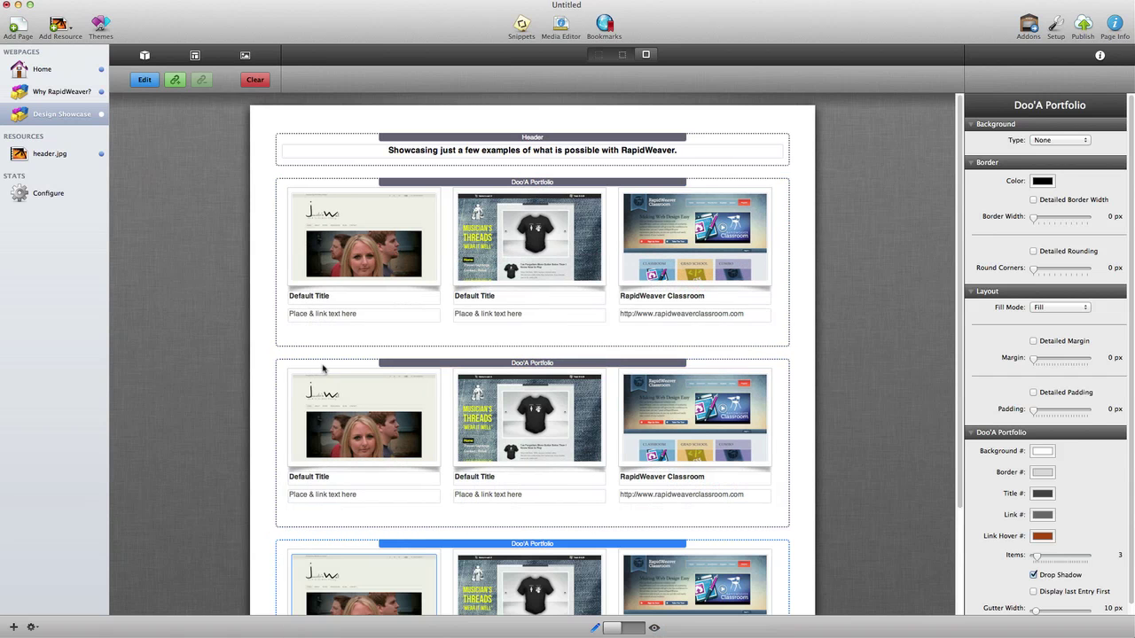
left_click(262, 344)
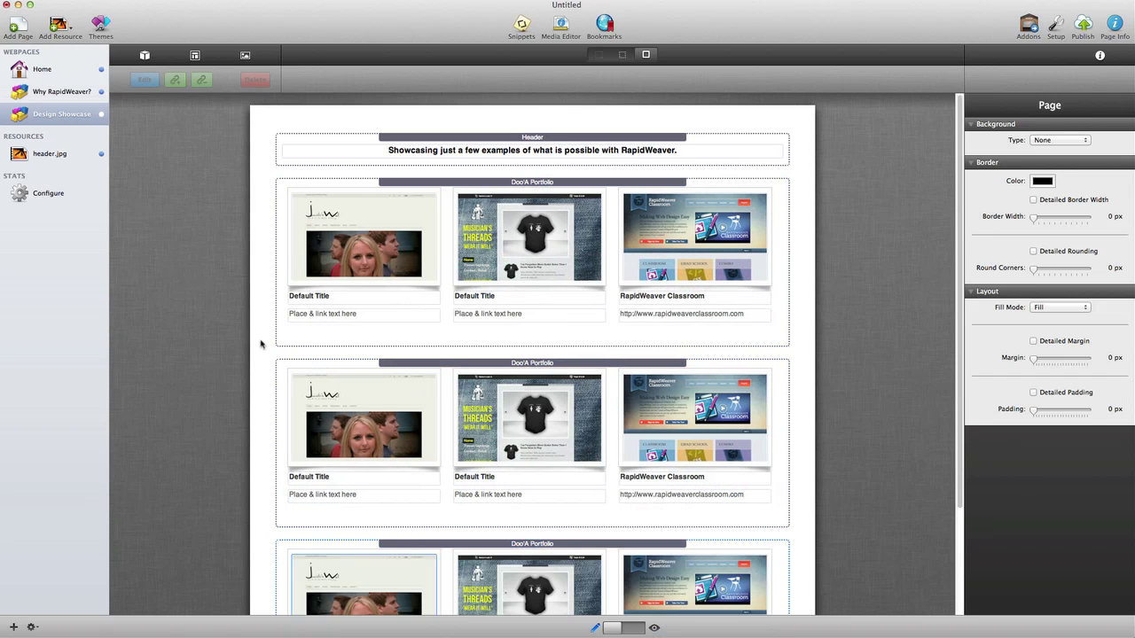
left_click(481, 367)
left_click(1062, 342)
left_click(1067, 358)
type("25")
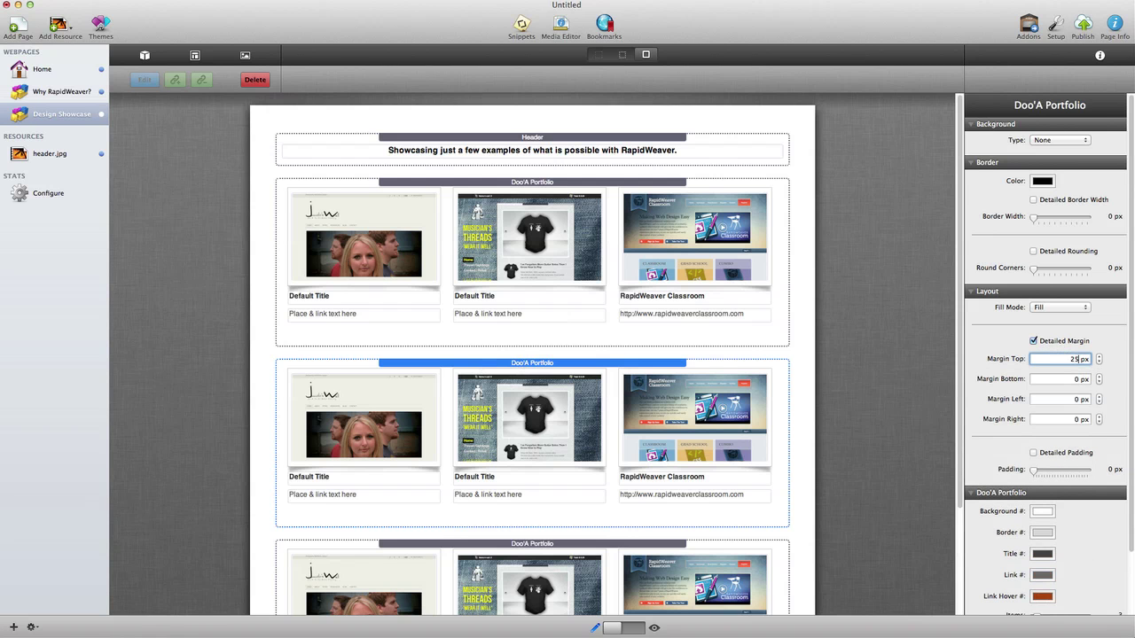
key("Return")
Step: Give the third and first portfolio blocks 25 px top margins, then preview the page
left_click(679, 562)
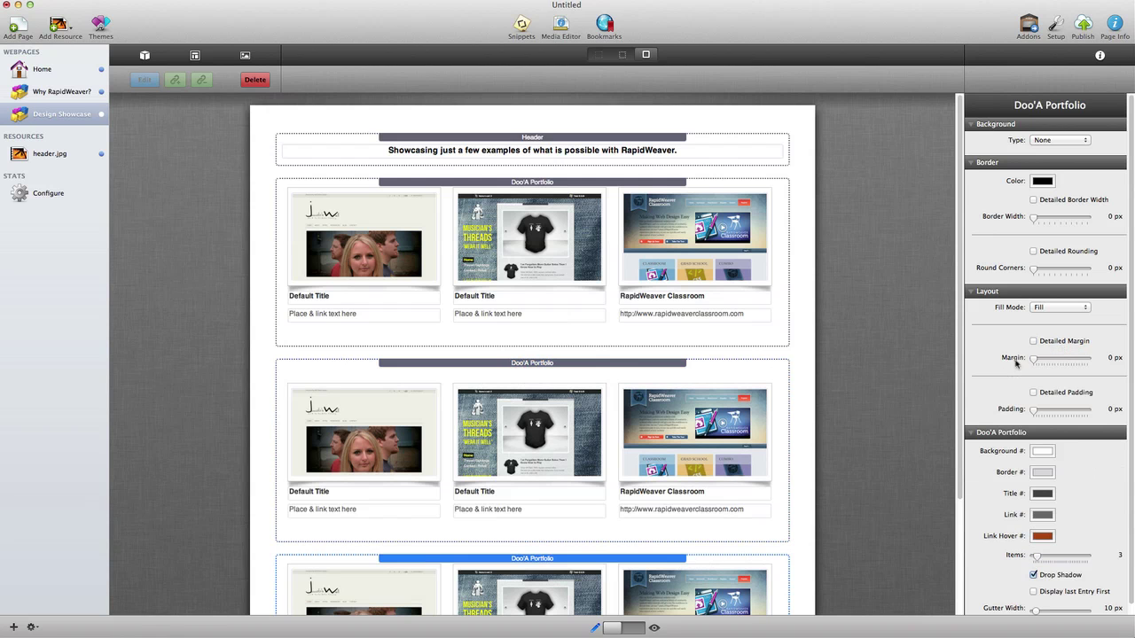
left_click(1054, 342)
left_click(1072, 359)
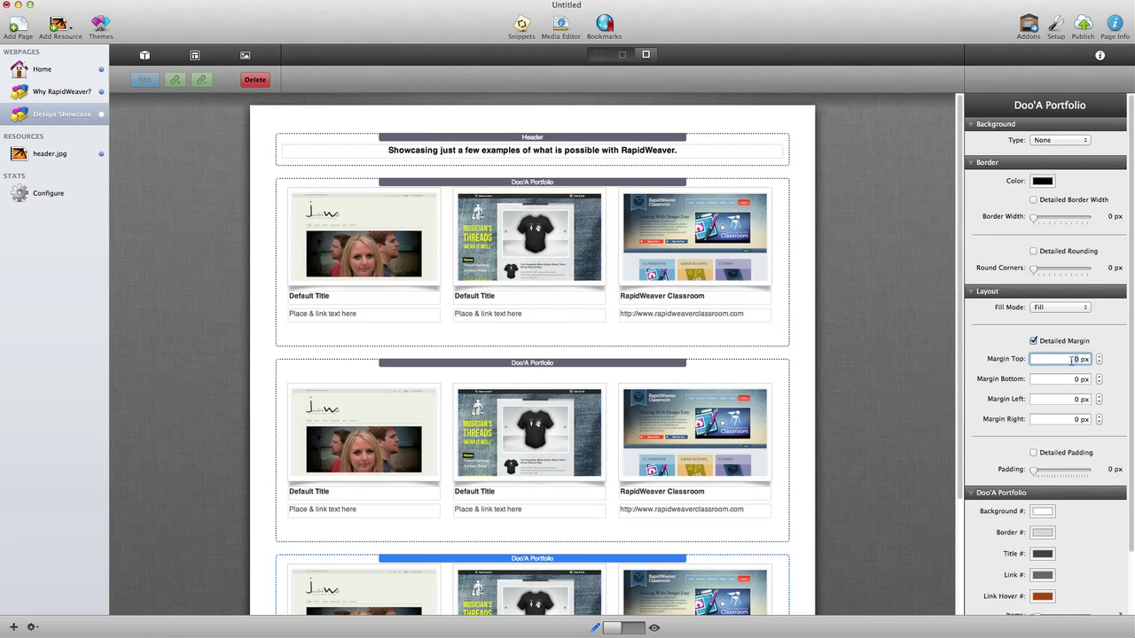
type("25")
key("Return")
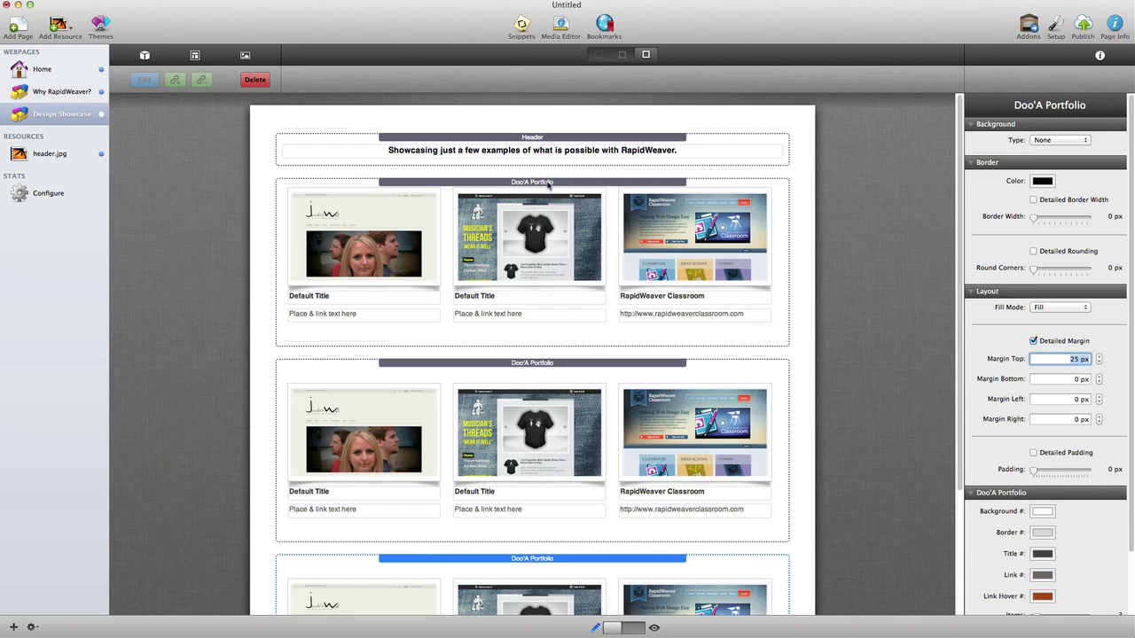
left_click(548, 183)
left_click(1067, 358)
type("25")
key("Return")
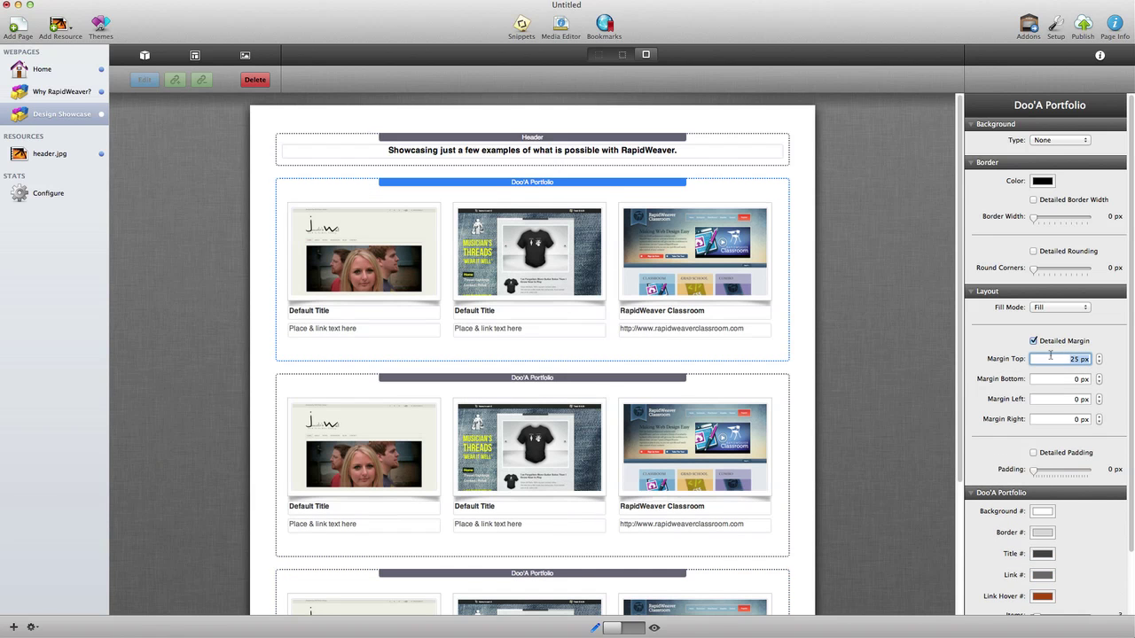
left_click(638, 630)
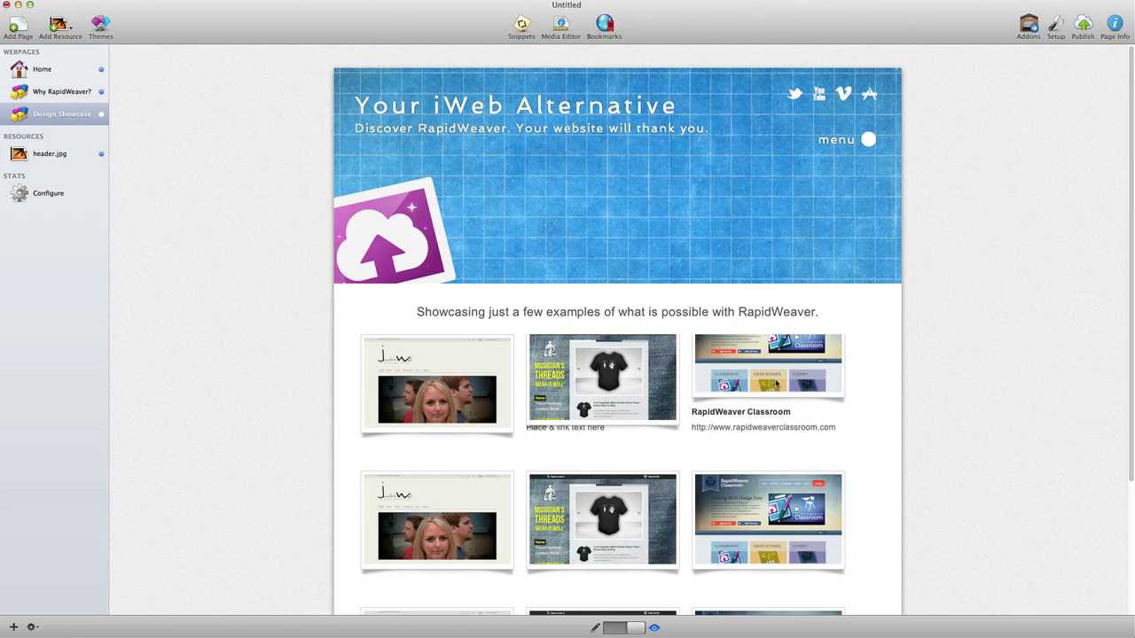
Step: Scroll the preview to check the thumbnails and navigation menu, then return to edit mode
scroll(789, 385, "down", 2)
scroll(792, 383, "down", 2)
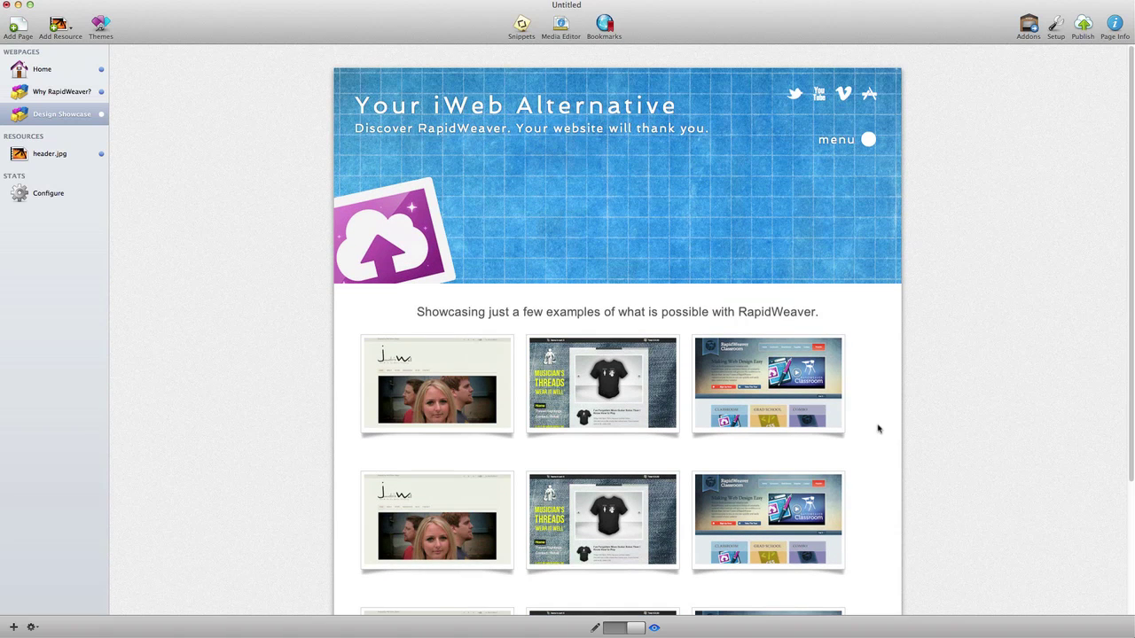
mouse_move(870, 142)
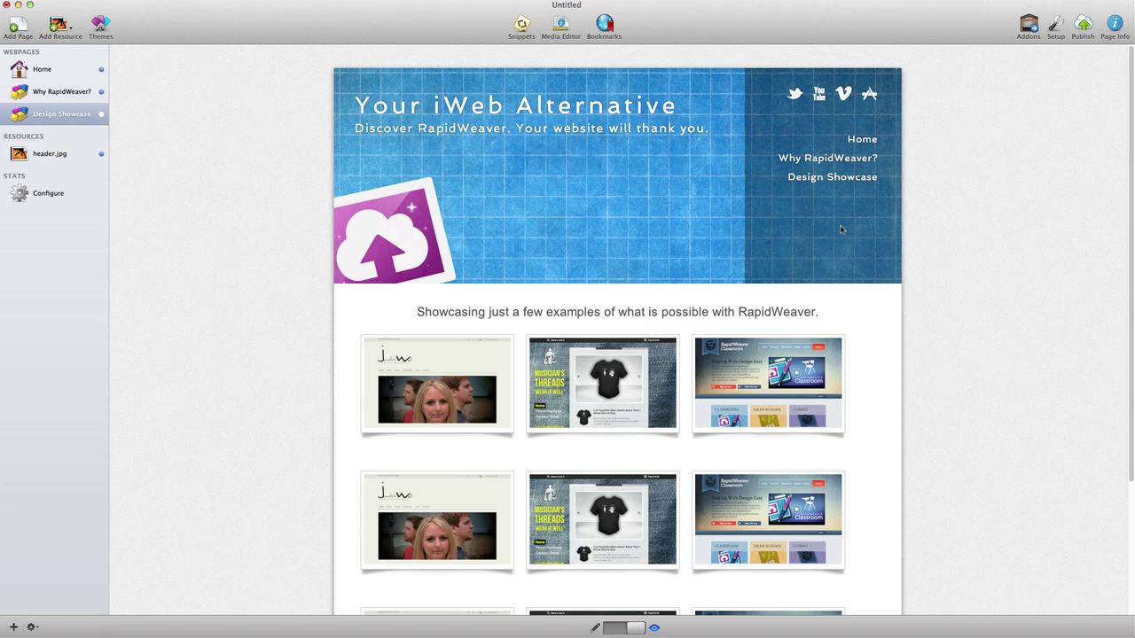
left_click(624, 628)
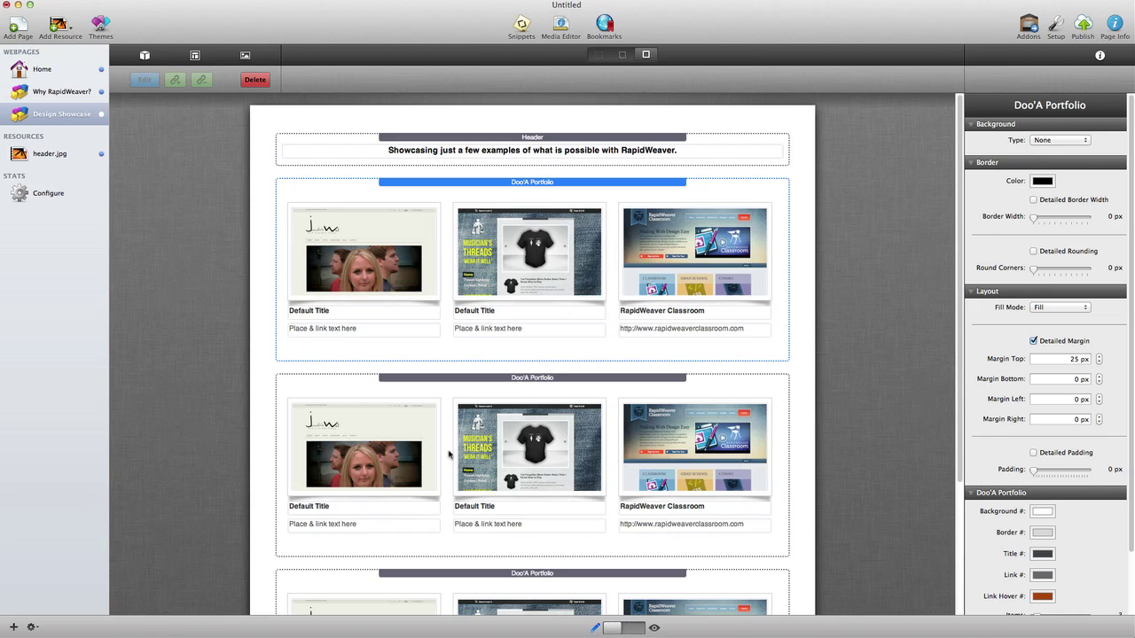
Step: Add a new Stacks page named Getting Started
left_click(18, 26)
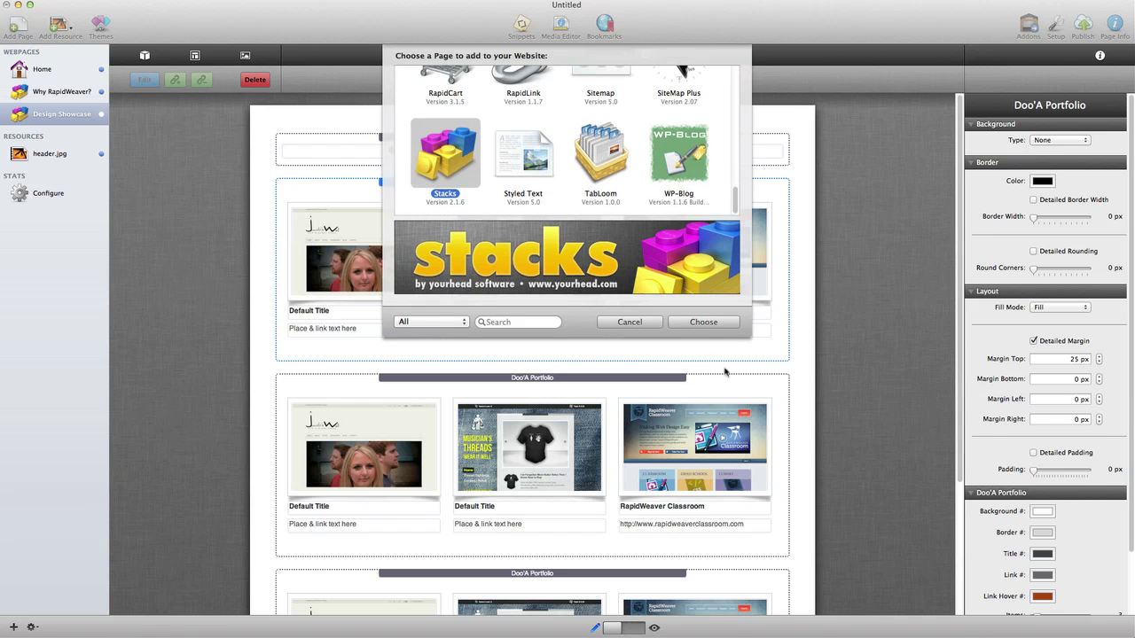
left_click(718, 325)
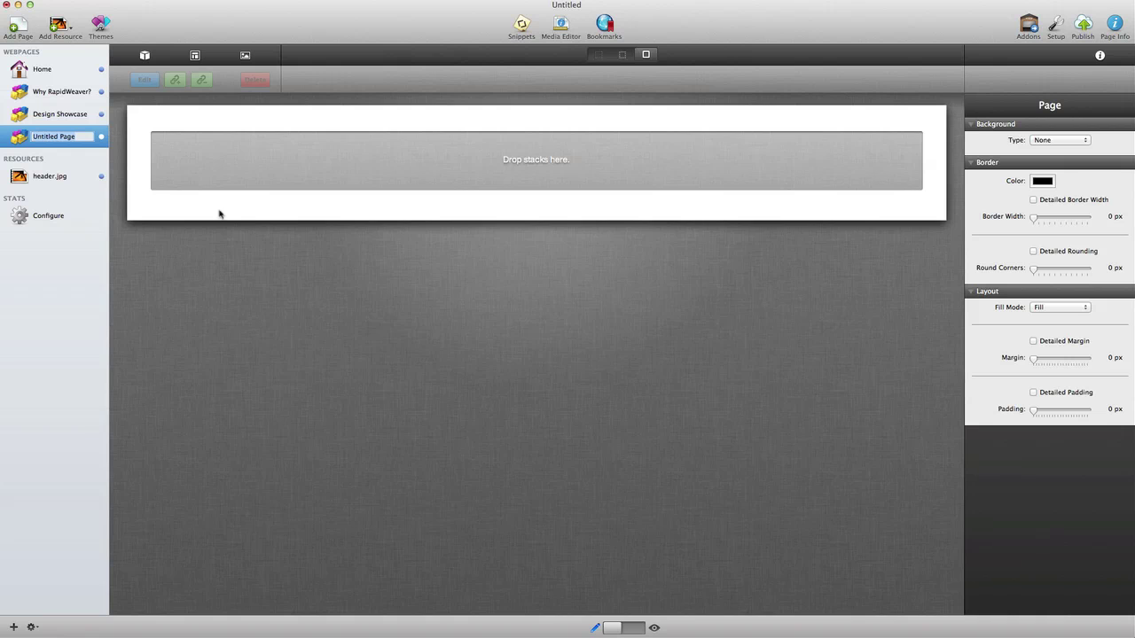
type("Getting Started")
key("Return")
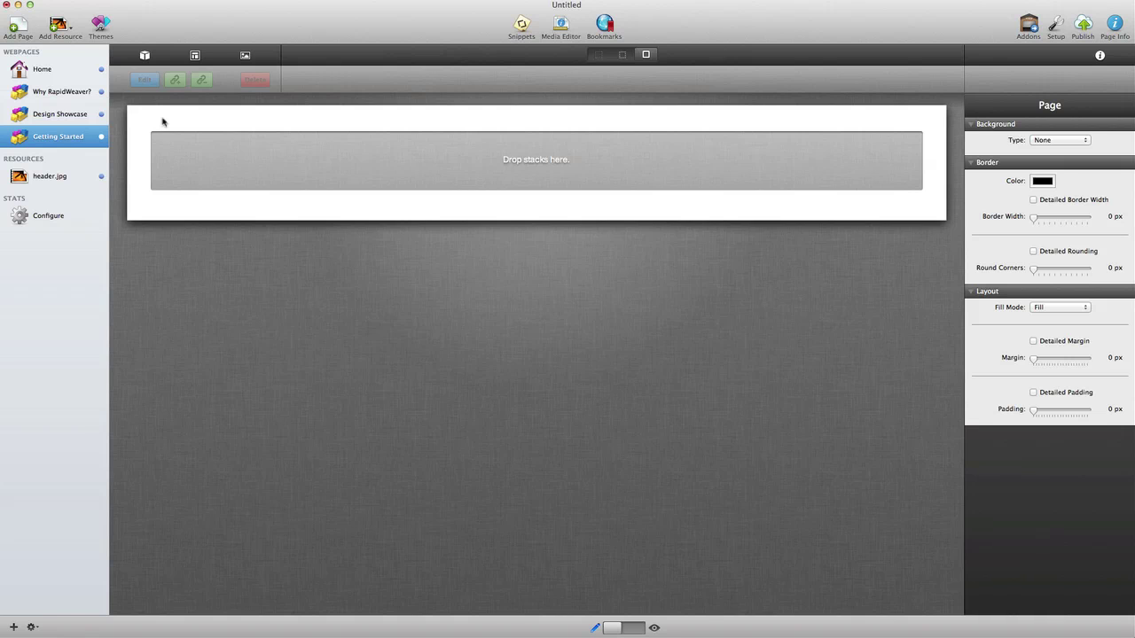
Step: Add a Header stack with the pasted getting-started sentence and a 2 Columns layout below
left_click(145, 57)
left_click_drag(83, 631, 476, 152)
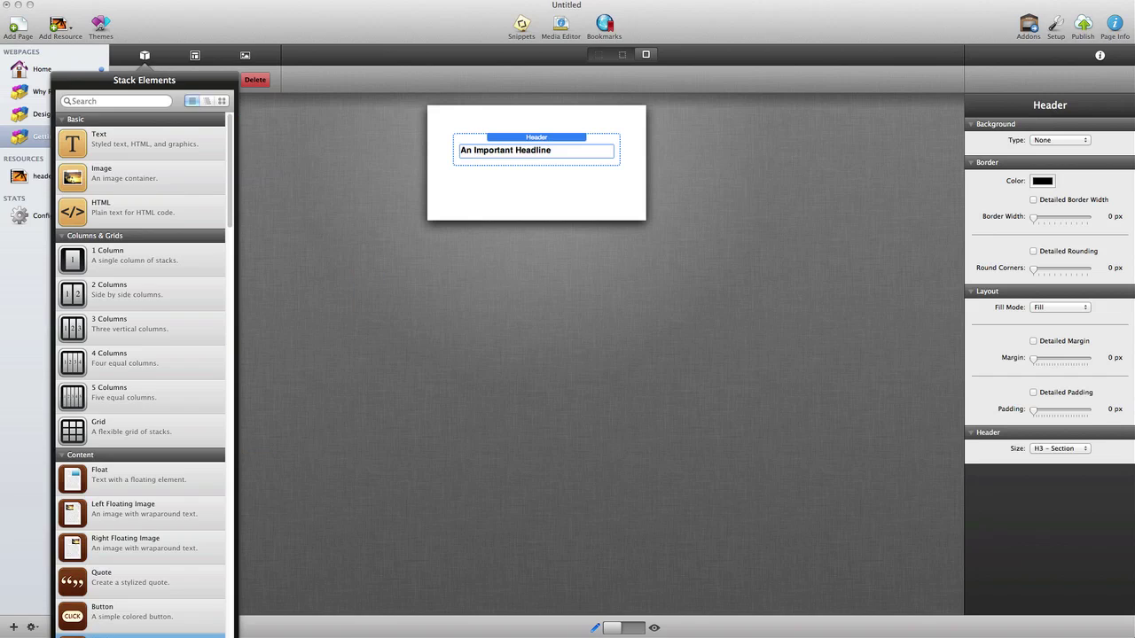
key("Escape")
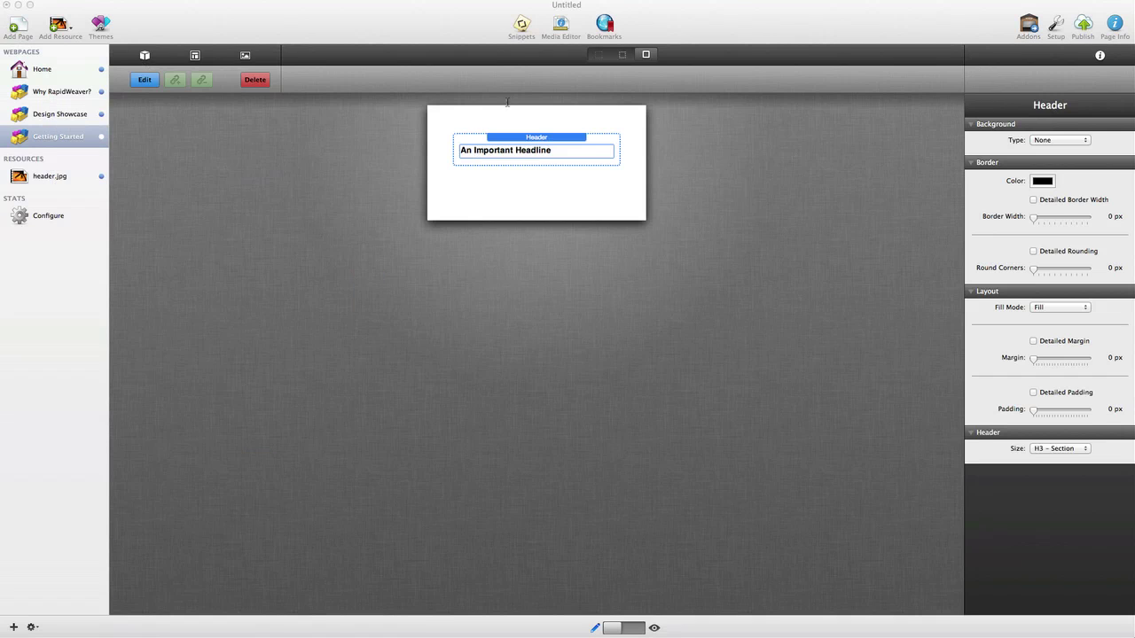
double_click(571, 152)
key("cmd+a")
type("Ready to build a website with RapidWeaver? Here are some suggestions to get started.")
left_click(512, 221)
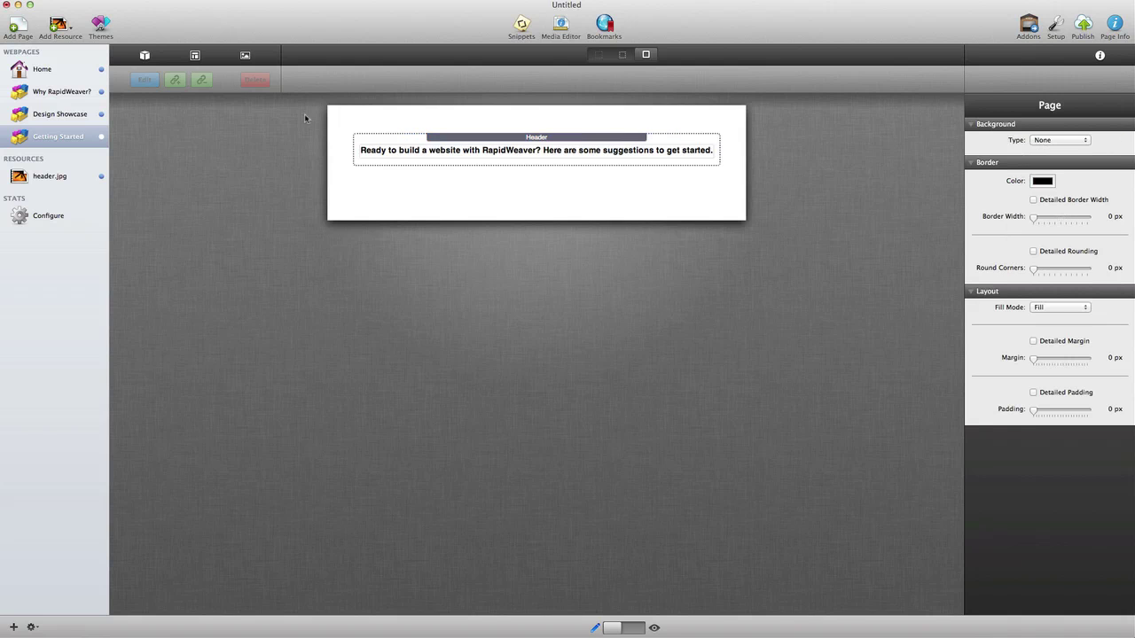
left_click(141, 57)
left_click_drag(66, 292, 362, 178)
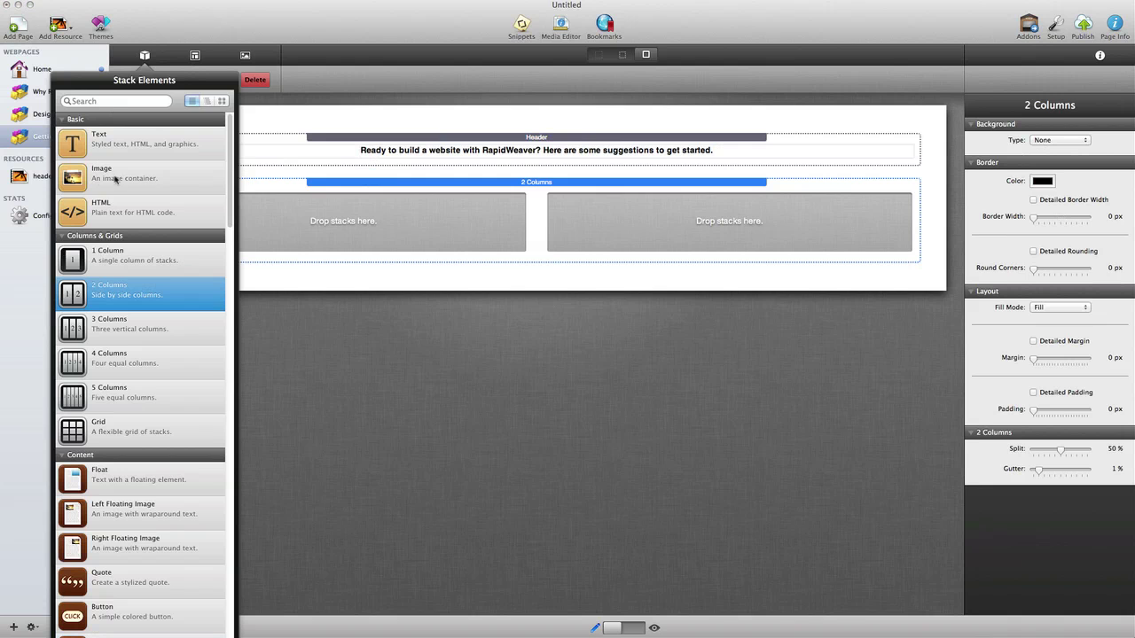
Step: Fill the columns with Text and Image stacks, split 65%, and drop in the RapidWeaver icon
left_click_drag(73, 147, 343, 223)
left_click_drag(127, 180, 623, 237)
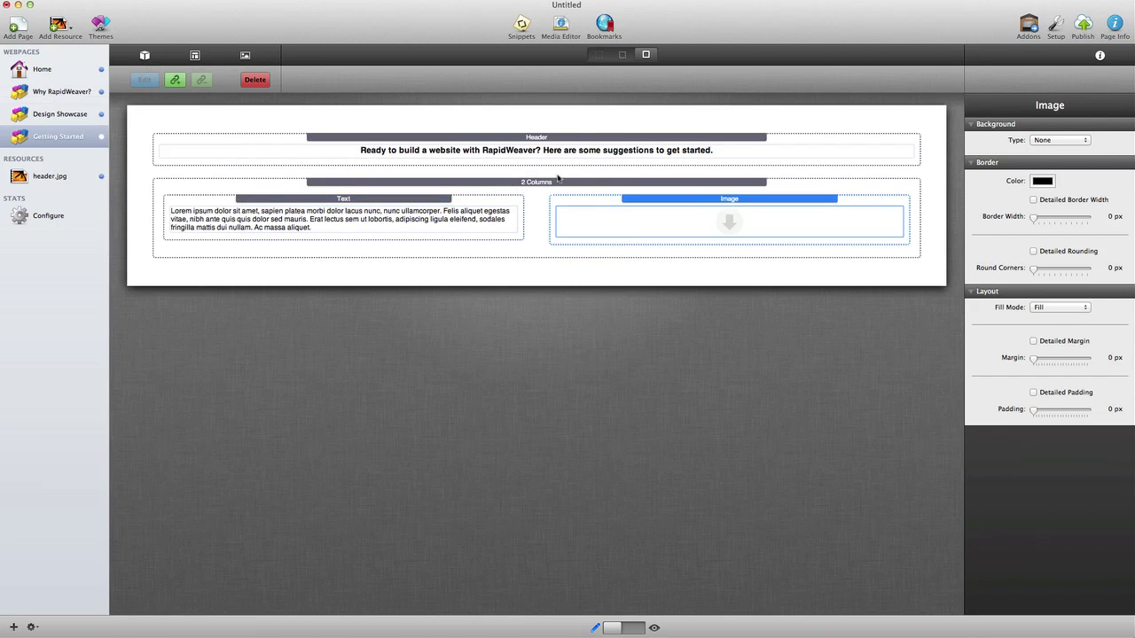
left_click(557, 183)
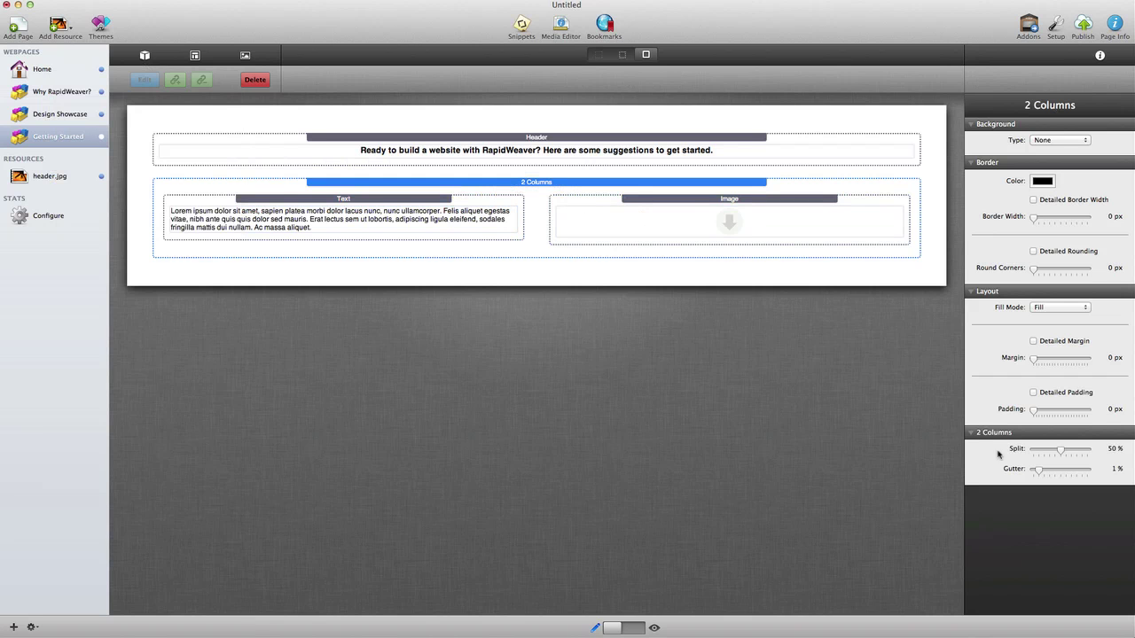
left_click_drag(1060, 450, 1075, 451)
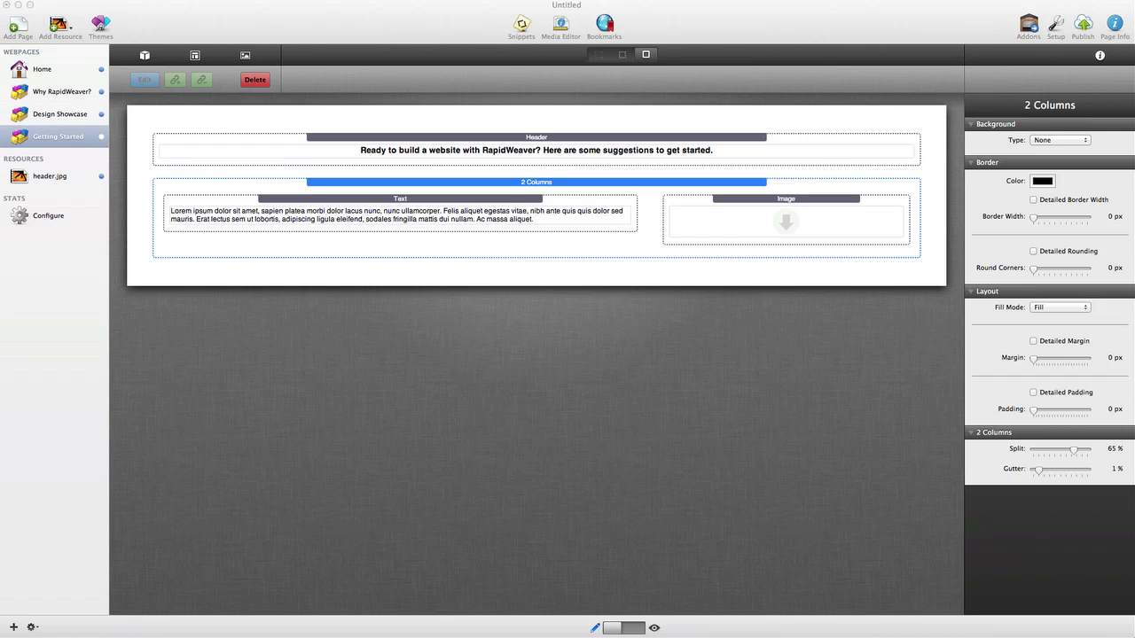
left_click_drag(1019, 305, 773, 224)
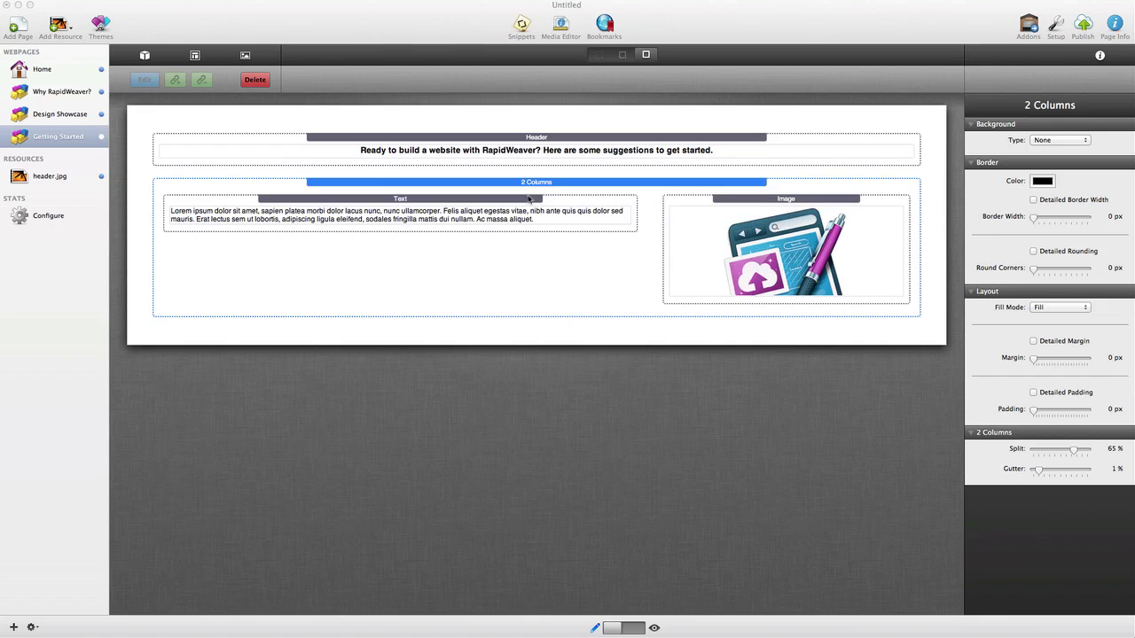
left_click(530, 202)
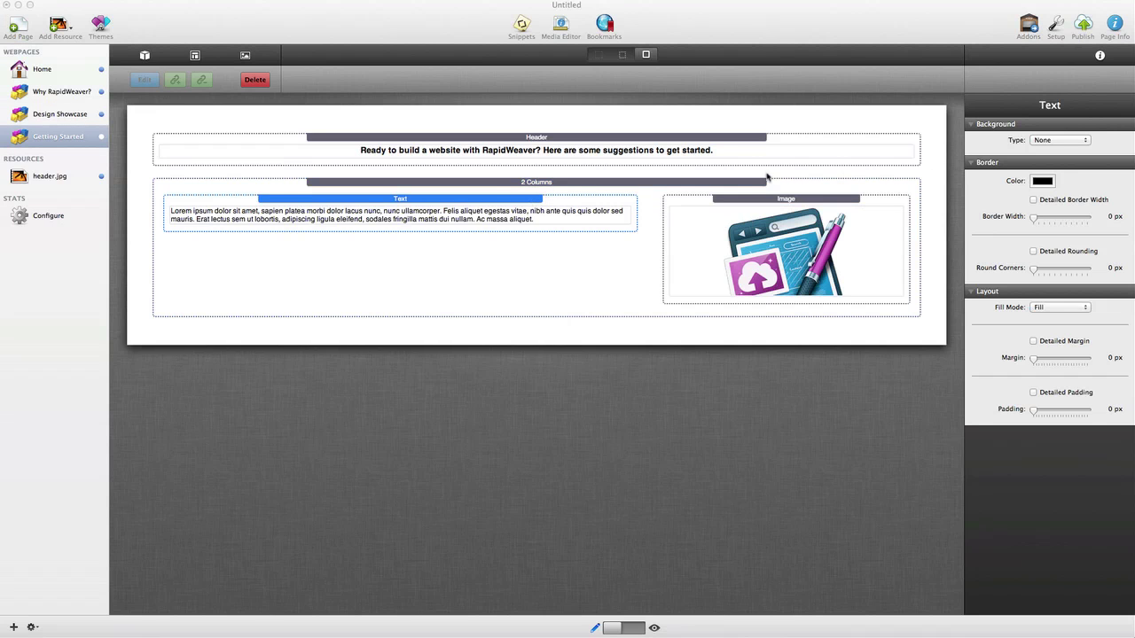
double_click(536, 221)
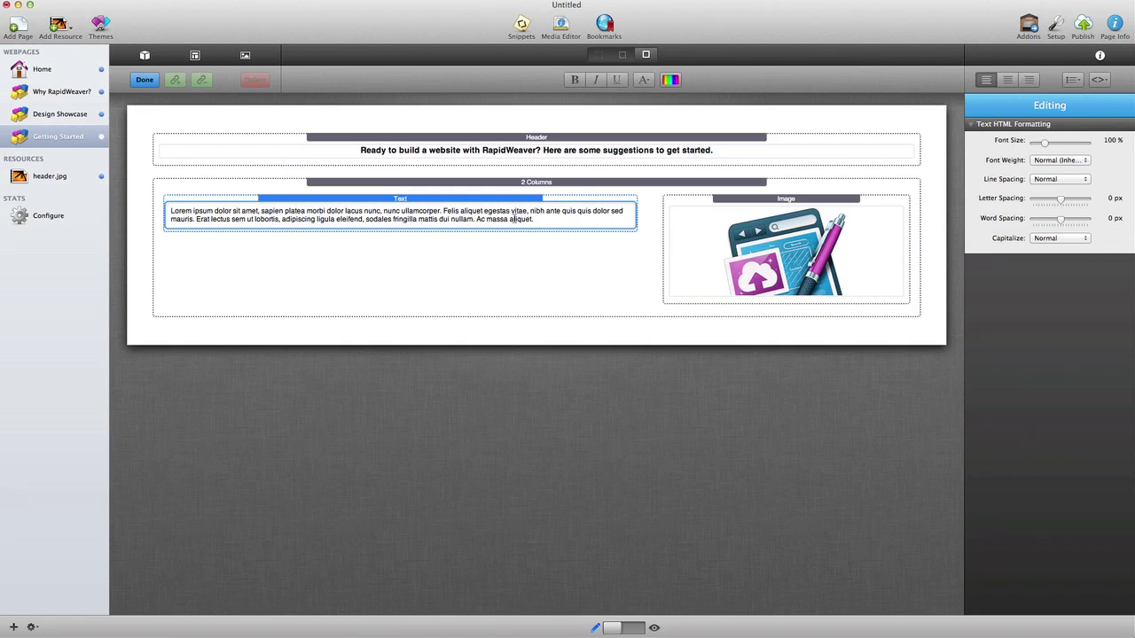
key("super+a")
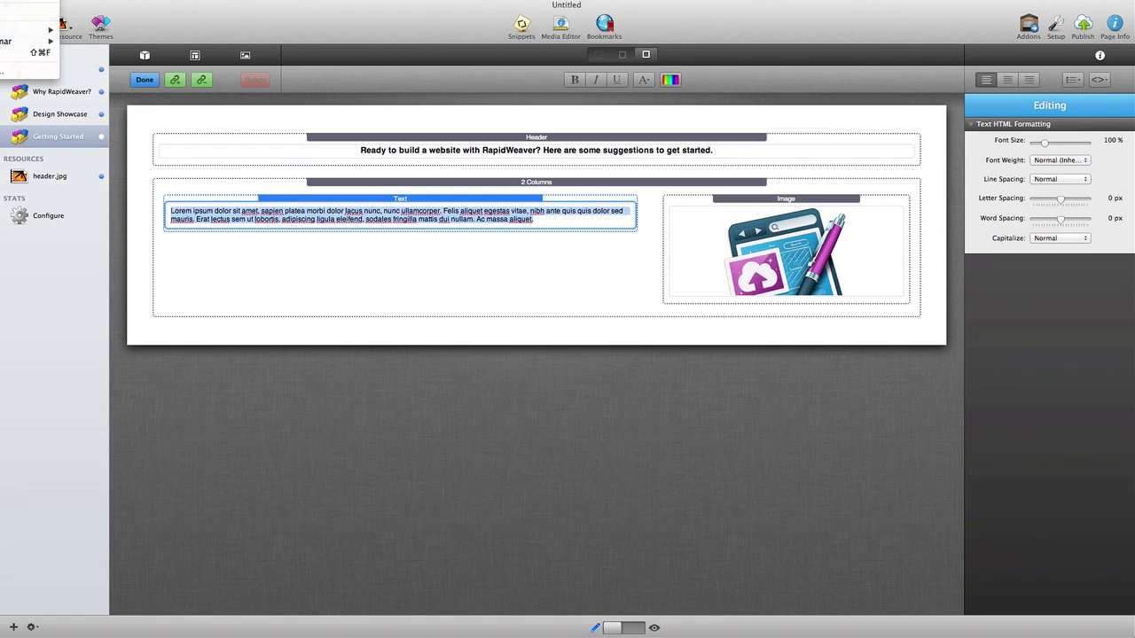
type("<h2>RapidWeaver 5</h2>RapidWeaver produces professional websites that make you look like you've been building websites for years.  Buy RapidWeaver from the Mac App Store")
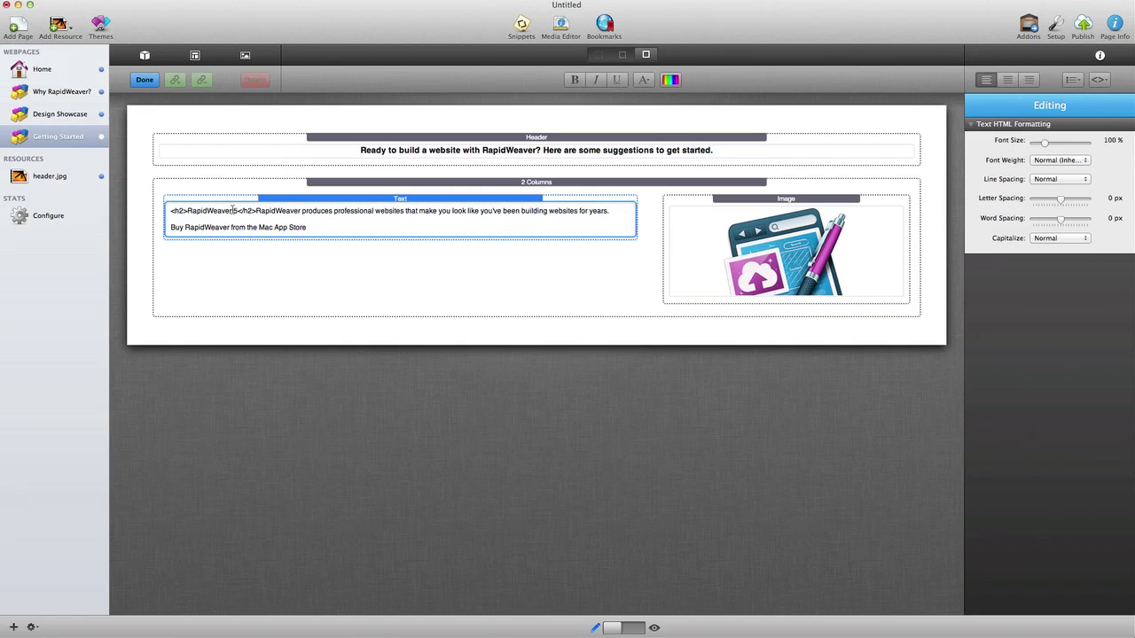
left_click_drag(237, 210, 183, 211)
left_click(175, 80)
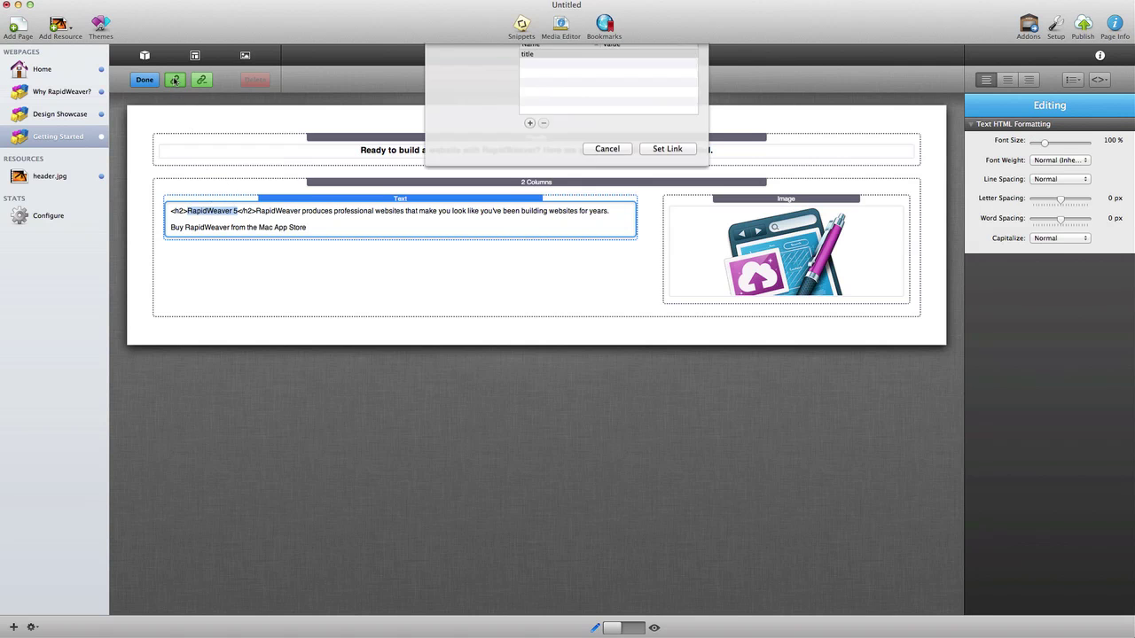
type("http://")
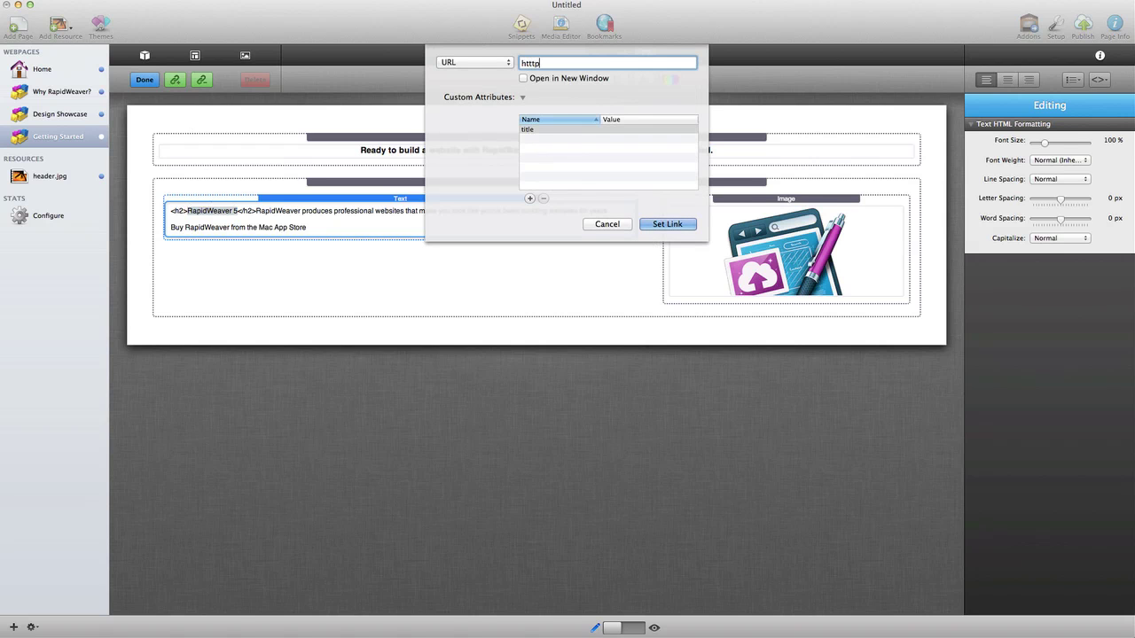
type("www.realmacsoftware.co")
key("Return")
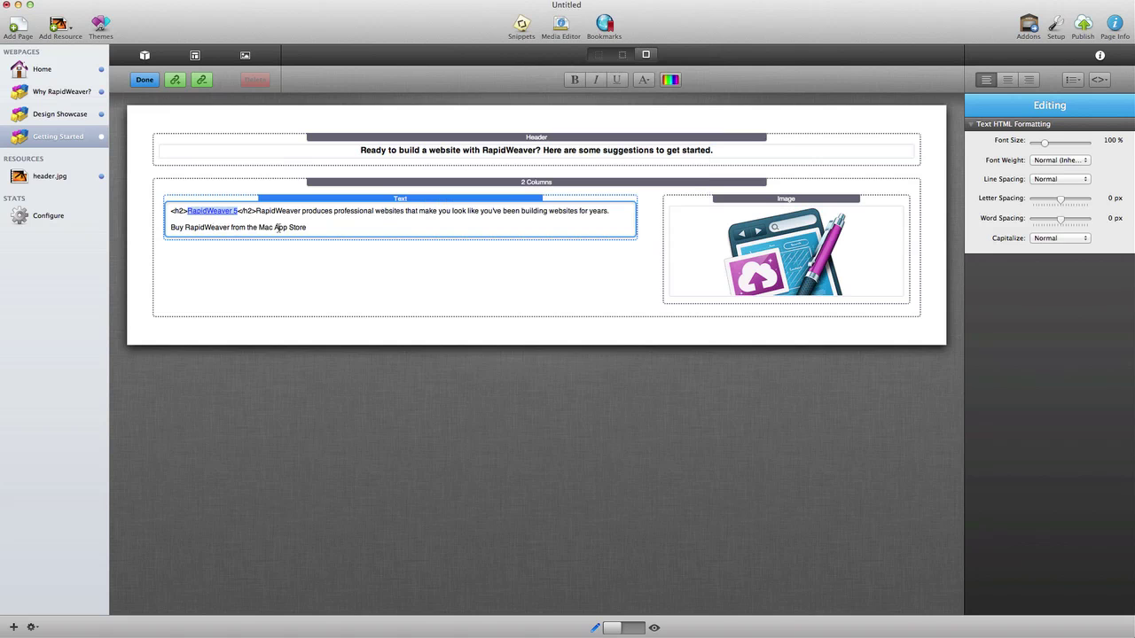
left_click(329, 291)
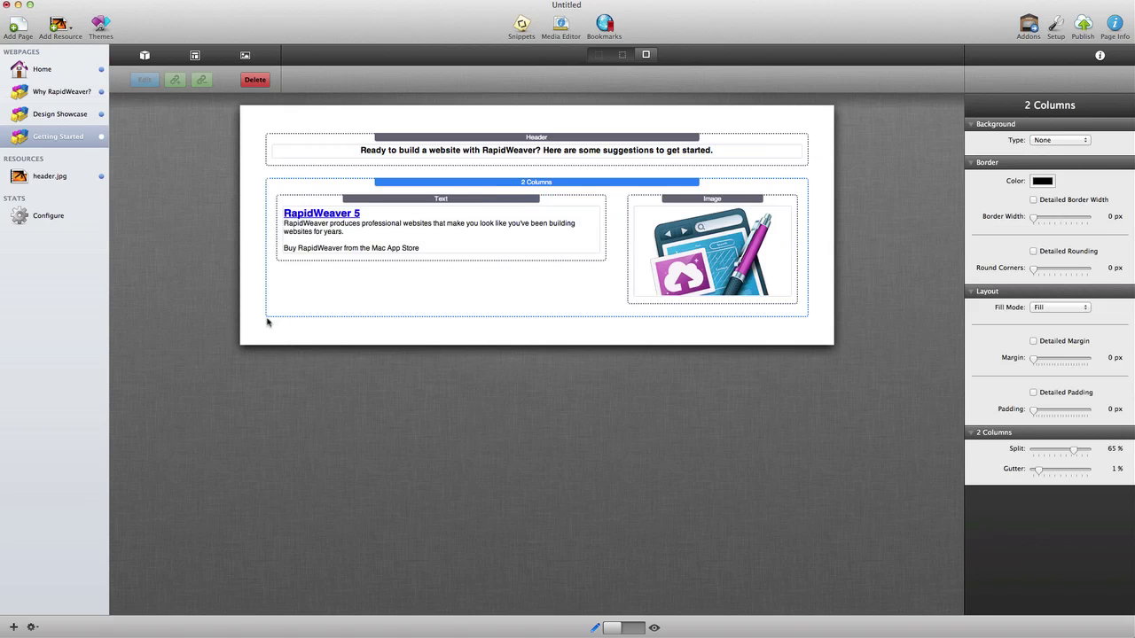
Step: Give the two-column section a white 1 px top border
left_click(1042, 182)
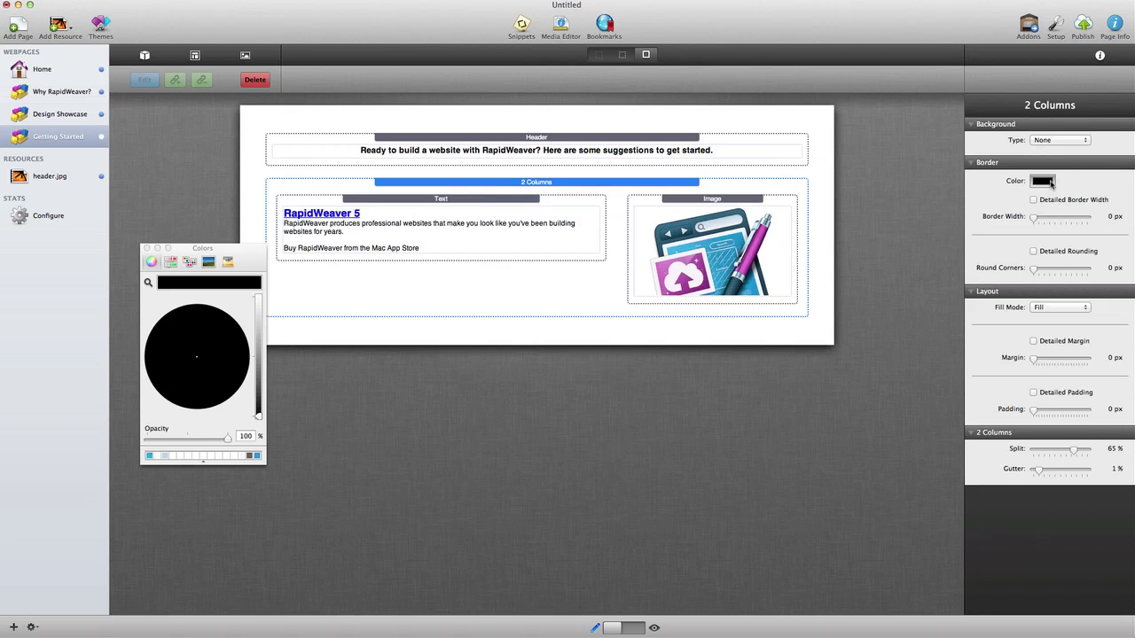
left_click_drag(258, 417, 258, 310)
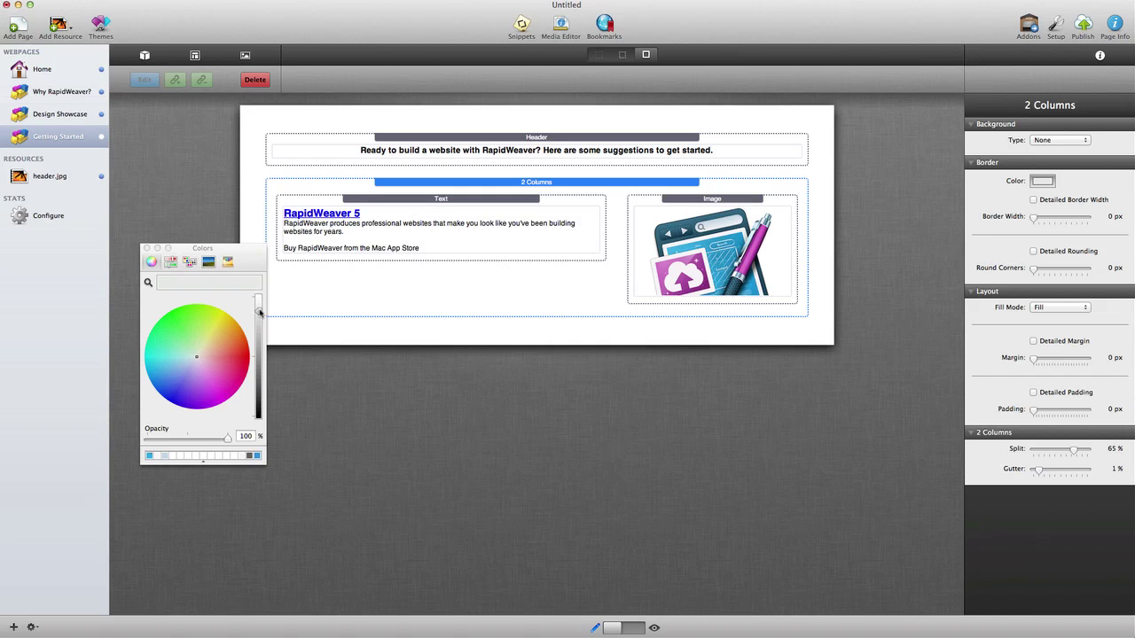
left_click(146, 248)
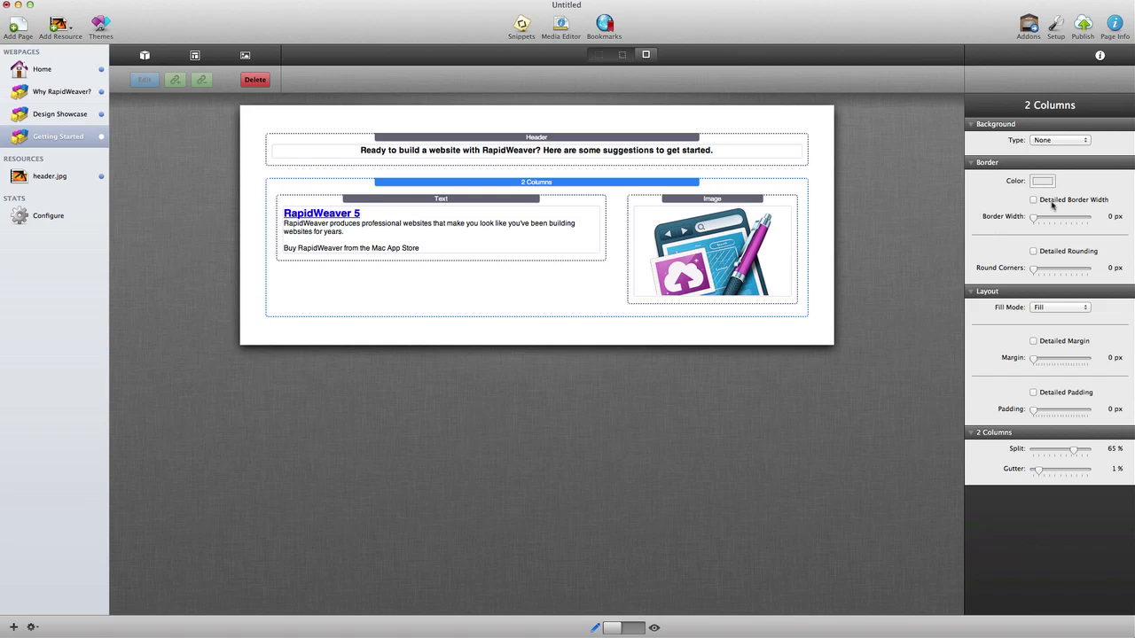
left_click(1033, 200)
left_click(1069, 217)
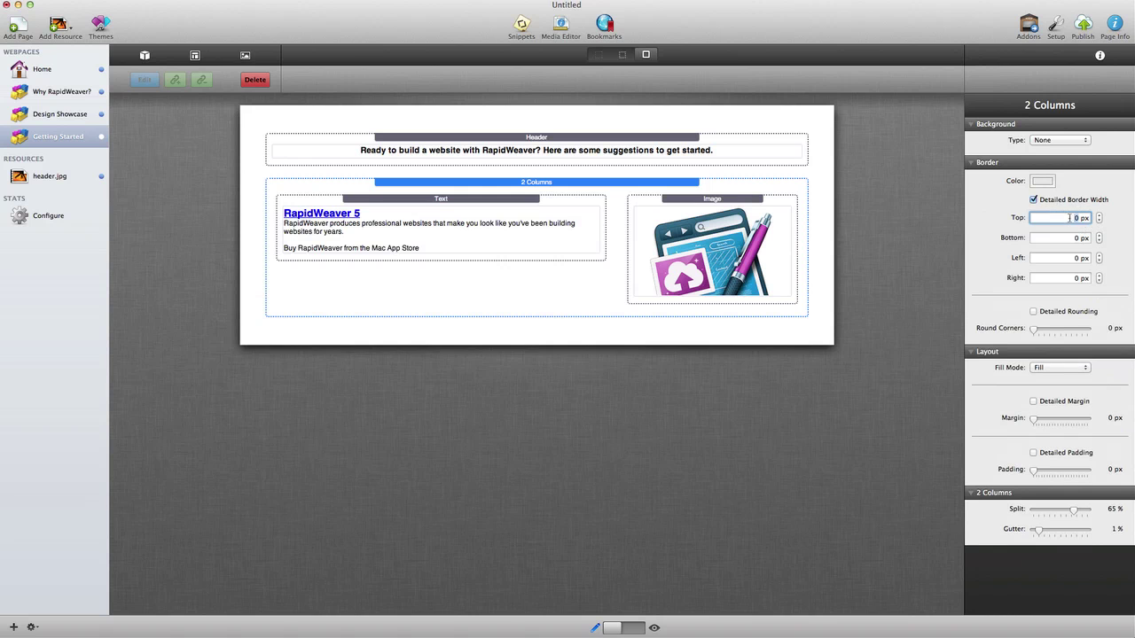
key("Return")
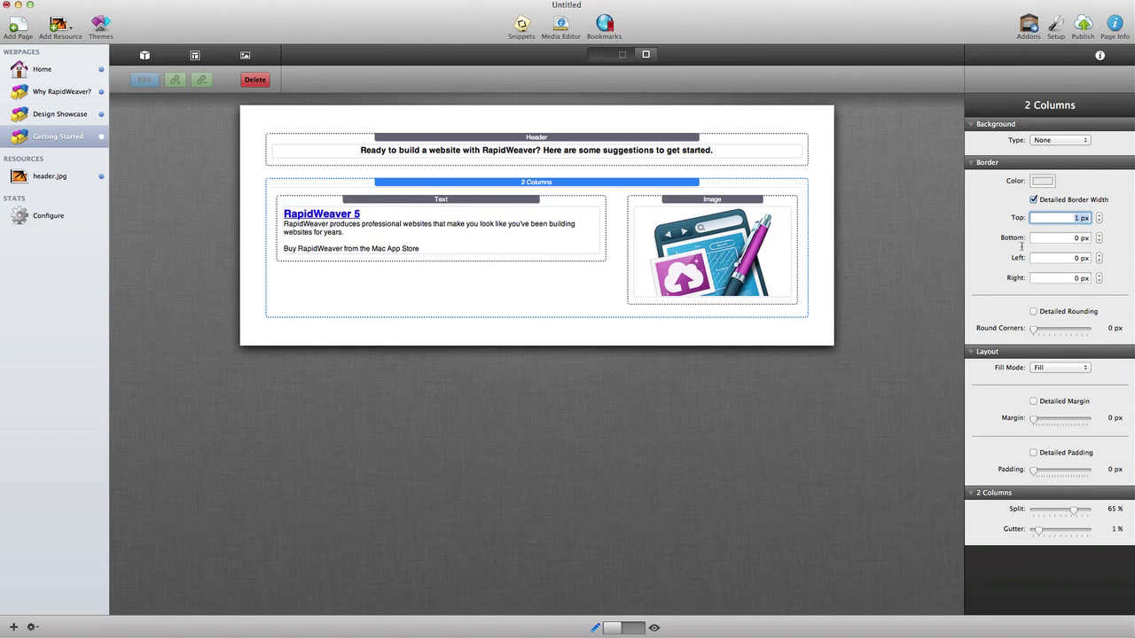
Step: Duplicate the RapidWeaver 5 two-column section below the original
left_click(733, 343)
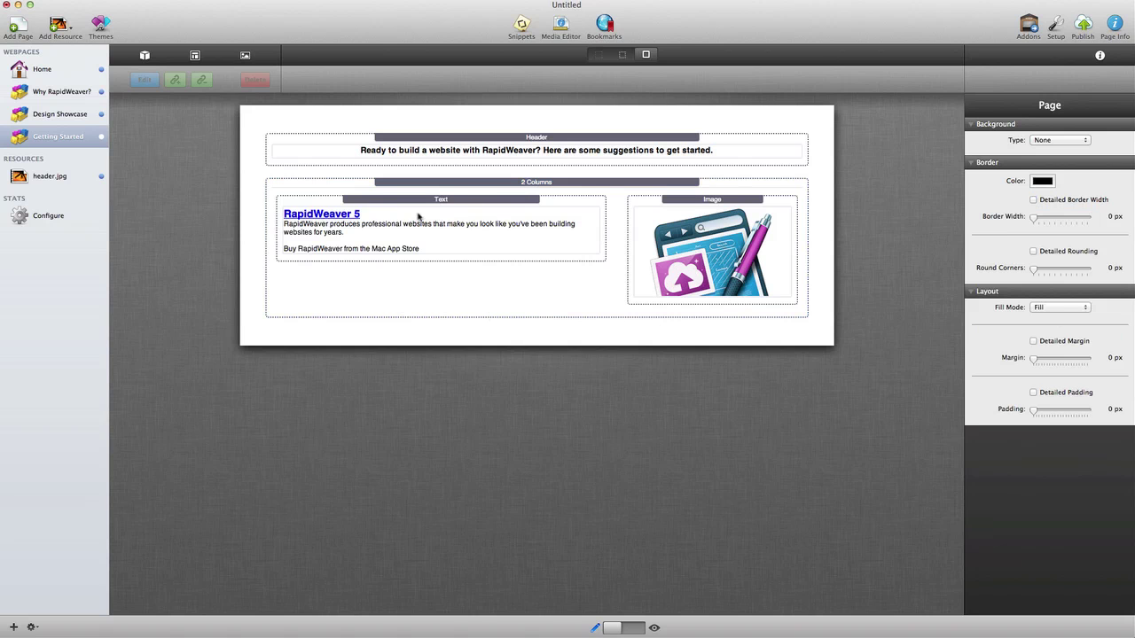
left_click(476, 183)
left_click_drag(488, 186, 488, 476)
Step: Replace the middle section's picture with the purple theme graphic
scroll(557, 492, "down", 2)
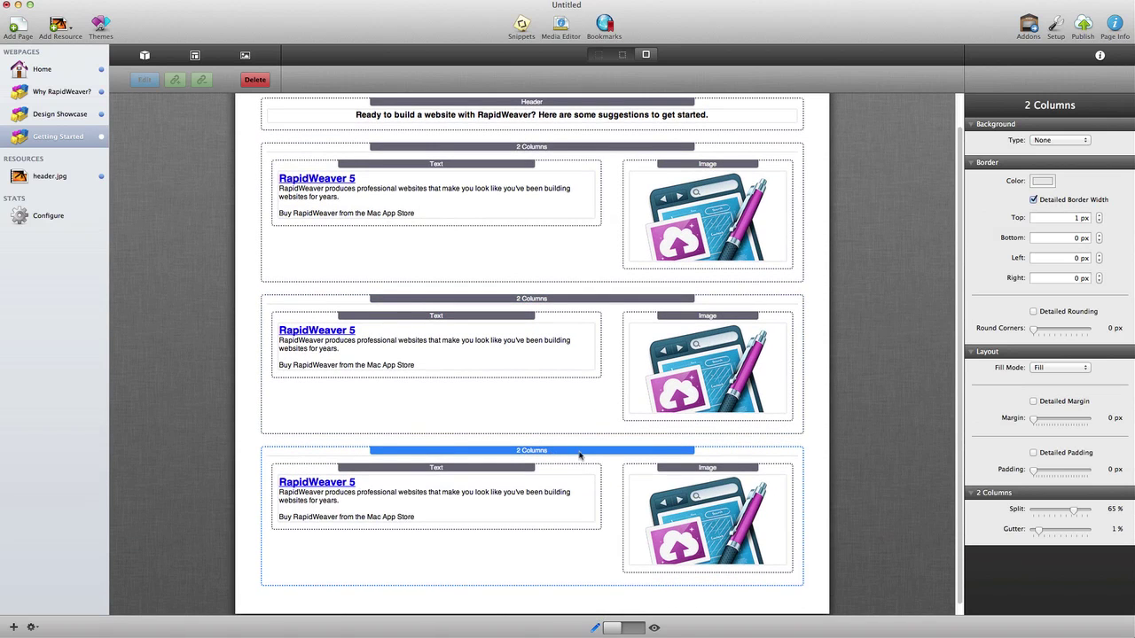
scroll(695, 379, "up", 2)
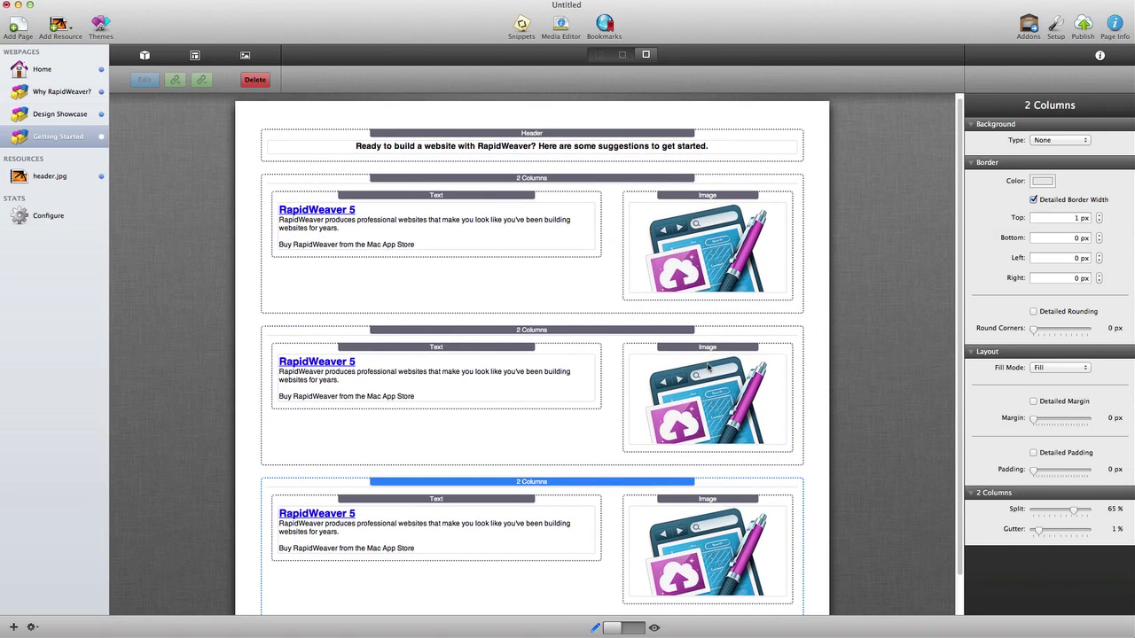
left_click(707, 366)
key("Delete")
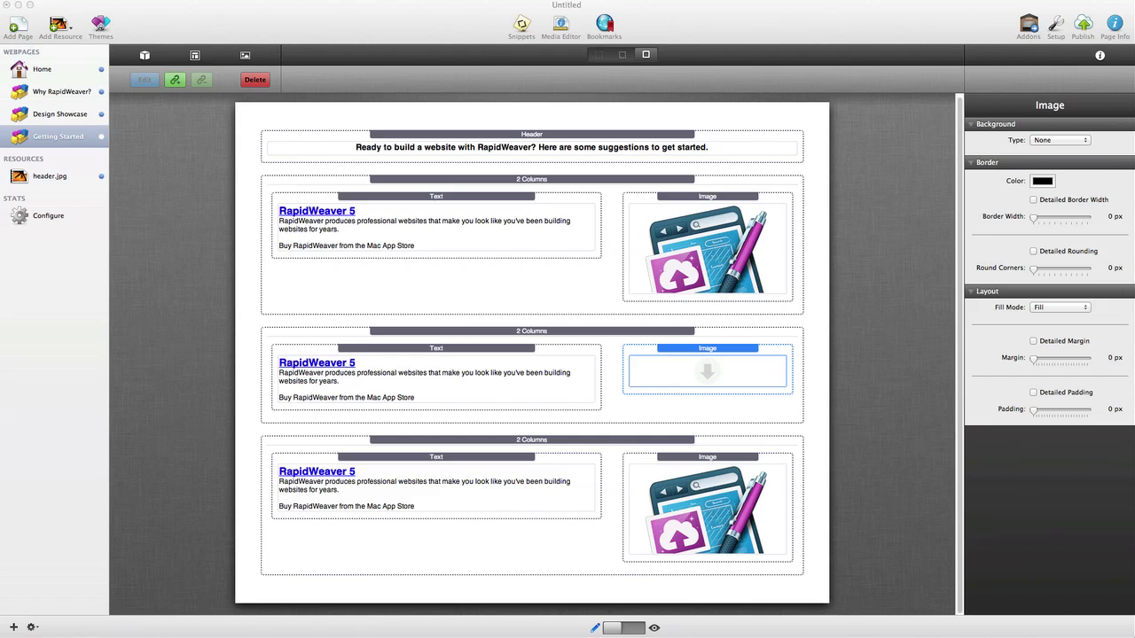
left_click_drag(939, 410, 709, 377)
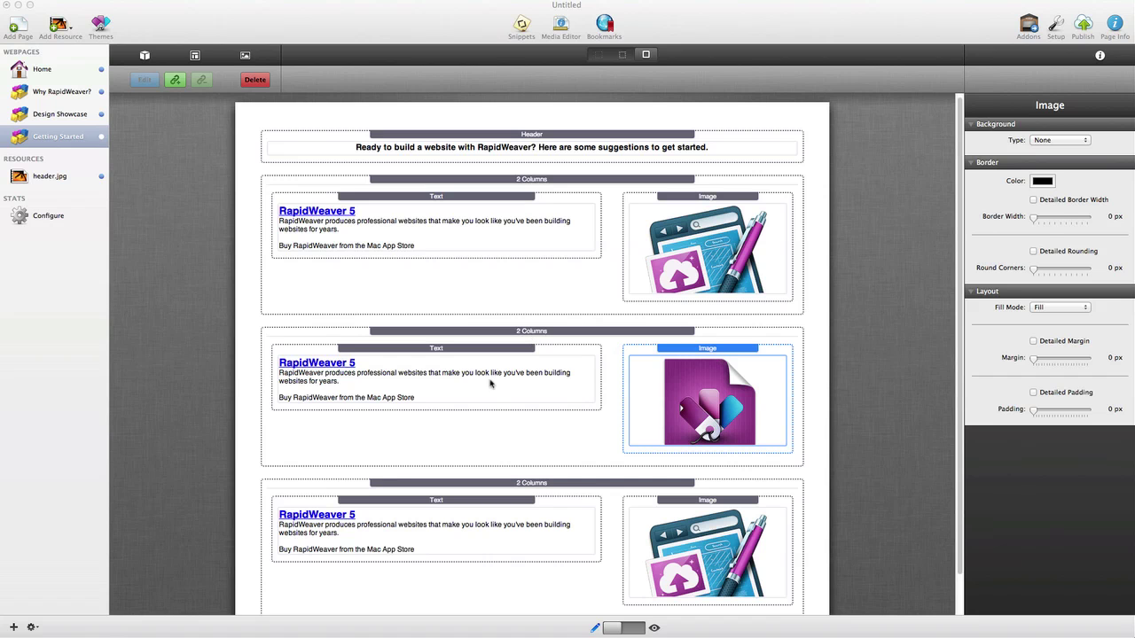
Step: Paste the 3rd-Party Theme heading, description and Browse available themes link into the middle text
double_click(435, 386)
key("super+a")
type("<h2>3rd-Party Theme</h2>3rd-party themes, or templates, offer great flexibility and professional design for your website.  A great website starts with a great theme.  Browse available themes")
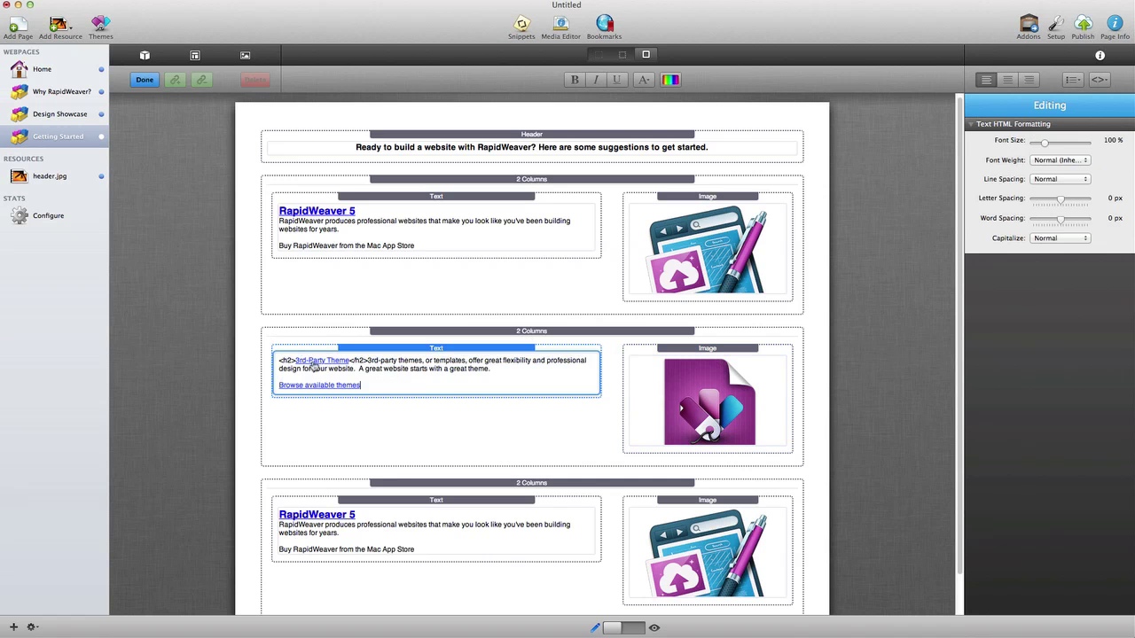
left_click(243, 470)
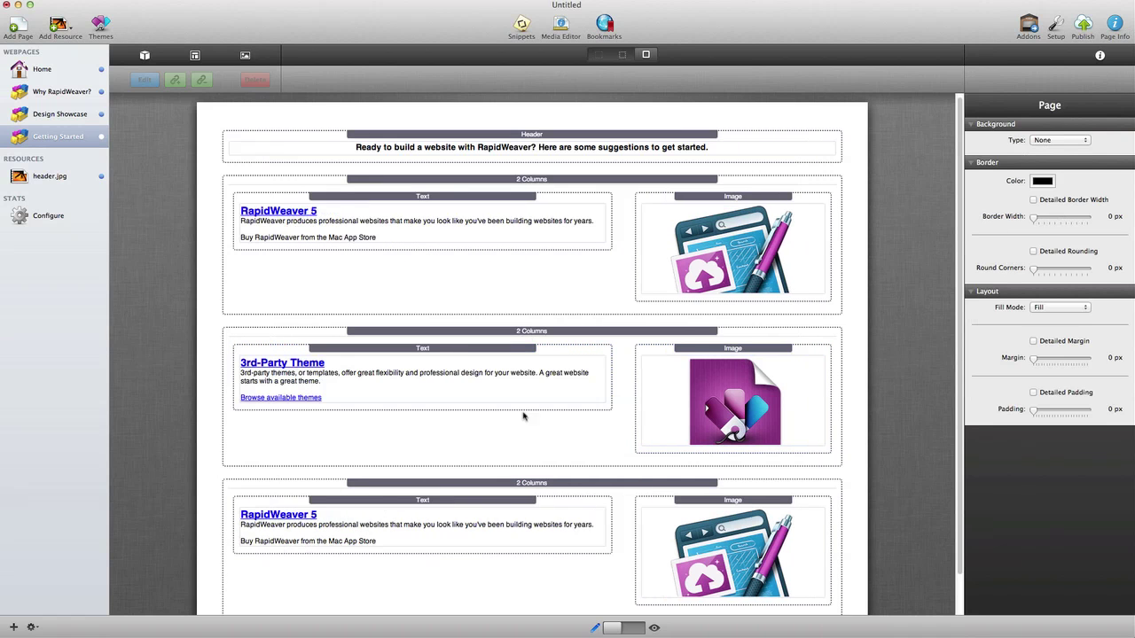
left_click(531, 333)
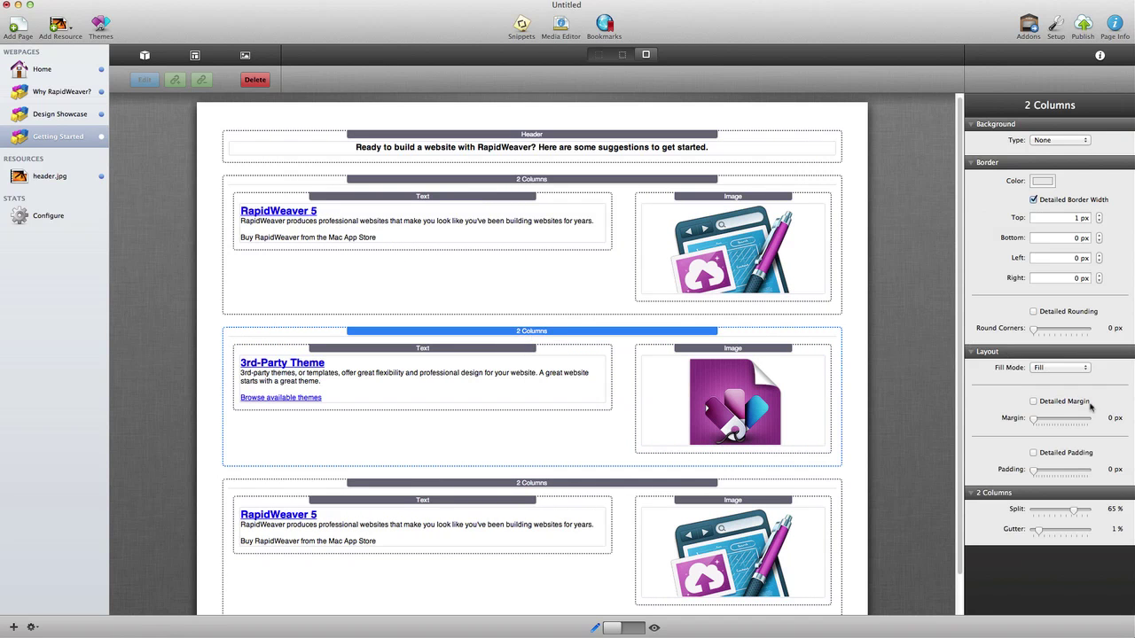
Step: Give the middle two-column section a 45 px top margin
left_click(1033, 401)
left_click(1072, 420)
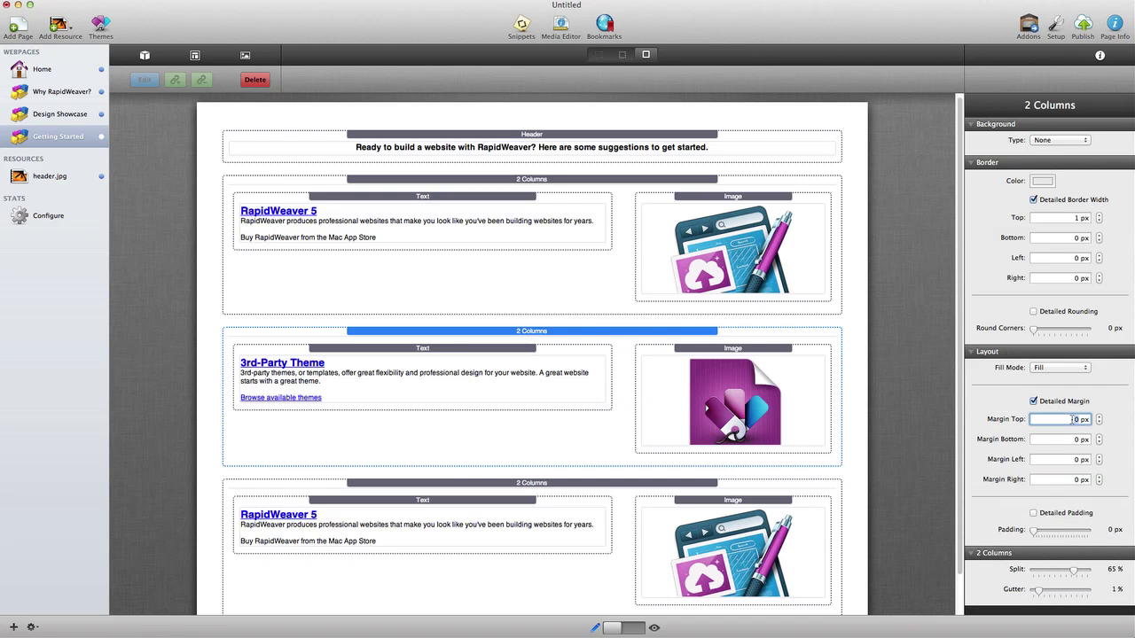
key("Return")
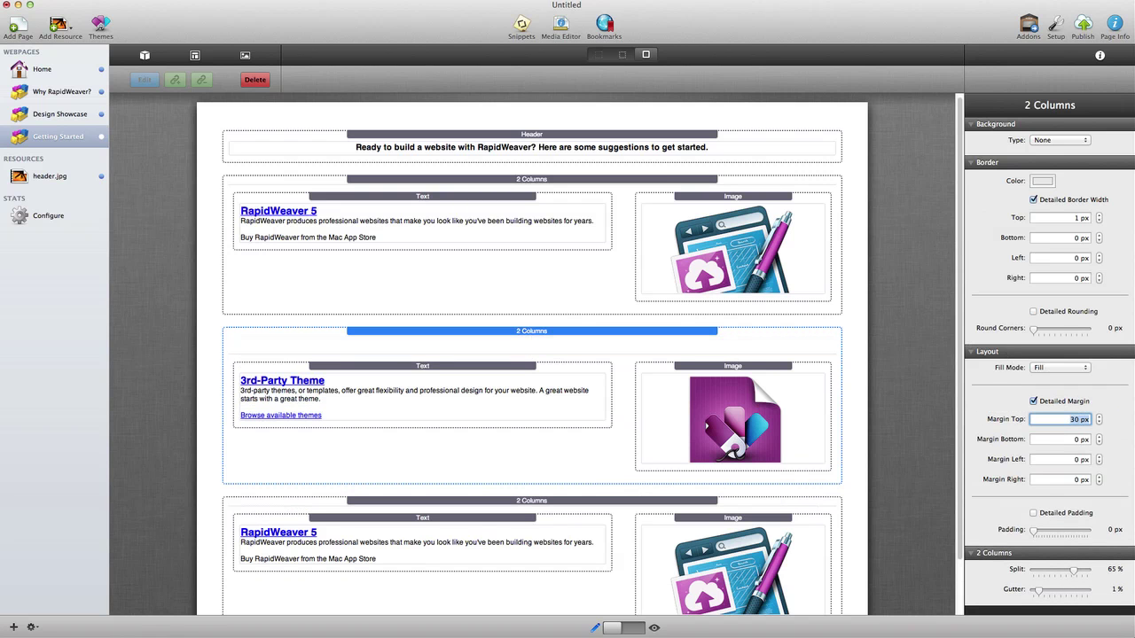
type("15")
key("Return")
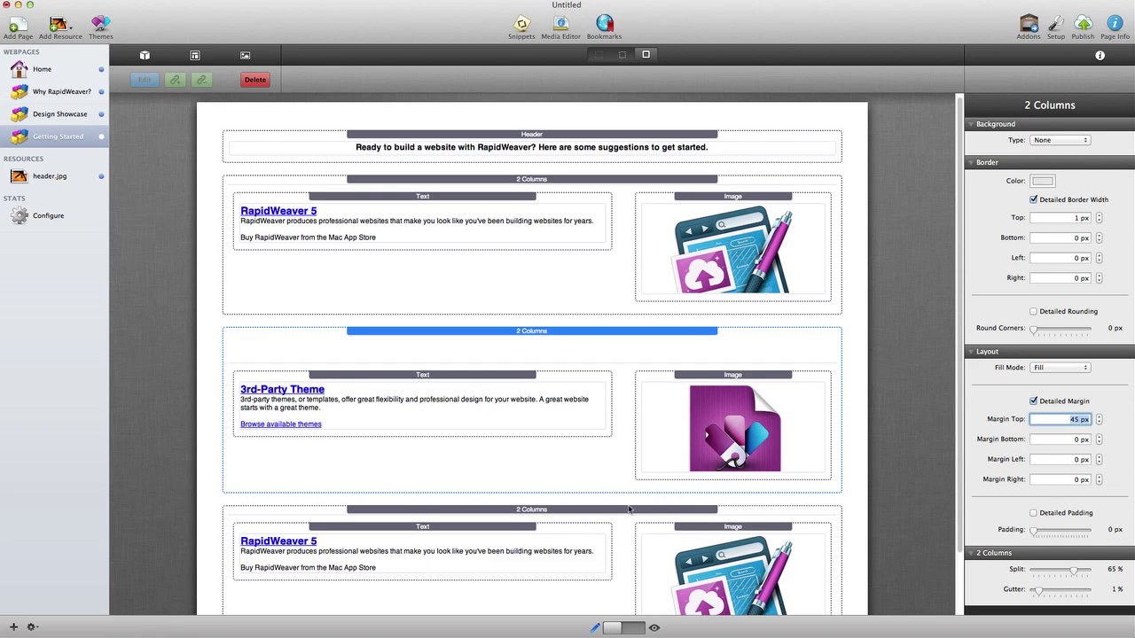
Step: Set 45 px top margins on the third and first sections, then preview the page
left_click(627, 509)
left_click(1062, 404)
left_click(1071, 419)
key("Return")
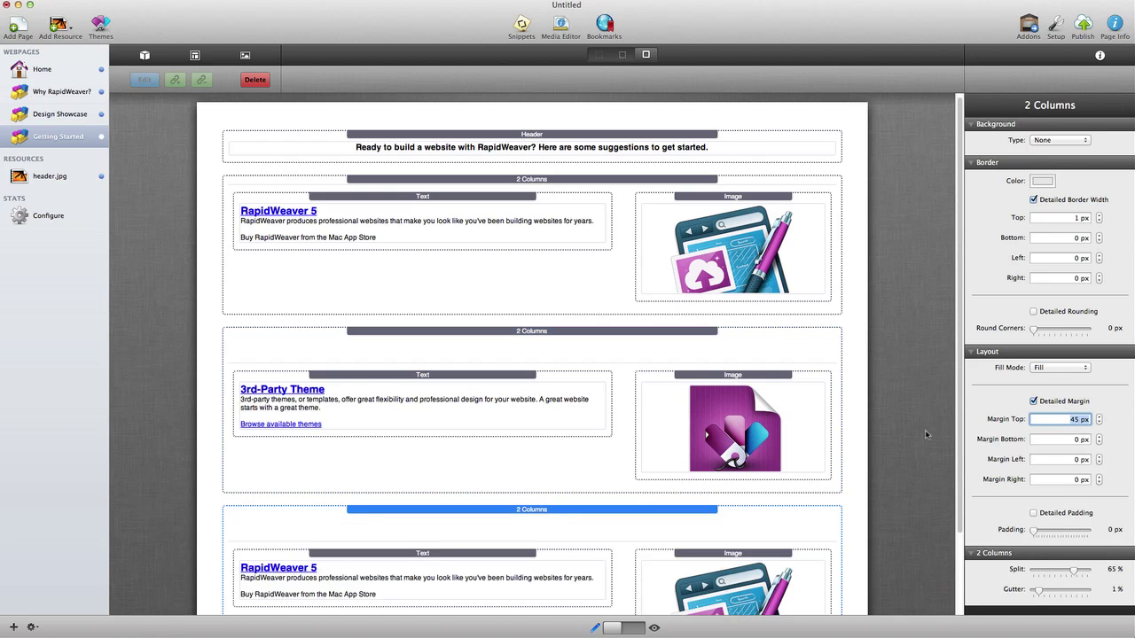
scroll(824, 463, "down", 3)
scroll(764, 409, "up", 3)
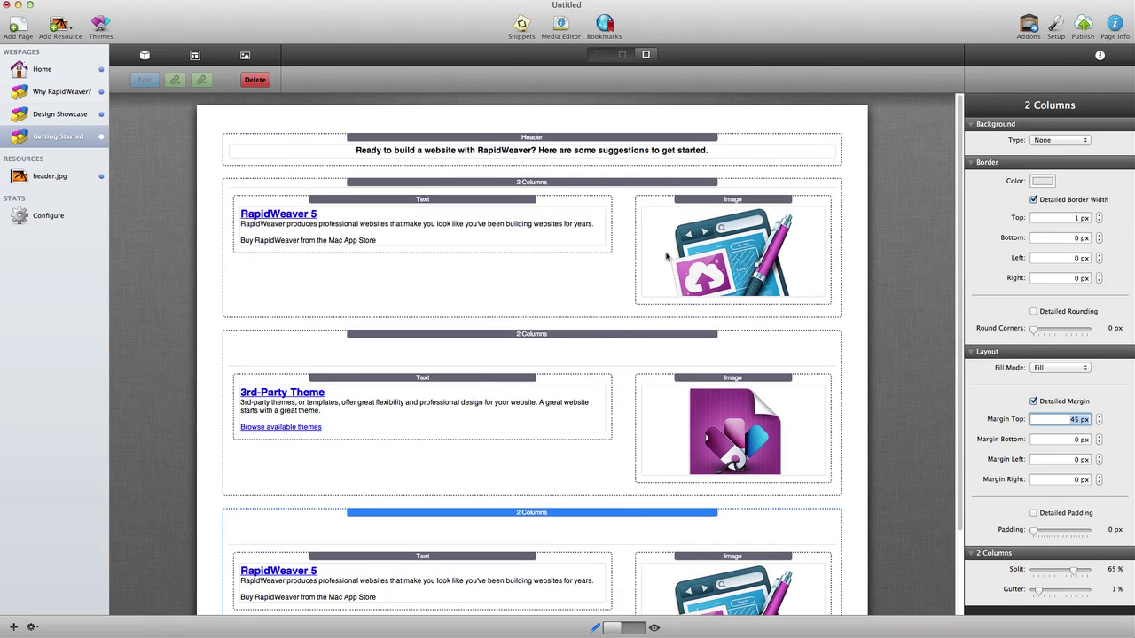
left_click(628, 185)
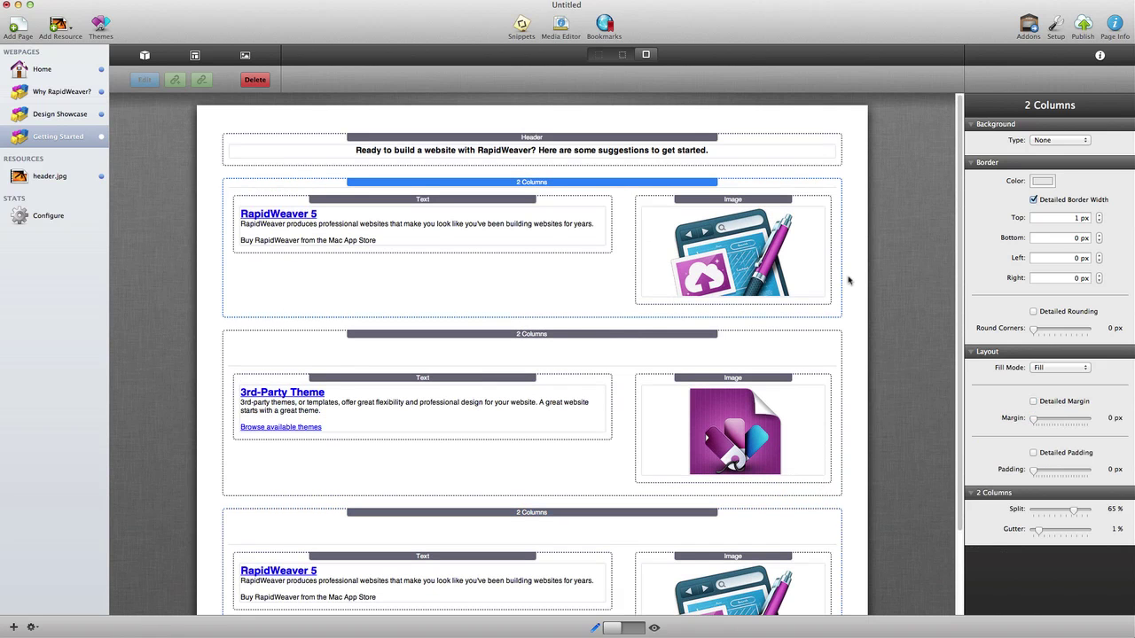
left_click(1073, 418)
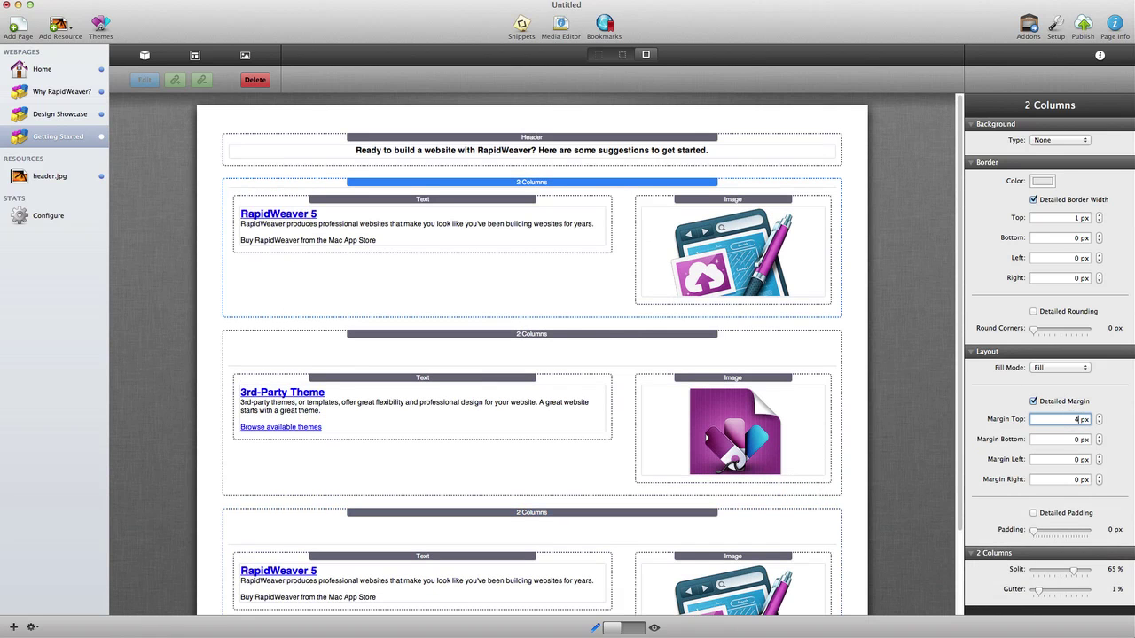
type("45")
left_click(634, 628)
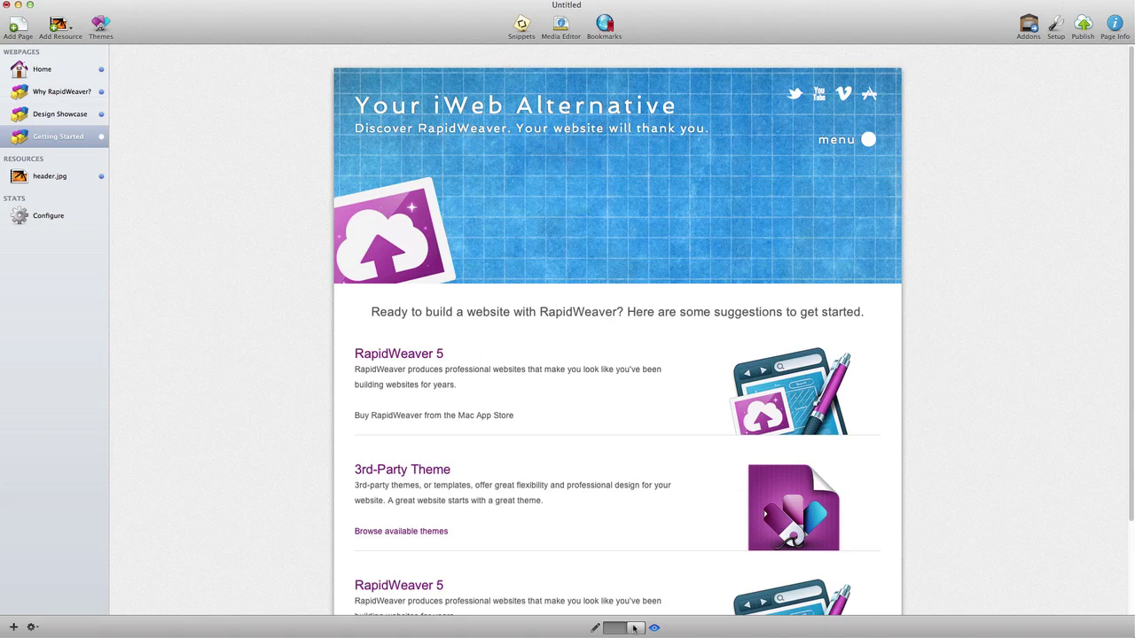
Step: Scroll through the Getting Started preview, then return to edit mode
scroll(696, 377, "down", 3)
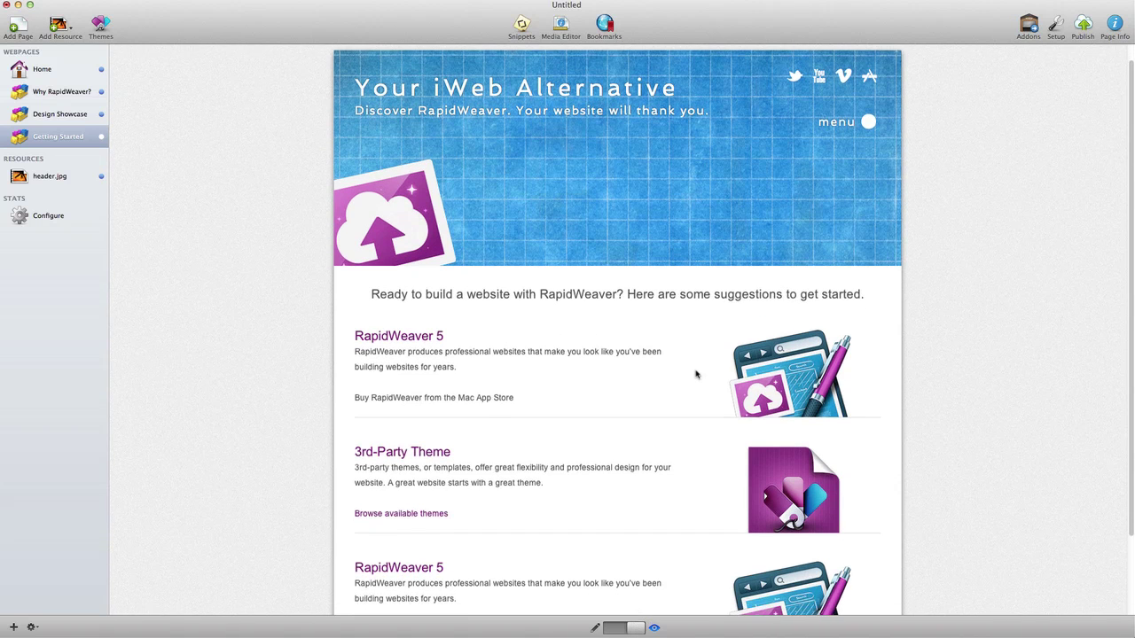
scroll(696, 379, "down", 1)
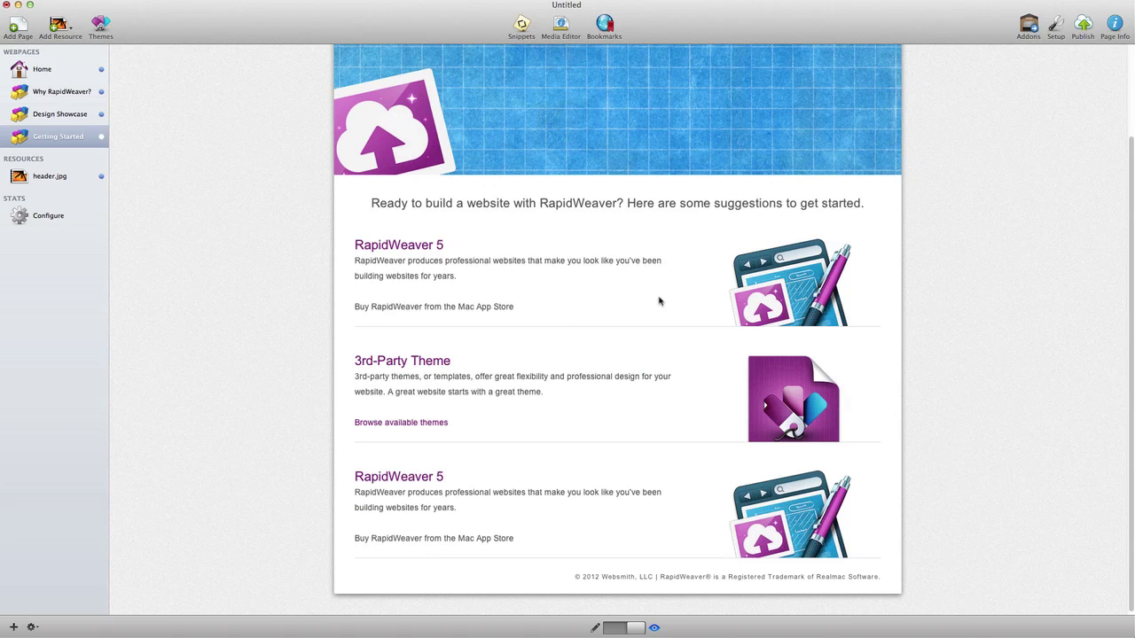
scroll(671, 332, "up", 3)
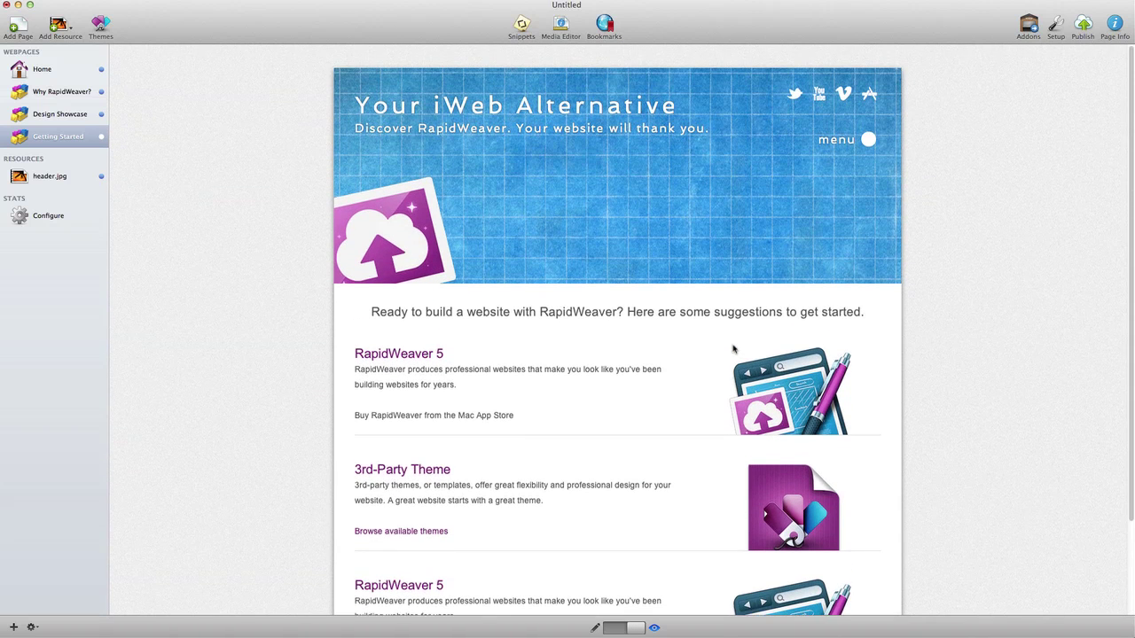
left_click(613, 627)
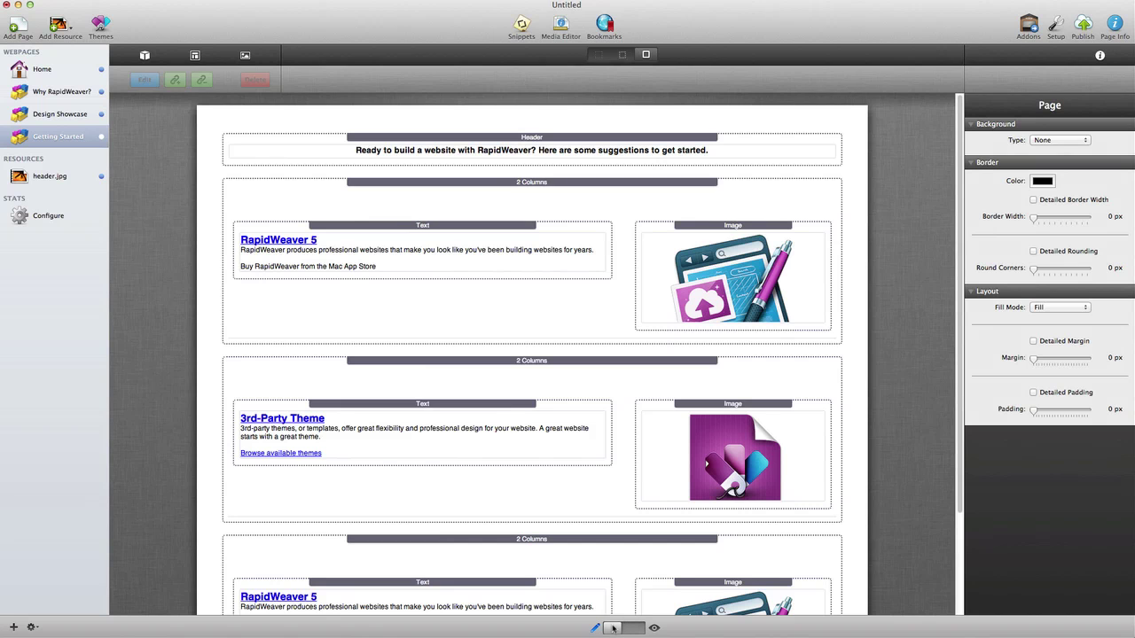
Step: Add a new Stacks page named RapidWeaver Tutorial
left_click(17, 26)
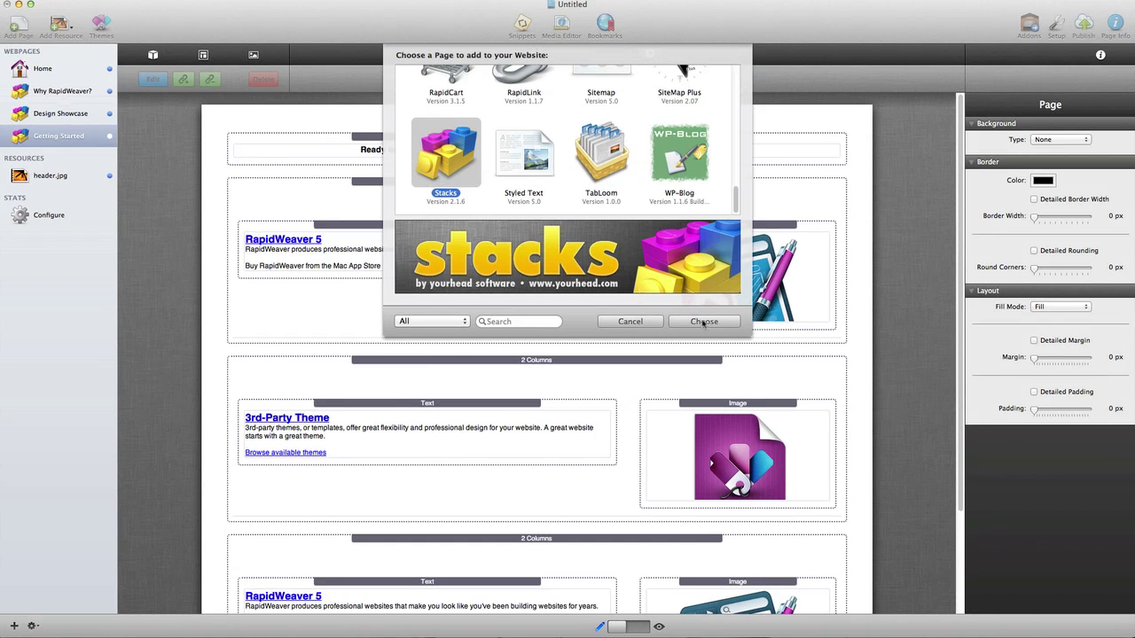
left_click(703, 323)
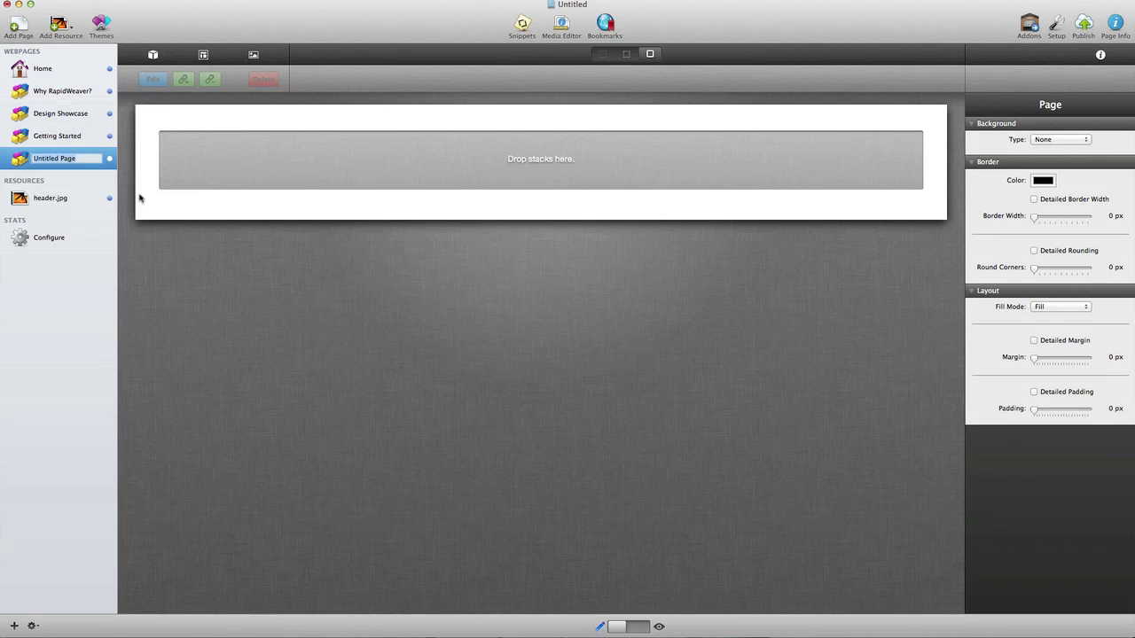
type("RapidWeaver Tutorial")
key("Return")
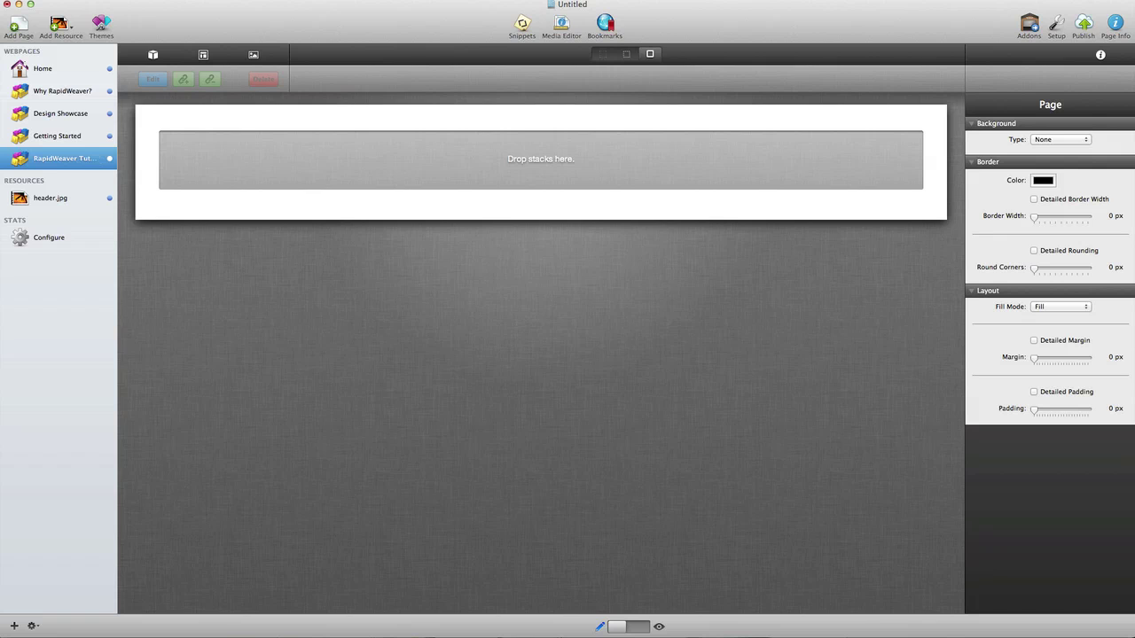
left_click(153, 54)
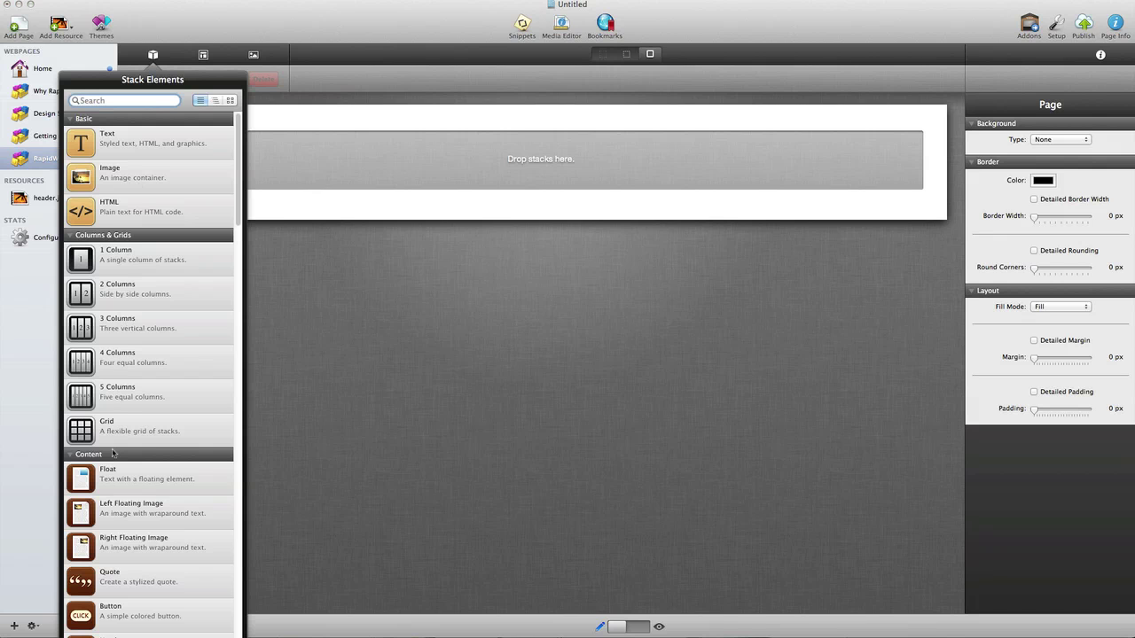
Step: Add a Header and a 2 Columns section split at about 29%, with the Classroom logo on the left
scroll(119, 395, "down", 1)
left_click_drag(106, 628, 399, 152)
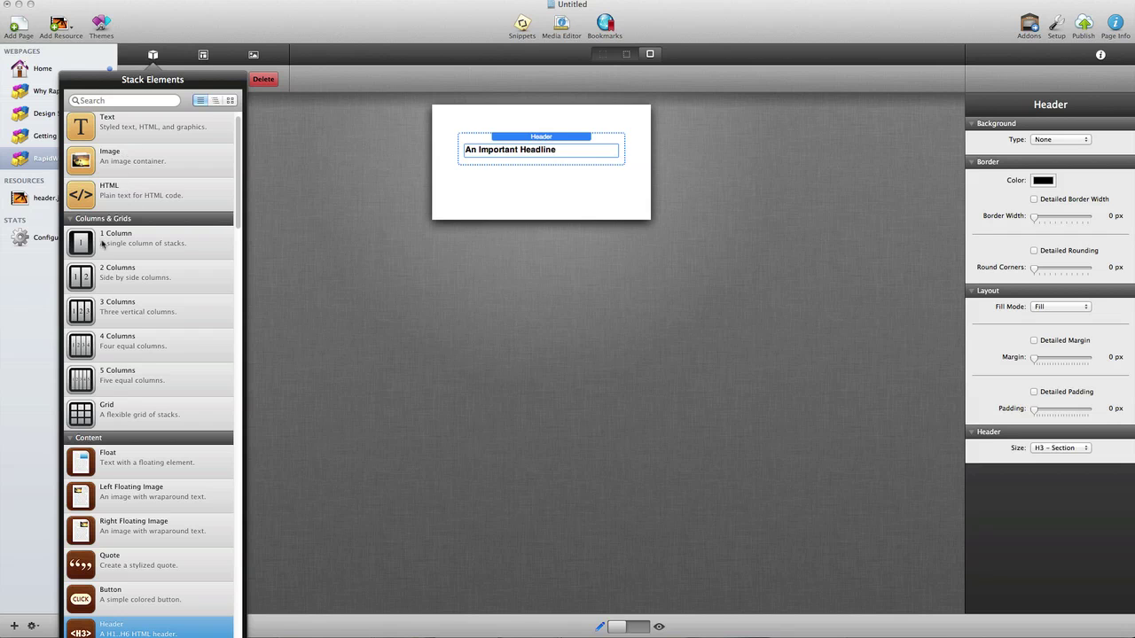
left_click(86, 278)
left_click_drag(86, 278, 462, 181)
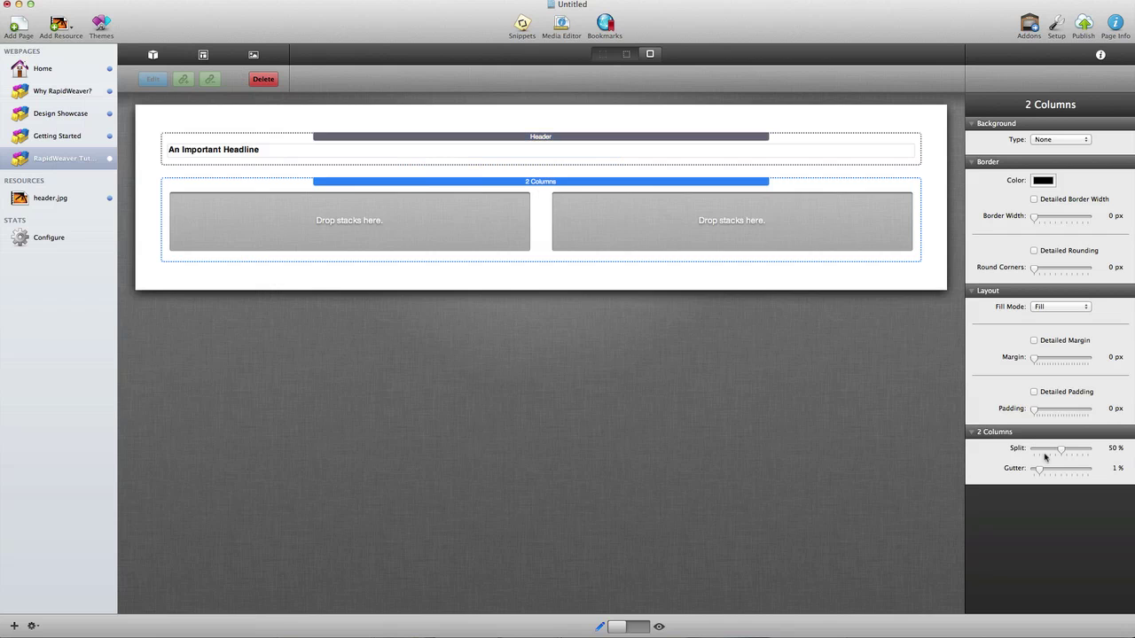
left_click_drag(1048, 452, 1041, 452)
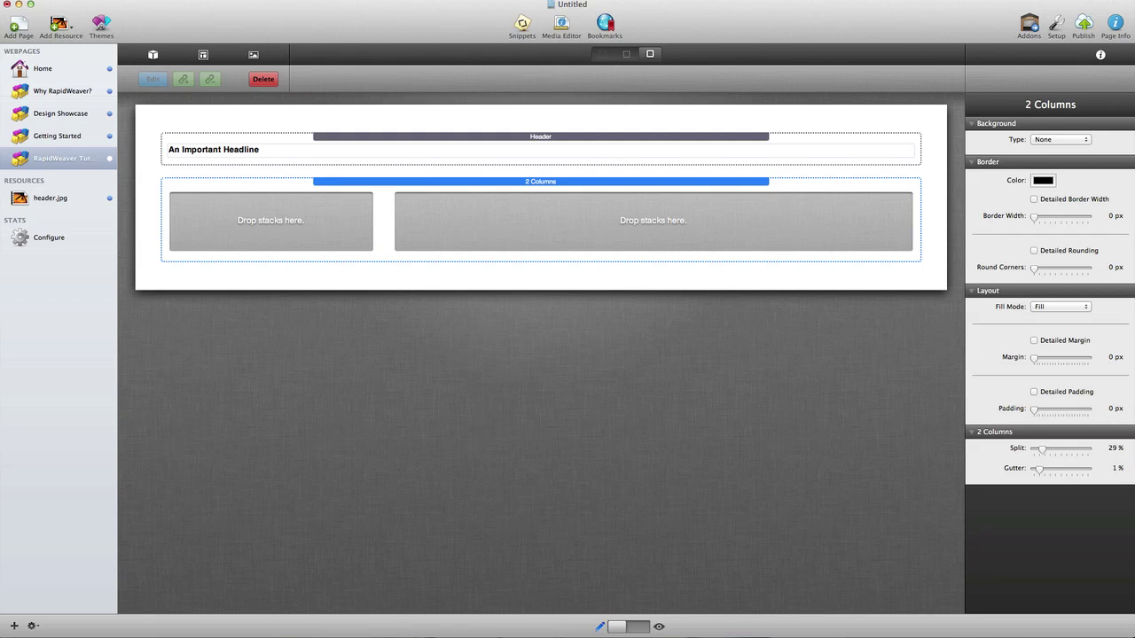
left_click_drag(759, 347, 266, 212)
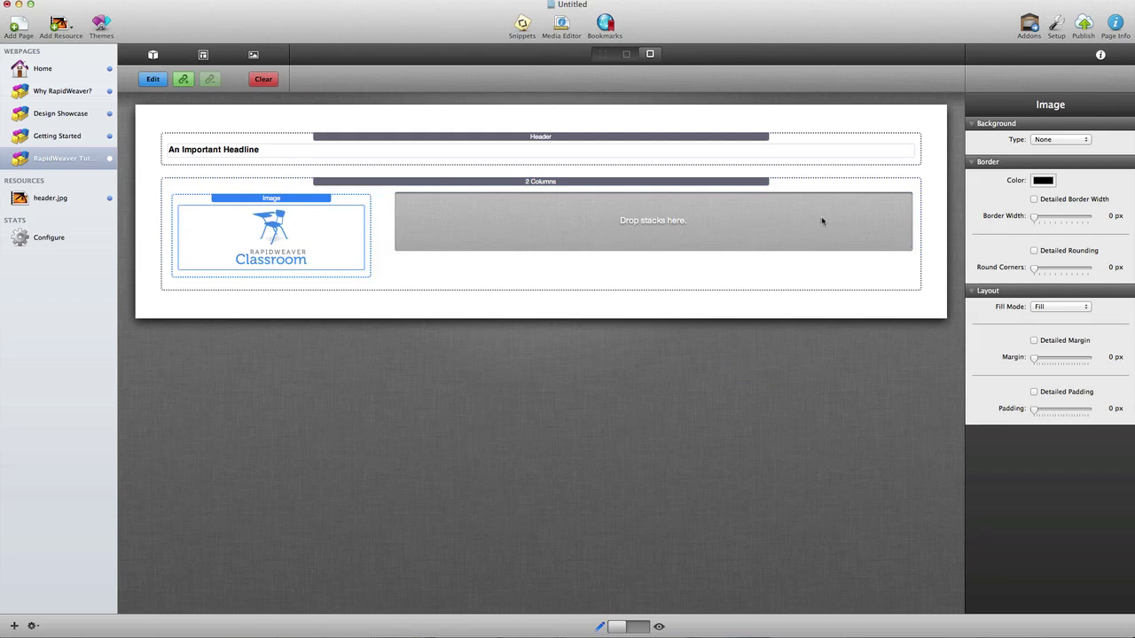
Step: Add a Text stack to the right column and paste the Classroom description over its placeholder
left_click(152, 55)
left_click_drag(133, 126, 609, 226)
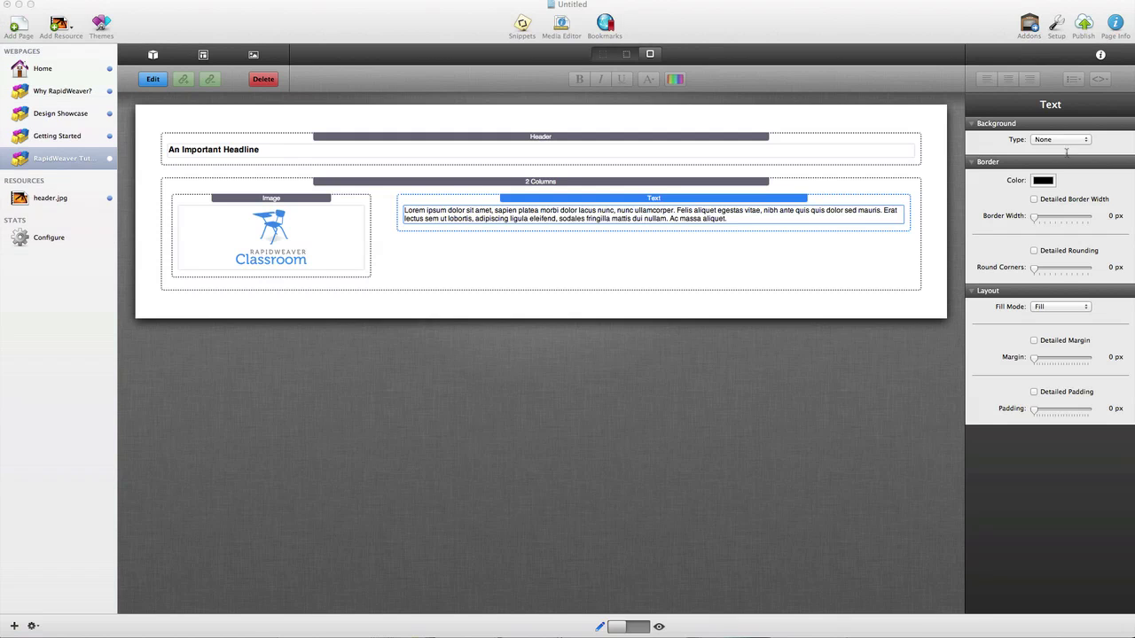
double_click(750, 210)
key("super+a")
type("RapidWeaver Classroom is dedicated to providing the most thorough and detailed RapidWeaver training available.  We've trained thousands of RapidWeaver users since 2008, and currently offer over 350 unique tutorials that cover a variety of topics.  Learn more...")
Step: Give the two-column section a white border, 1 px on top and bottom
left_click(465, 166)
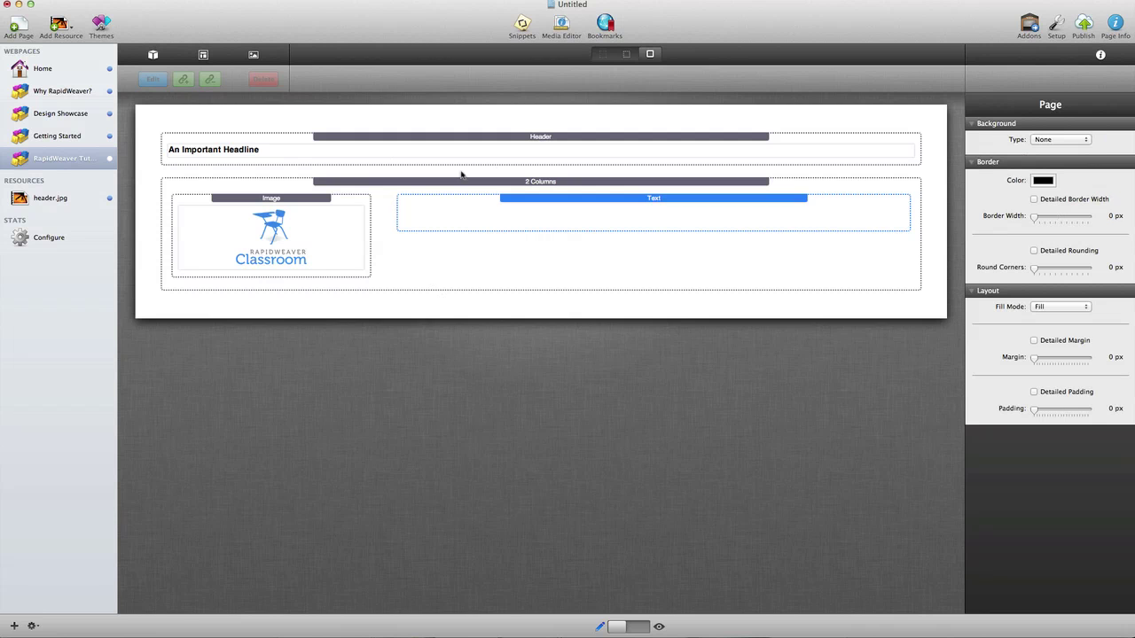
left_click(470, 185)
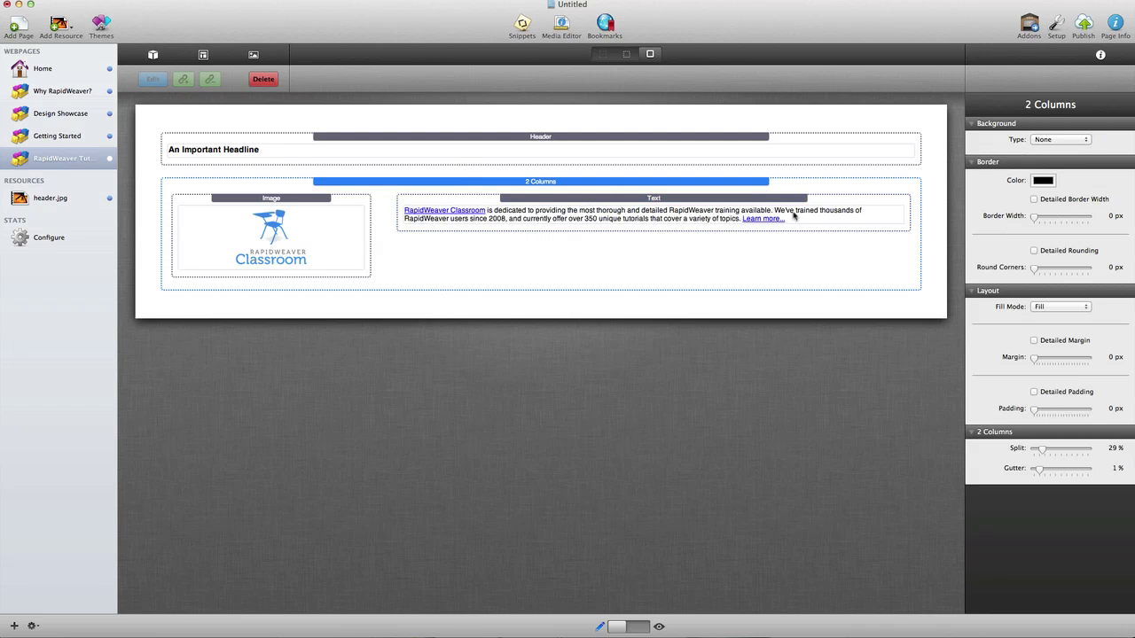
left_click(1042, 180)
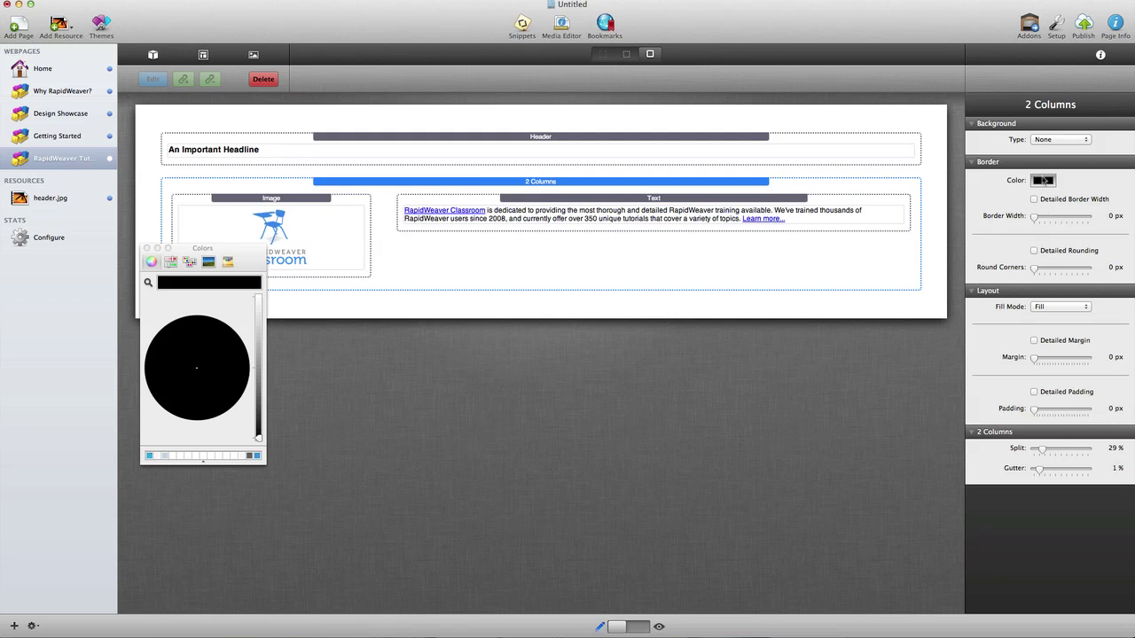
left_click(259, 312)
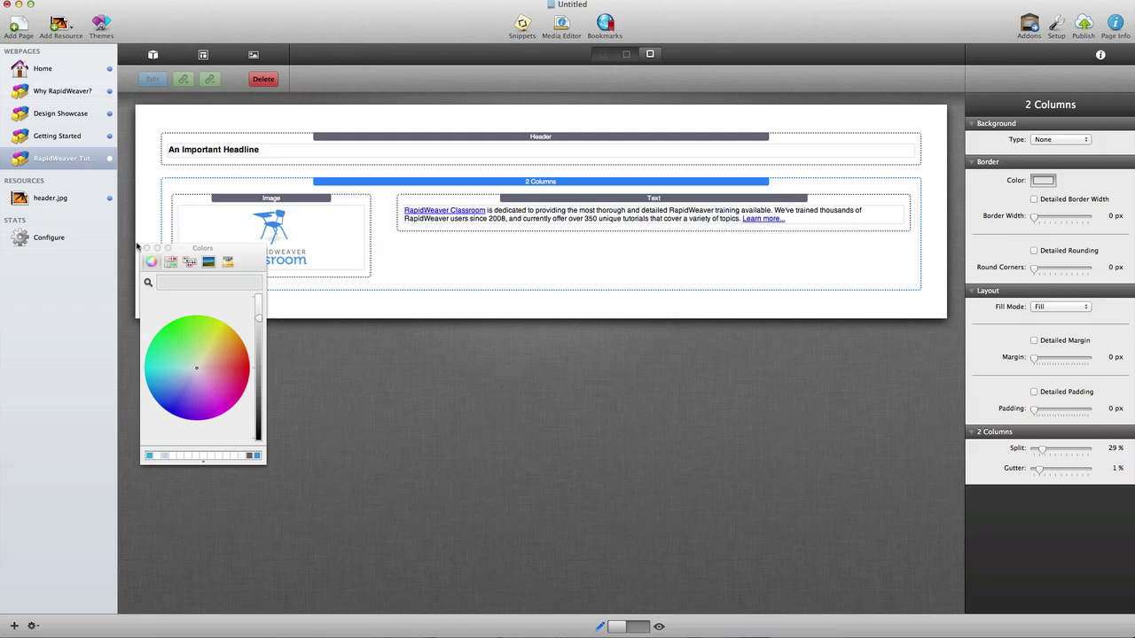
left_click(148, 249)
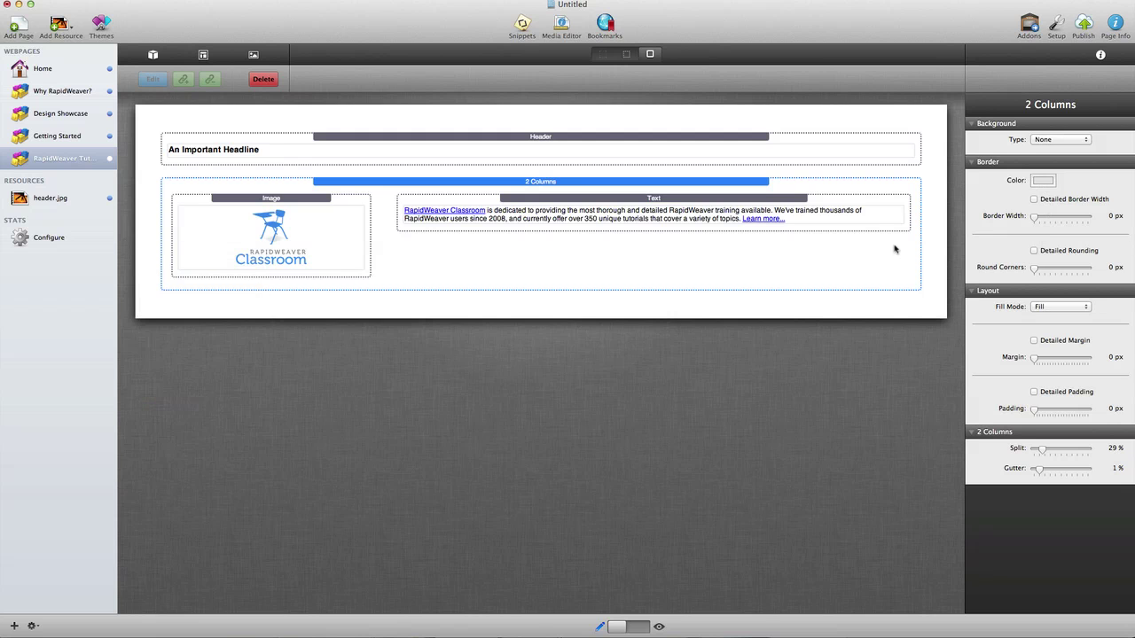
left_click(1063, 217)
type("1")
key("Tab")
type("1")
key("Return")
left_click(745, 181)
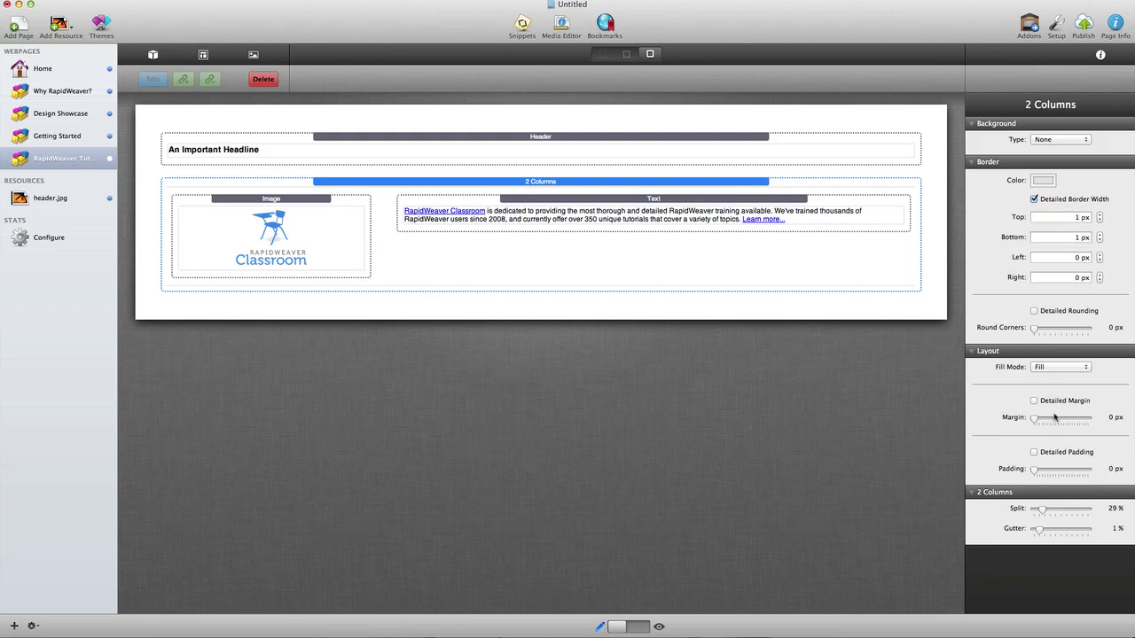
Step: Set the section's detailed padding to 20 px top and 20 px bottom
left_click(1057, 452)
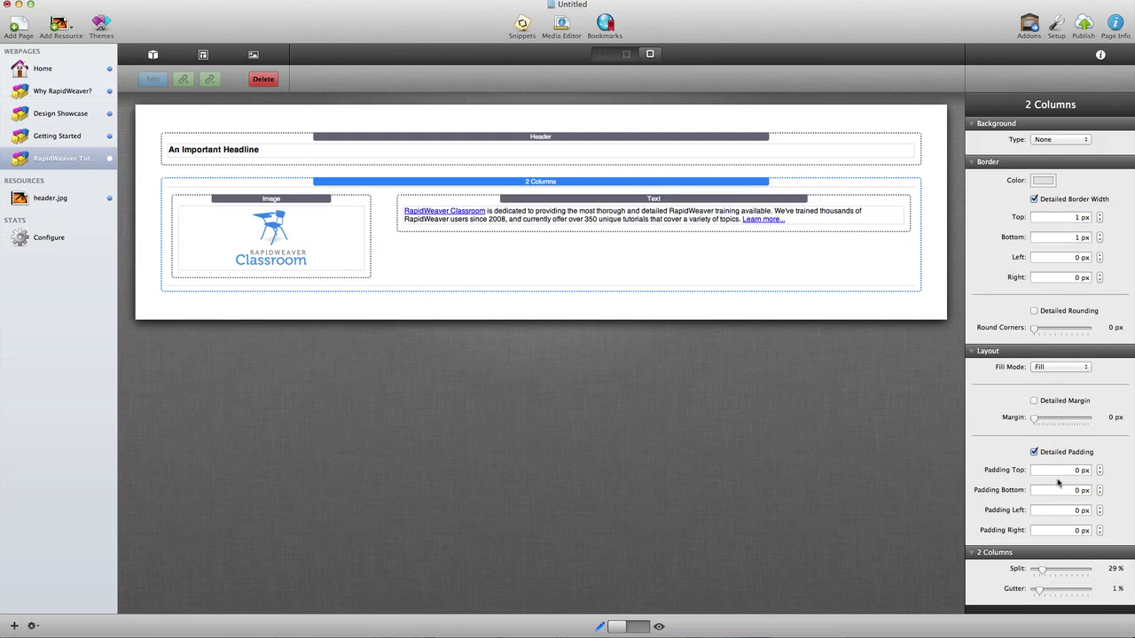
left_click(1062, 469)
type("20")
key("Tab")
type("20")
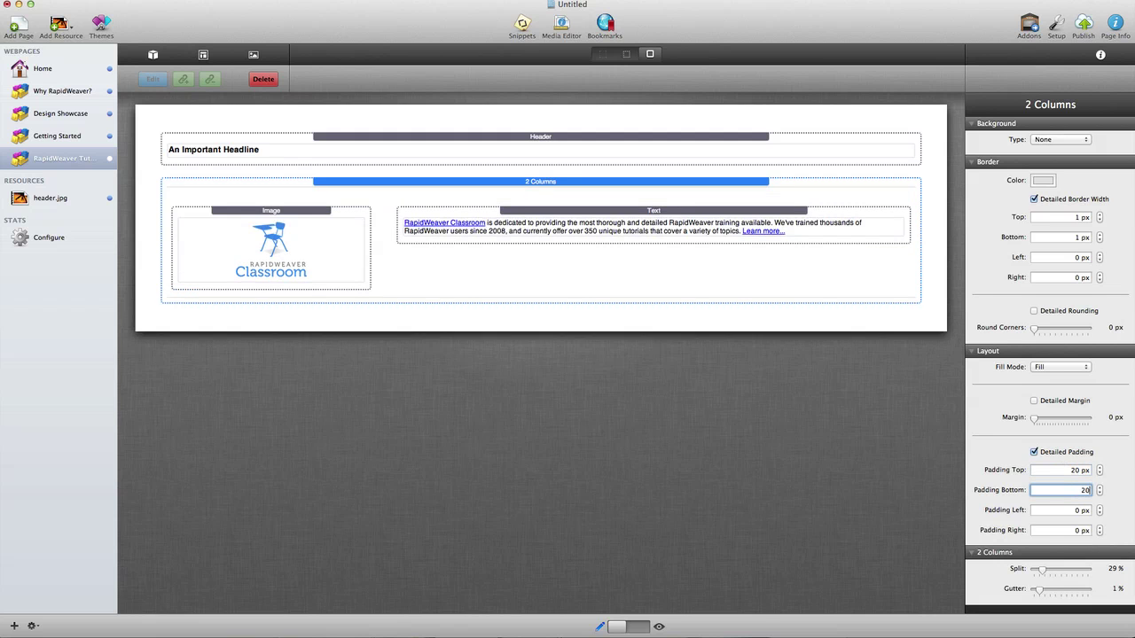
key("Return")
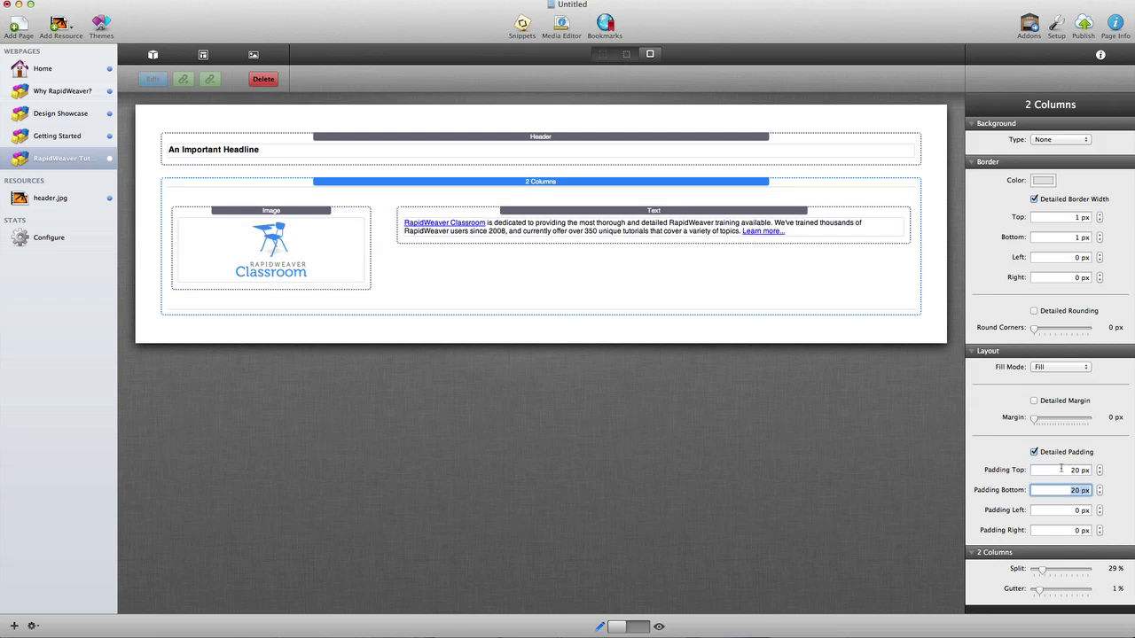
Step: Add a 3 Columns section below, with a Lightbox in column one using the clock image launcher
left_click(152, 55)
left_click_drag(86, 312, 394, 338)
left_click(95, 100)
type("lightb")
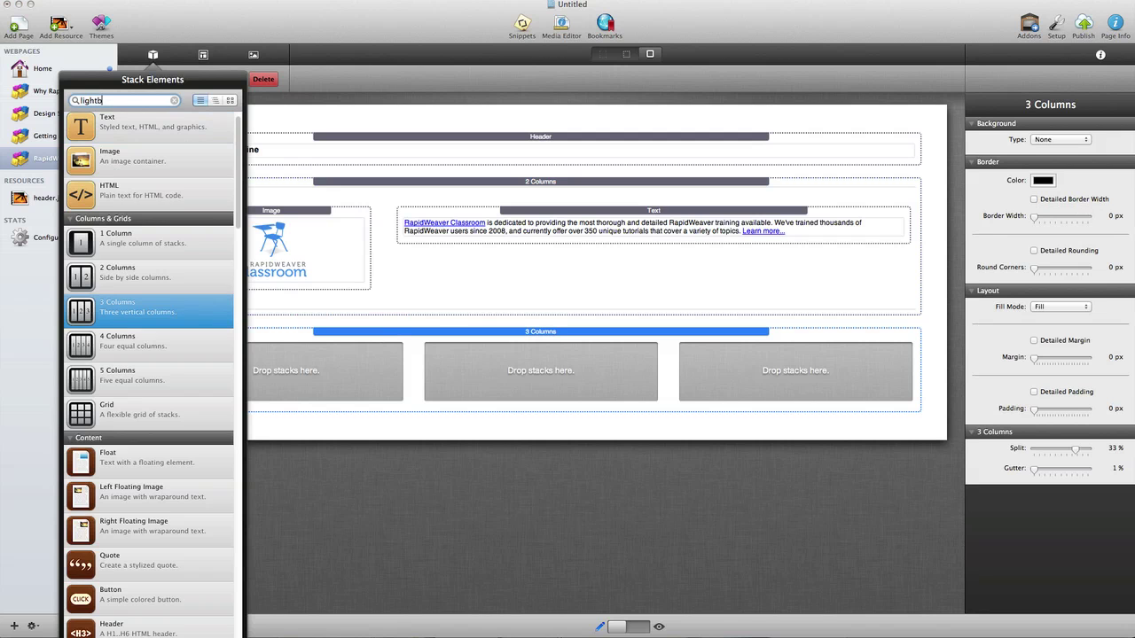
type("o")
left_click_drag(100, 264, 337, 369)
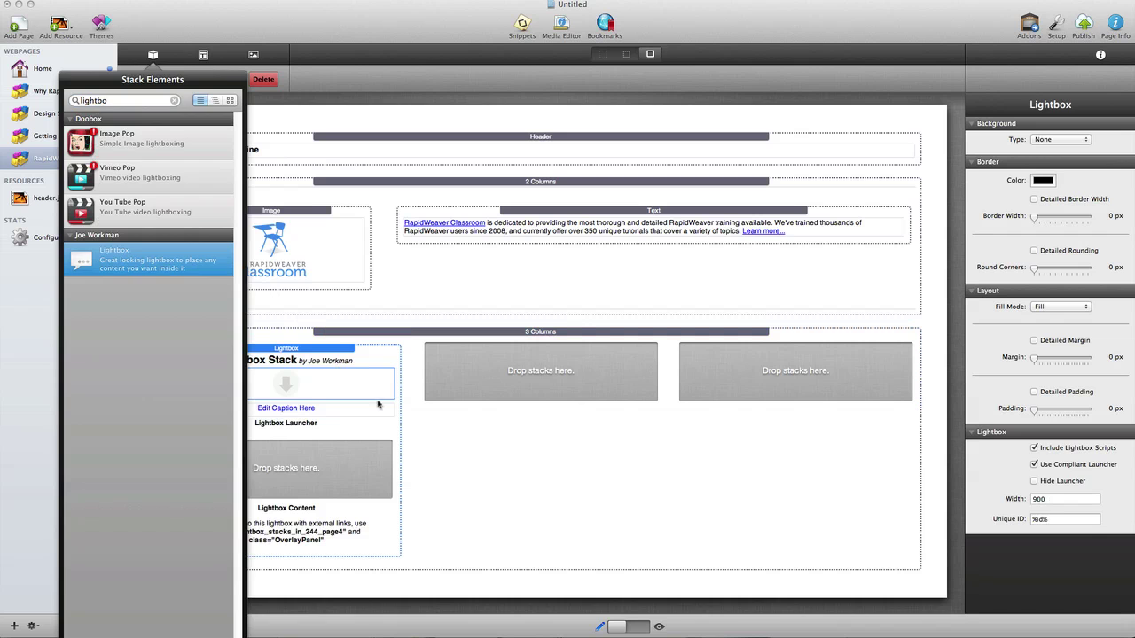
left_click(480, 588)
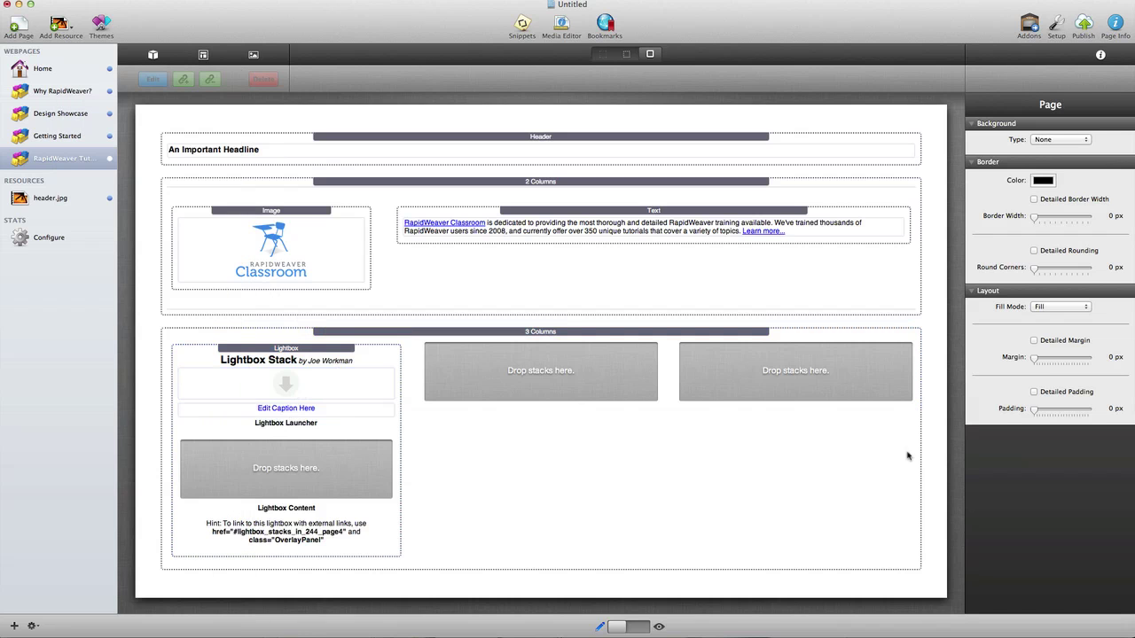
left_click_drag(1134, 427, 292, 385)
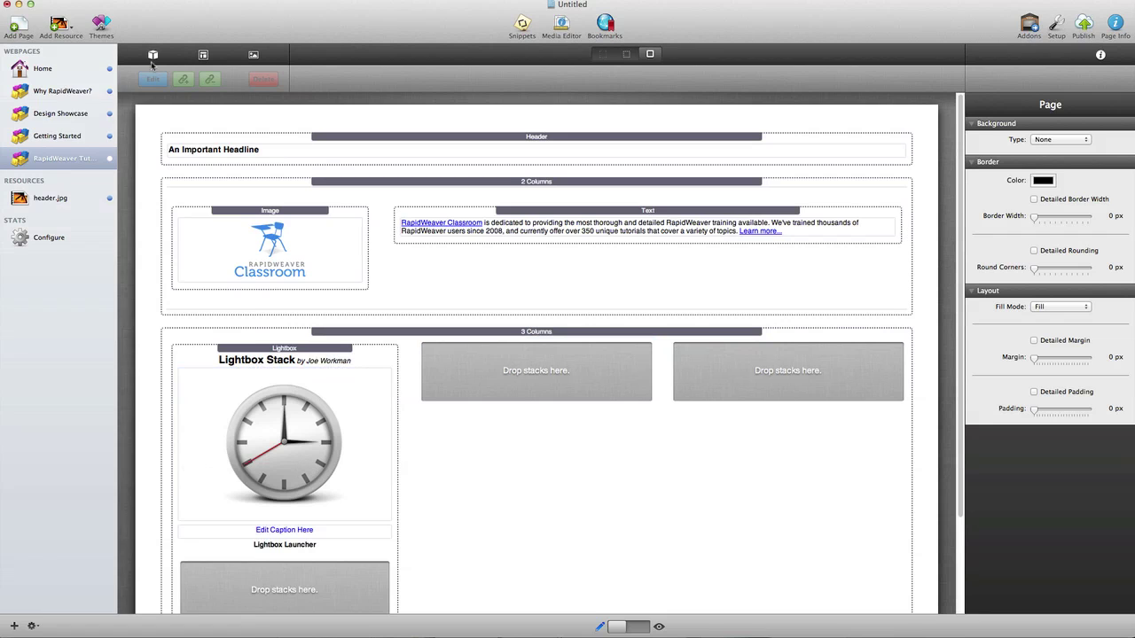
Step: Find 'youtube' in Stack Elements and drop a YouTube HTML5 stack into the Lightbox content
left_click(153, 55)
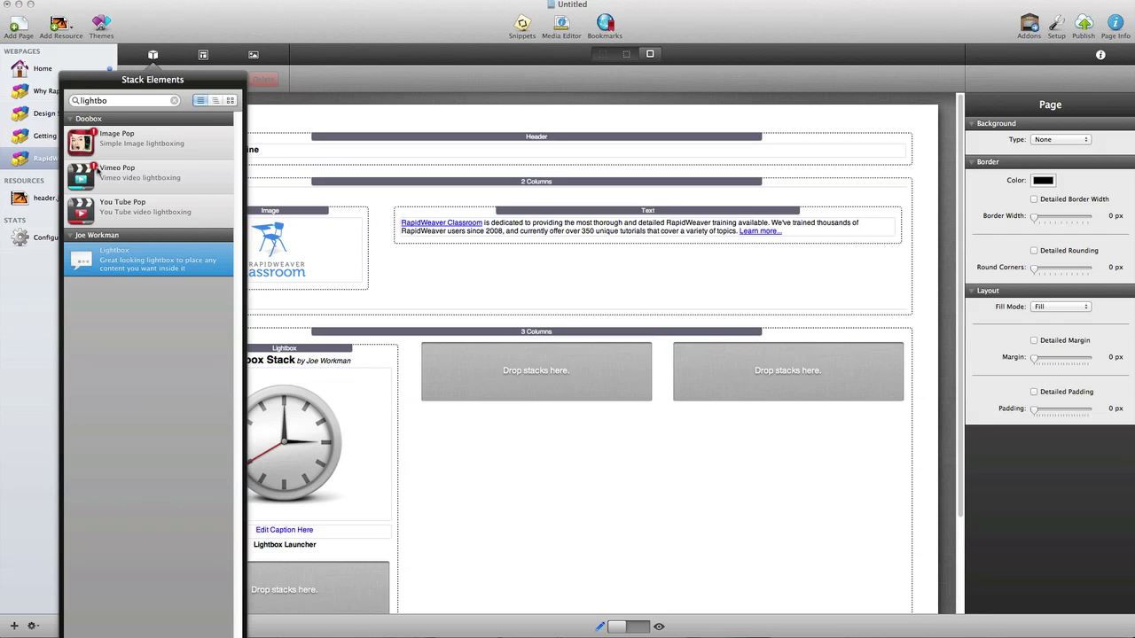
double_click(108, 101)
type("youtub")
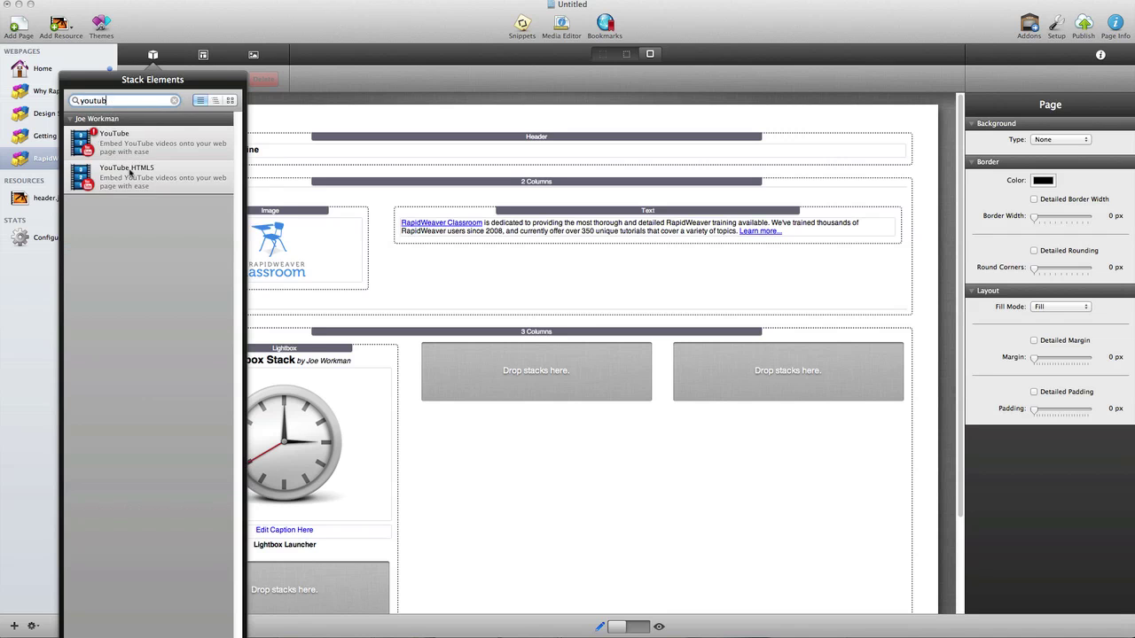
left_click_drag(126, 173, 334, 572)
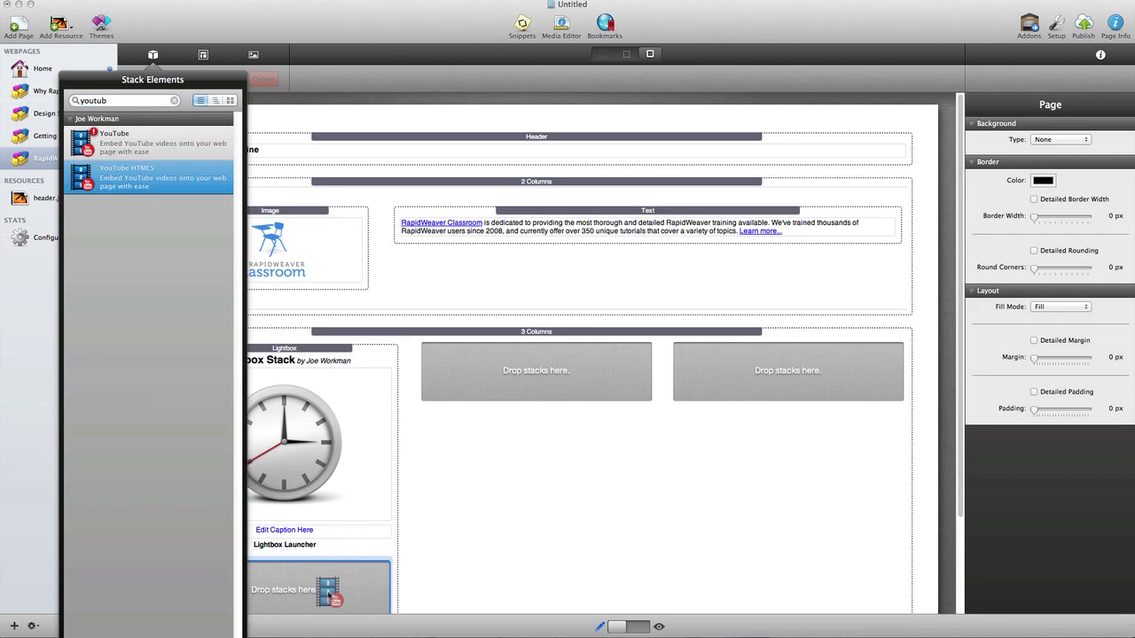
left_click(332, 571)
scroll(332, 572, "down", 3)
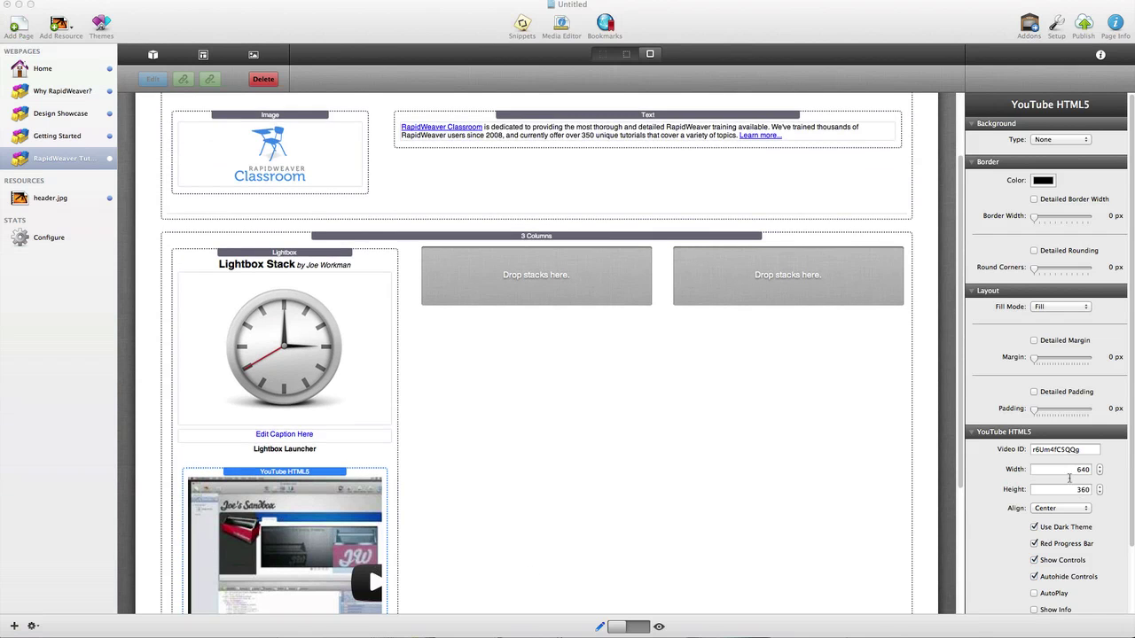
Step: Set the video ID to oaRx3FLFiwg and uncheck Use Dark Theme
double_click(1068, 451)
type("oaRx3FLFiwg")
key("Return")
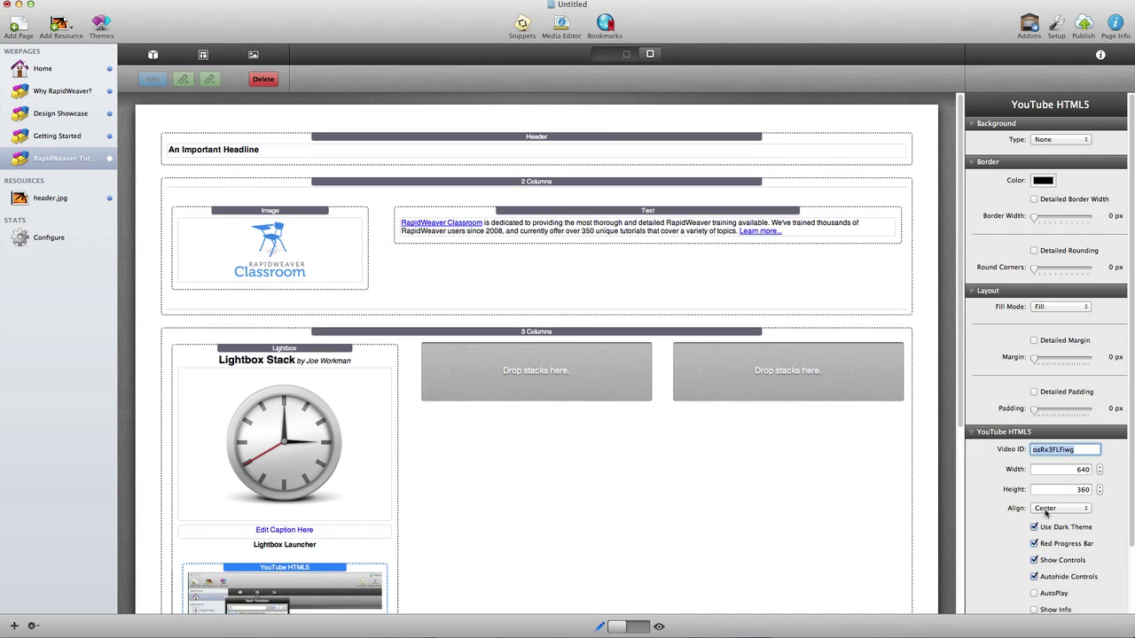
left_click(1033, 527)
scroll(1007, 560, "down", 3)
scroll(1007, 560, "up", 3)
Step: Caption the clock launcher '15-minute Website'
double_click(320, 528)
left_click_drag(320, 528, 119, 526)
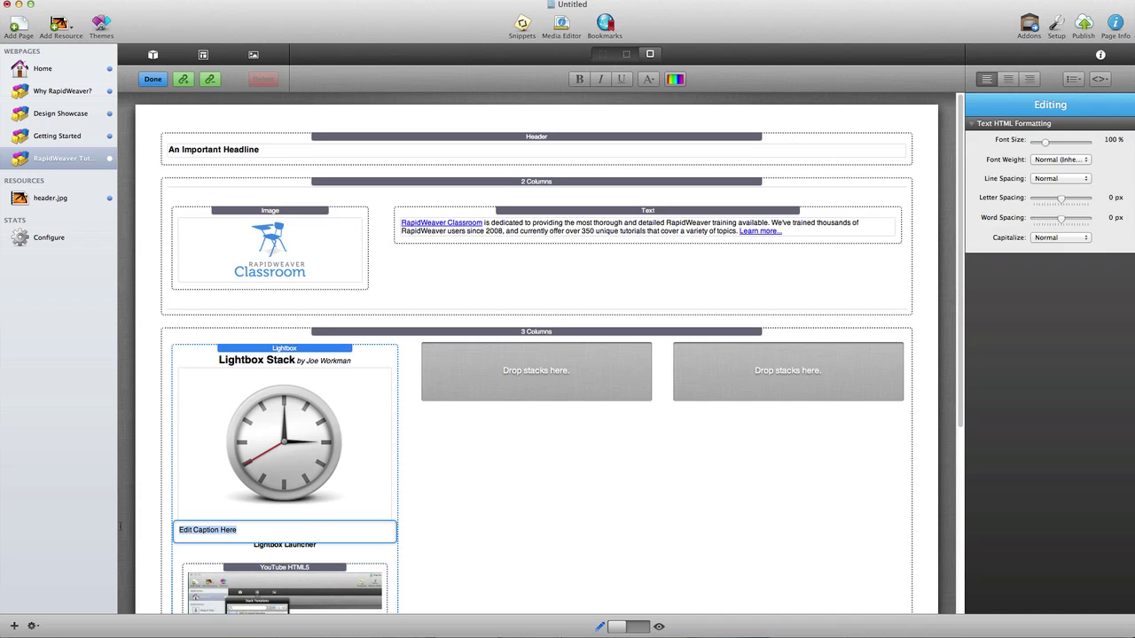
type("15-minute Website")
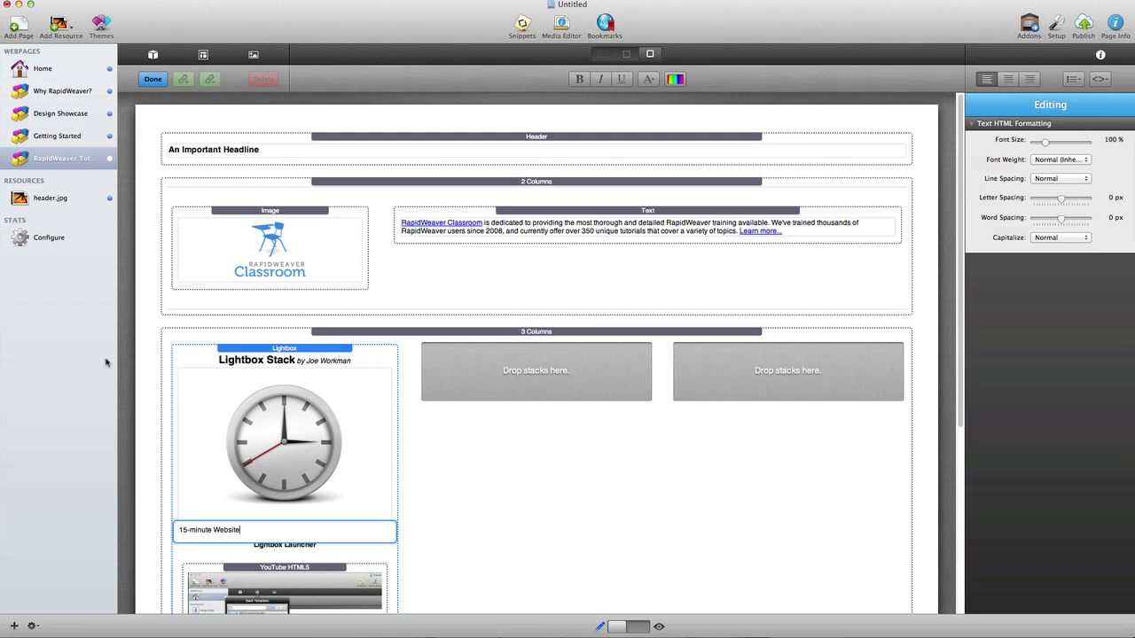
left_click(143, 341)
Step: Copy the lightbox into the other columns and switch the page to preview
left_click_drag(263, 348, 762, 372)
left_click(173, 326)
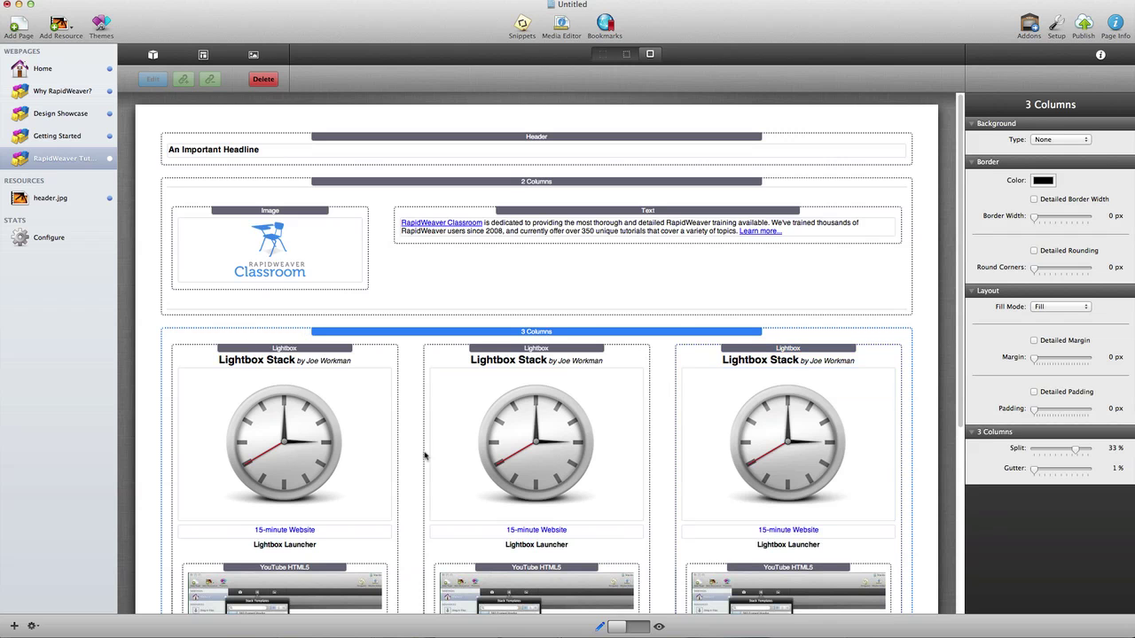
left_click(641, 626)
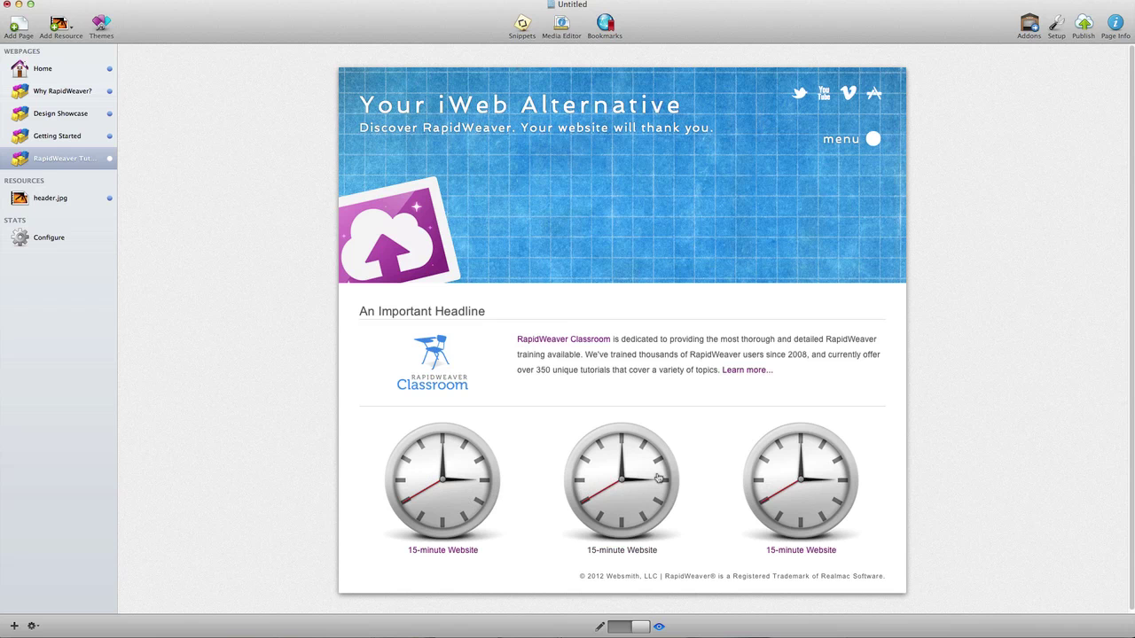
Step: Open the first clock's video lightbox in preview, then close it again
left_click(446, 468)
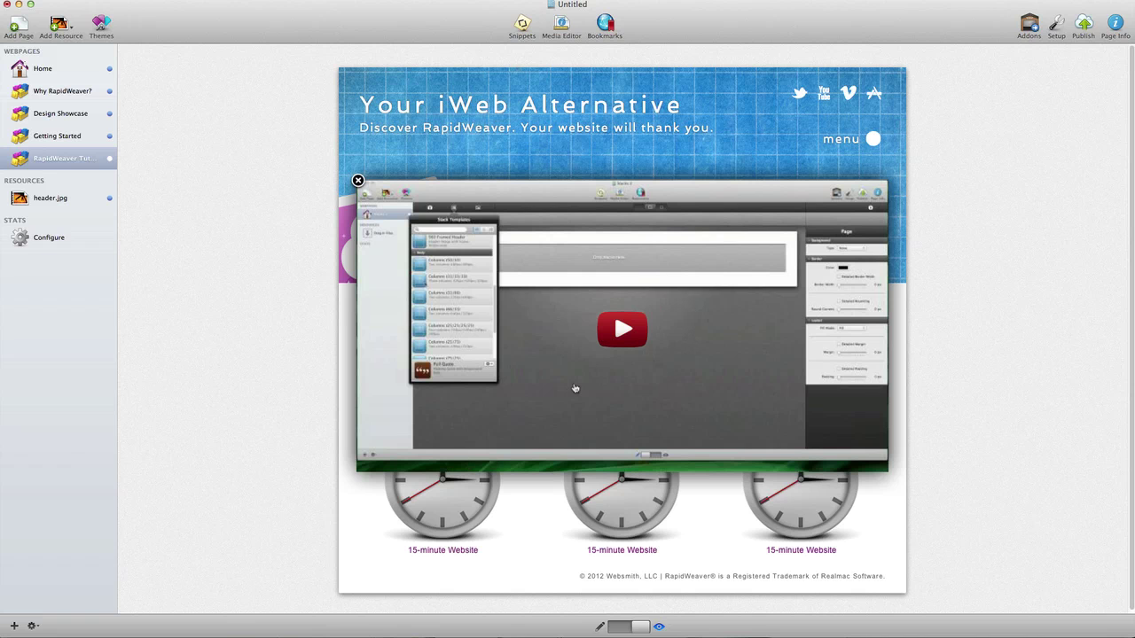
left_click(358, 181)
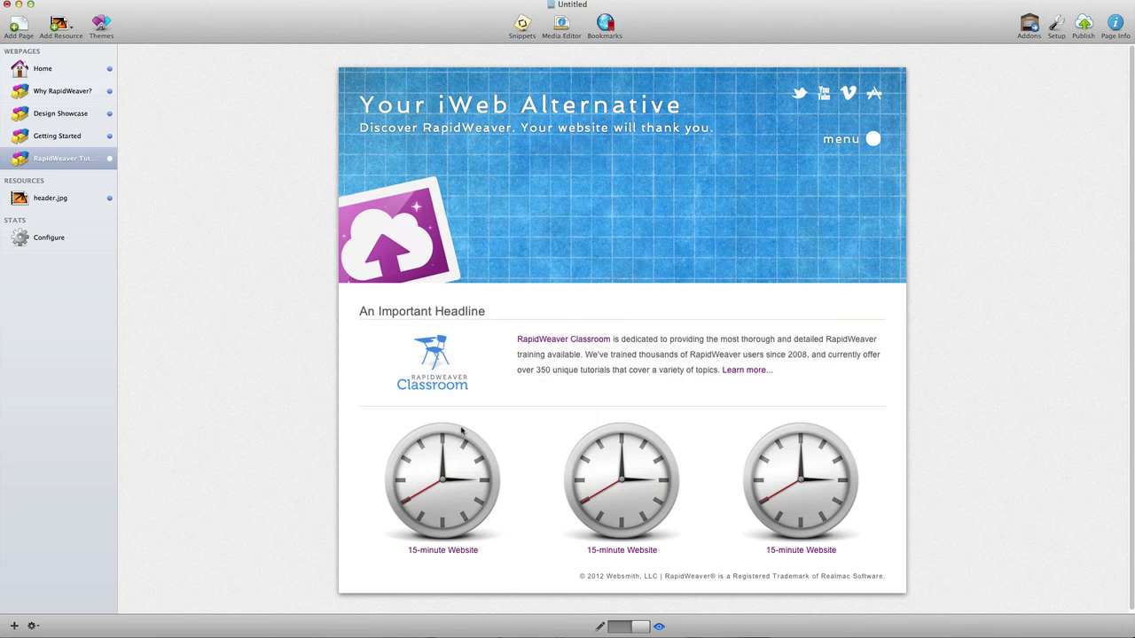
Step: Switch back to edit mode, scroll to the page top, and open the add-page chooser
left_click(617, 628)
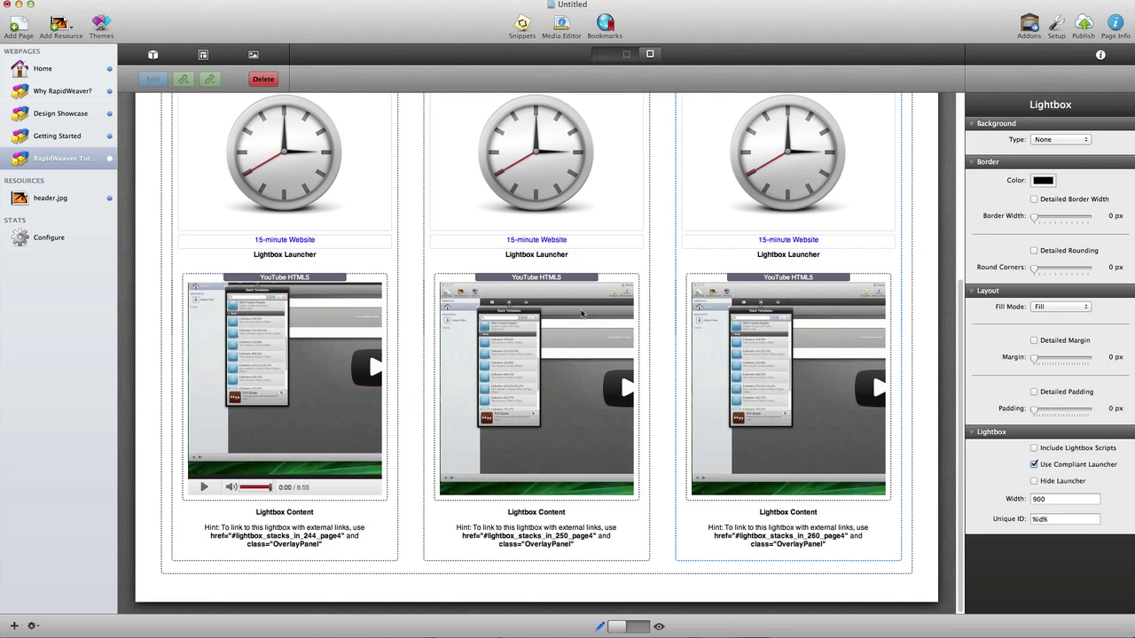
scroll(580, 312, "up", 2)
scroll(580, 312, "up", 1)
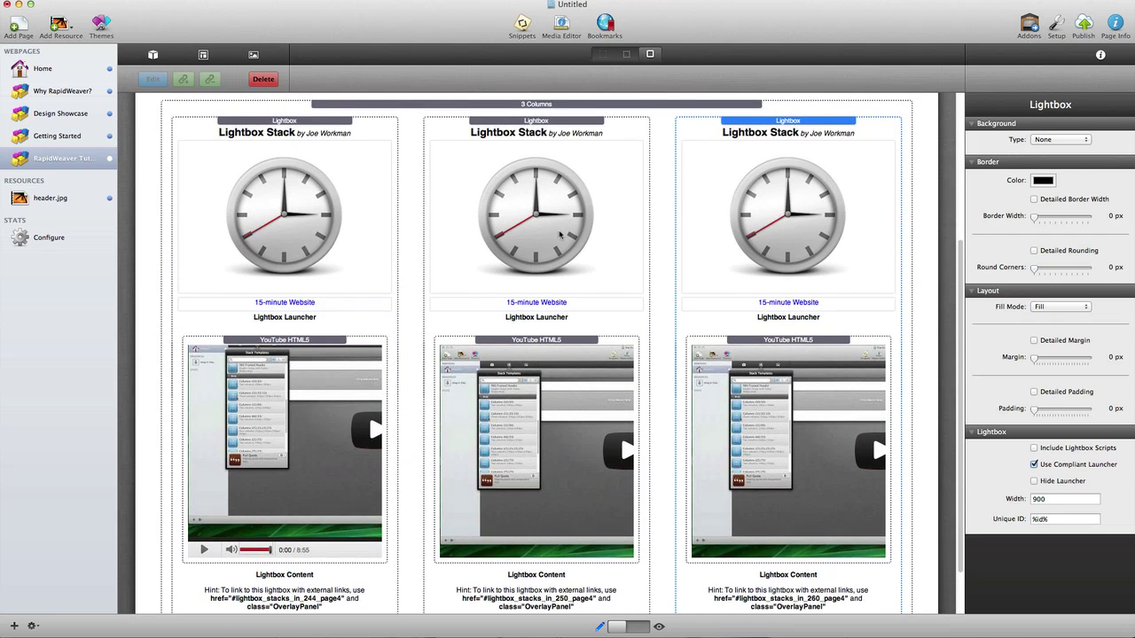
scroll(559, 234, "up", 8)
left_click(162, 224)
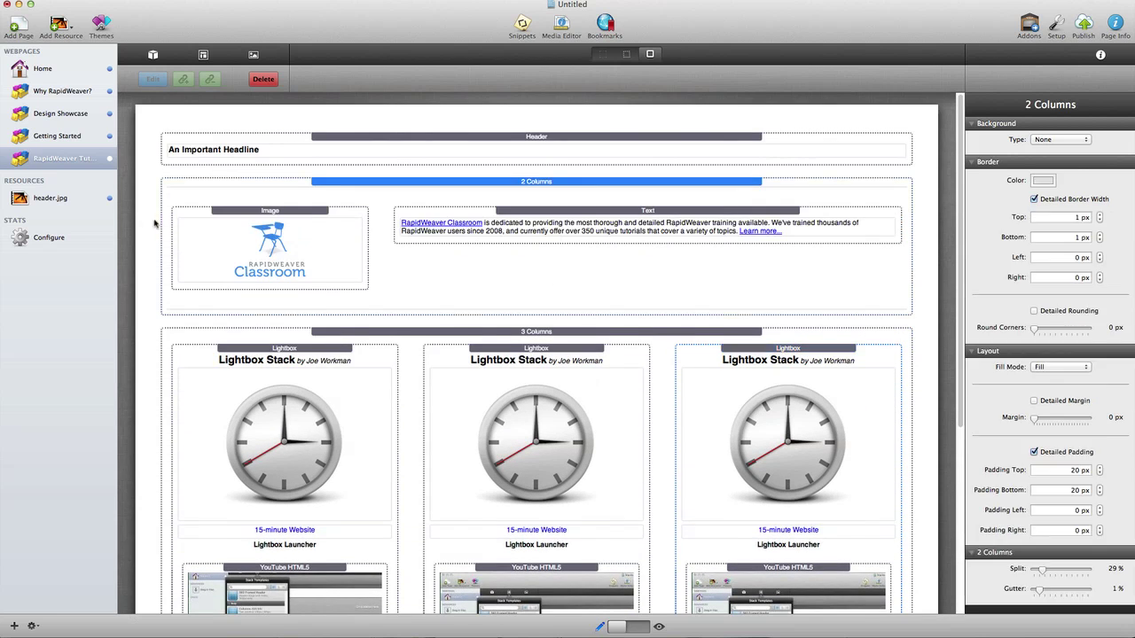
left_click(165, 215)
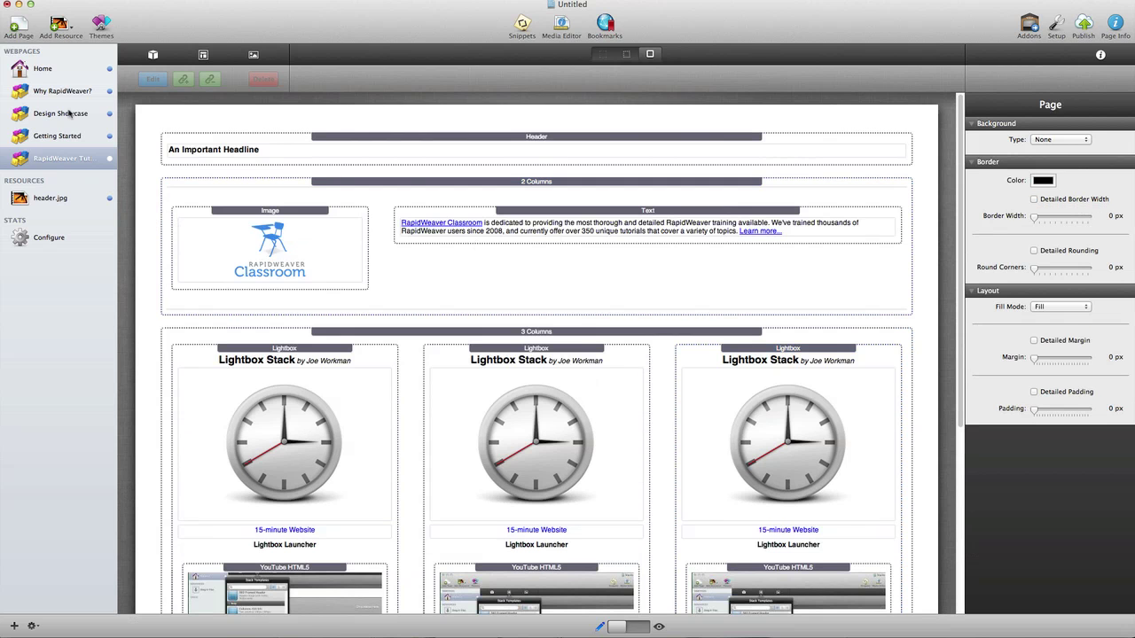
left_click(18, 27)
Step: Add a Blog page to the site, naming it 'Blog'
scroll(464, 130, "up", 10)
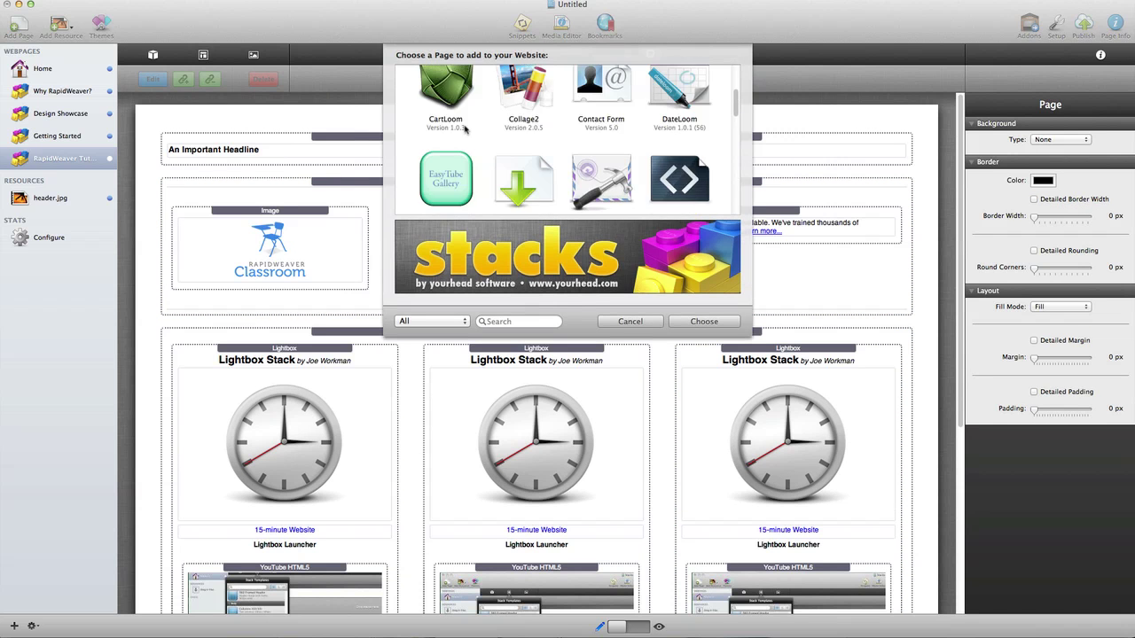
left_click(603, 106)
left_click(704, 321)
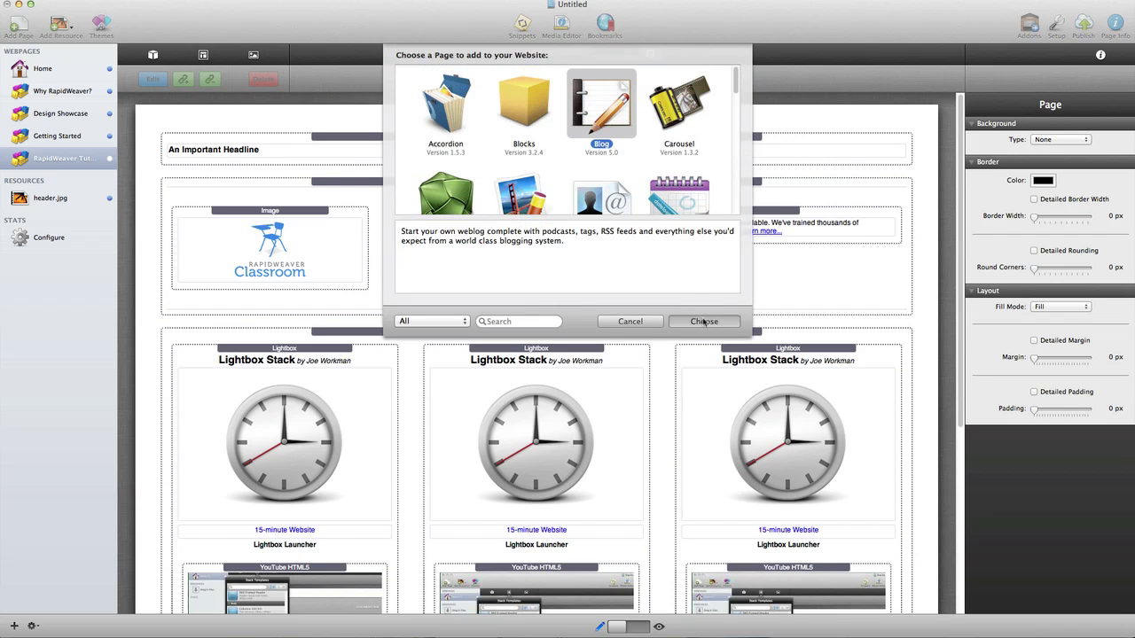
type("Blog")
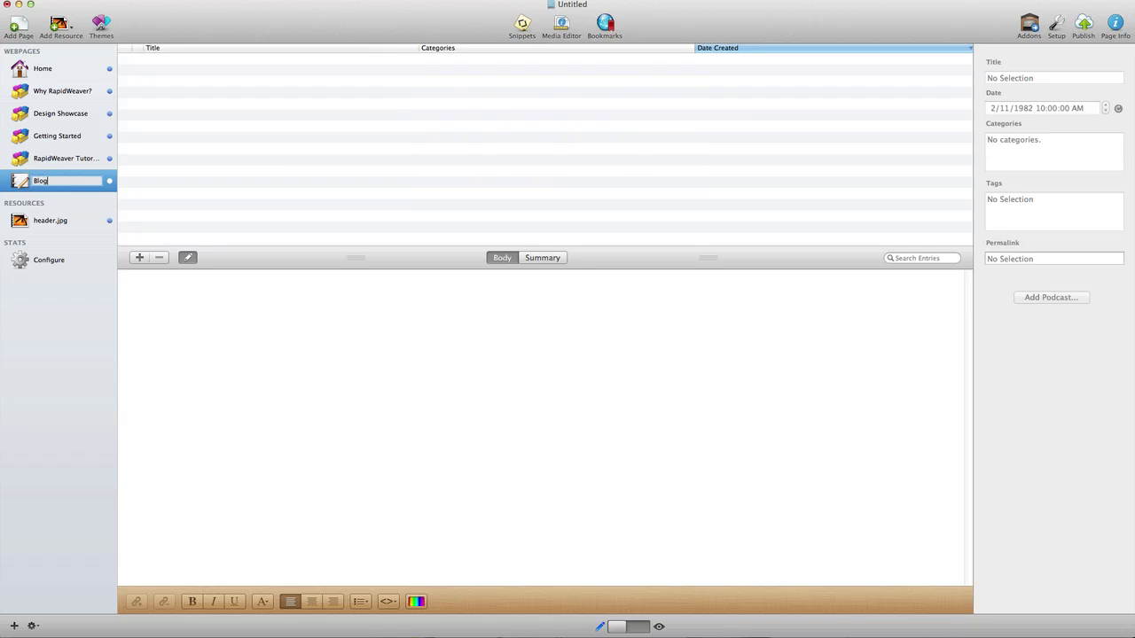
key("Return")
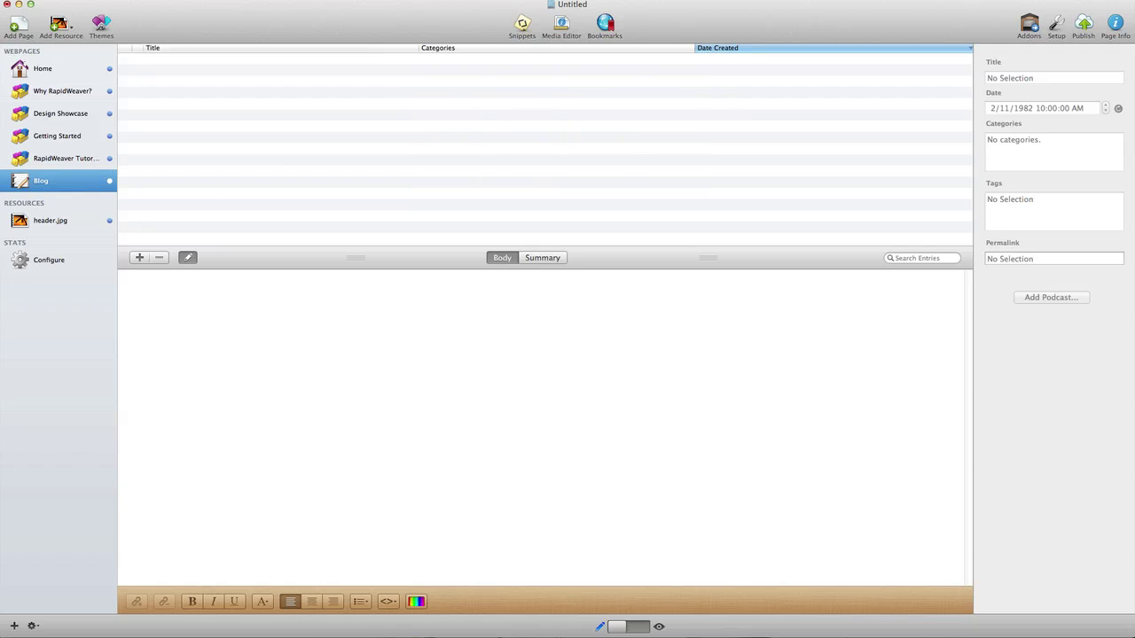
Step: Create a 'Welcome to my website!' entry with body text 'Content goes here.'
left_click(139, 257)
type("Wel")
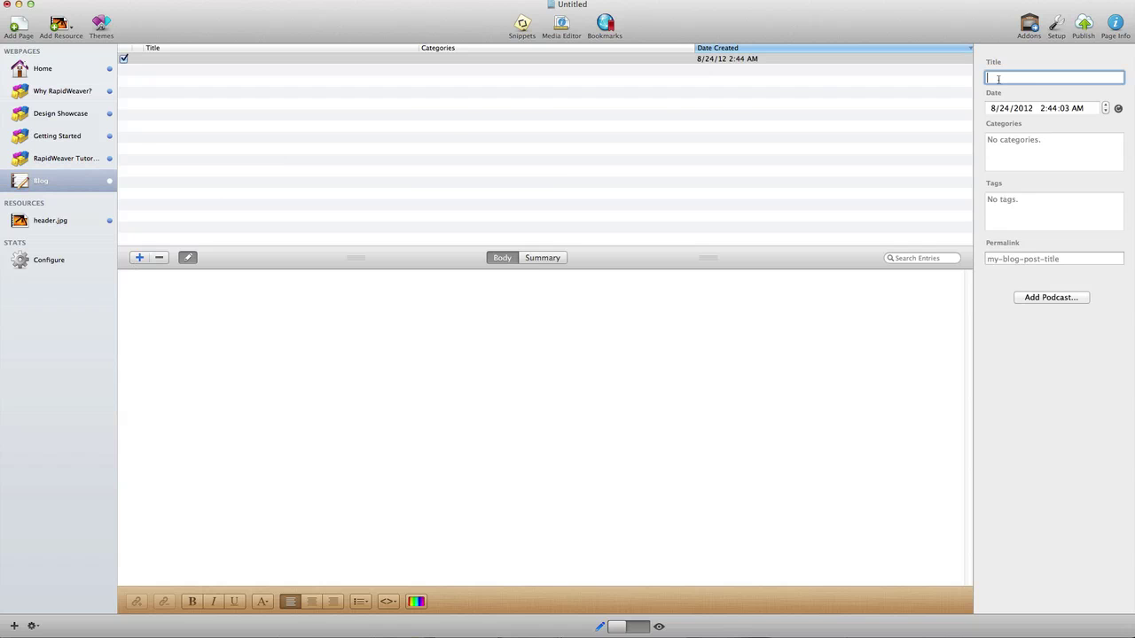
type("come to my website!")
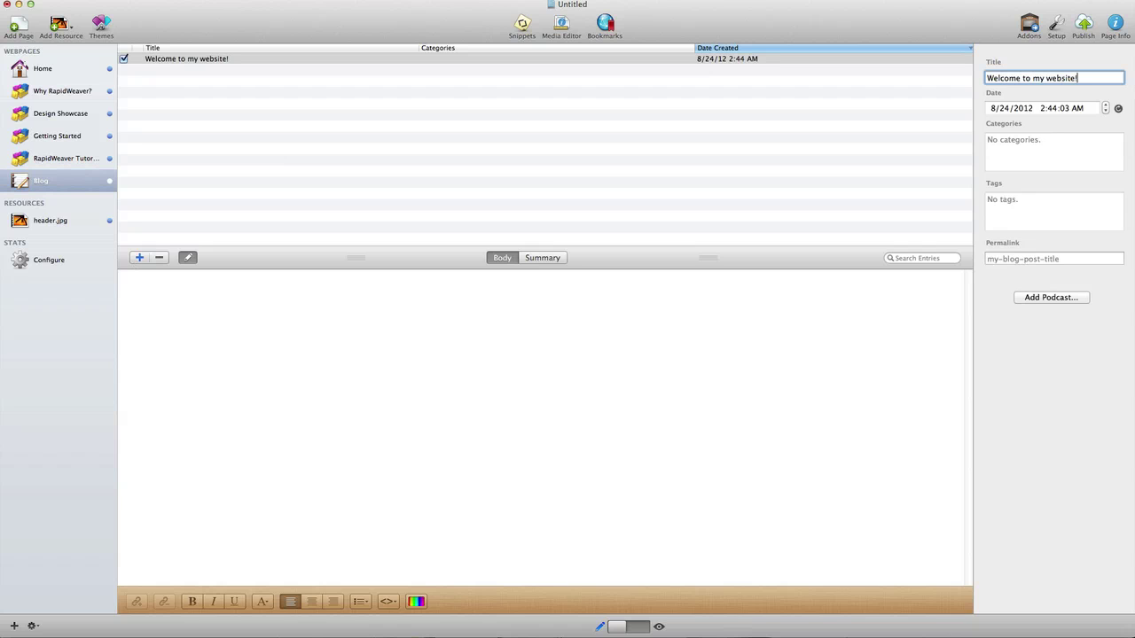
left_click(429, 320)
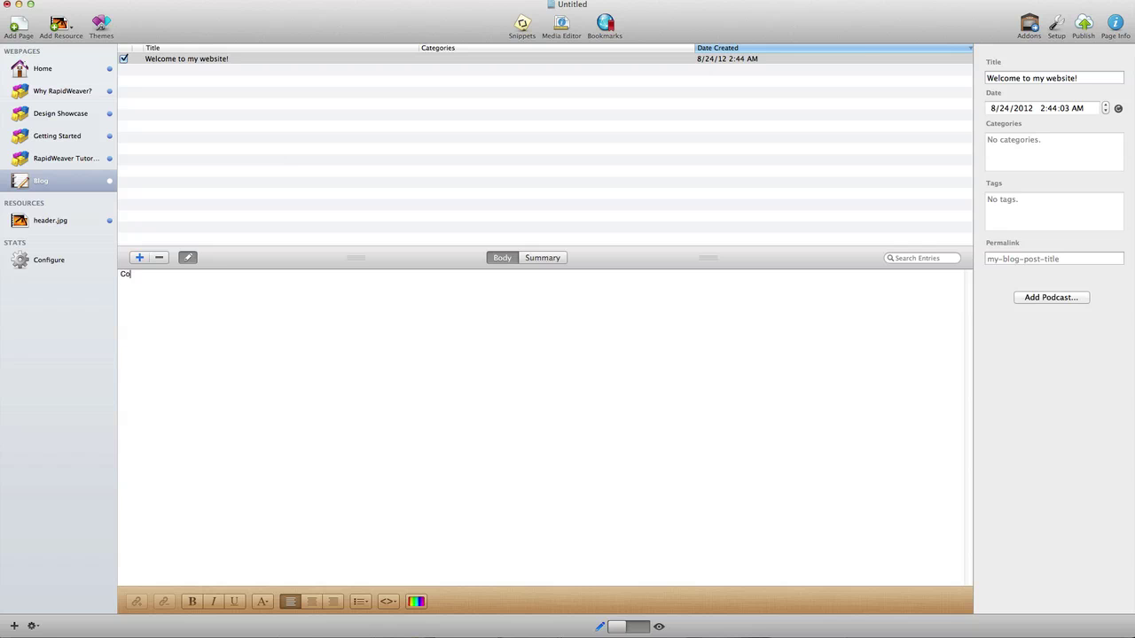
type("Content goes here.")
Step: Apply the iWeb Alternative style to the Blog page from its page settings
left_click(1119, 26)
left_click(919, 87)
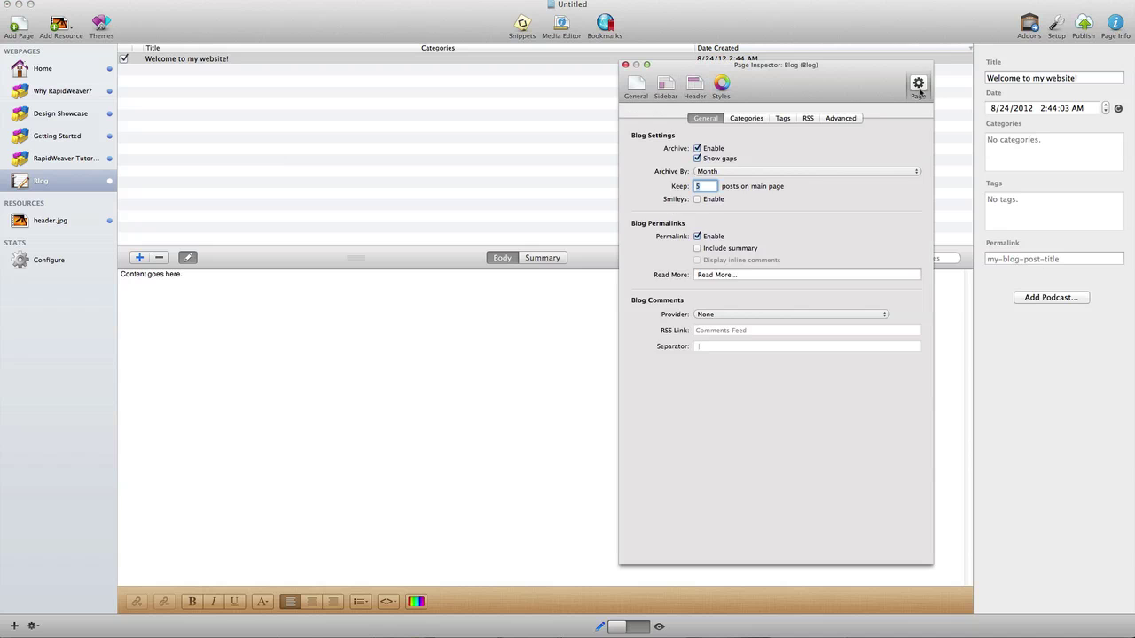
left_click(722, 89)
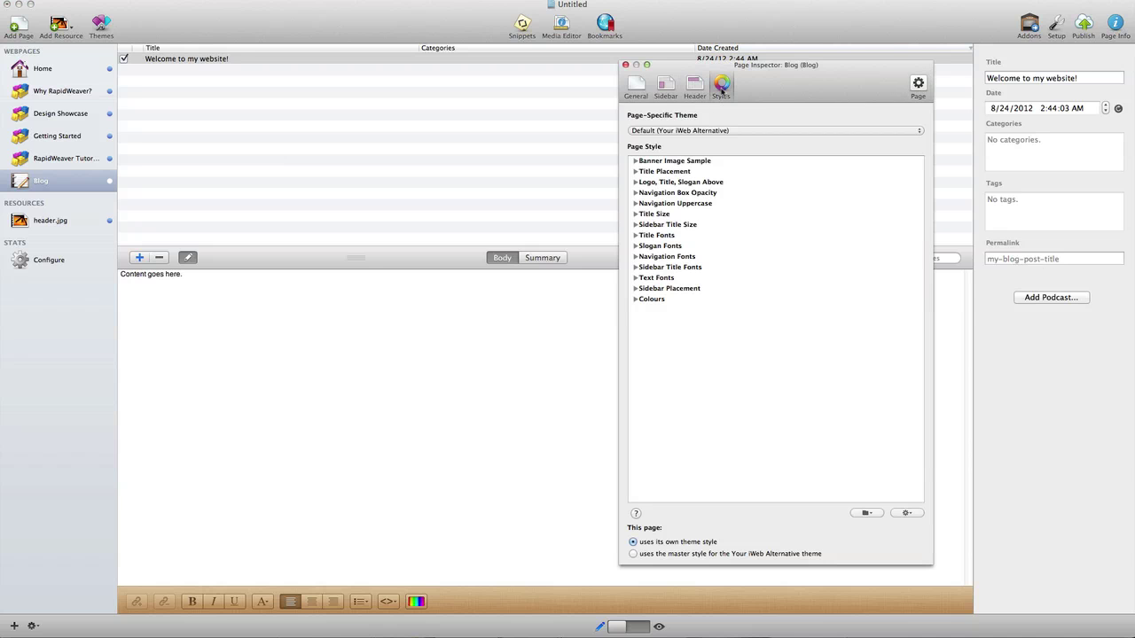
left_click(868, 513)
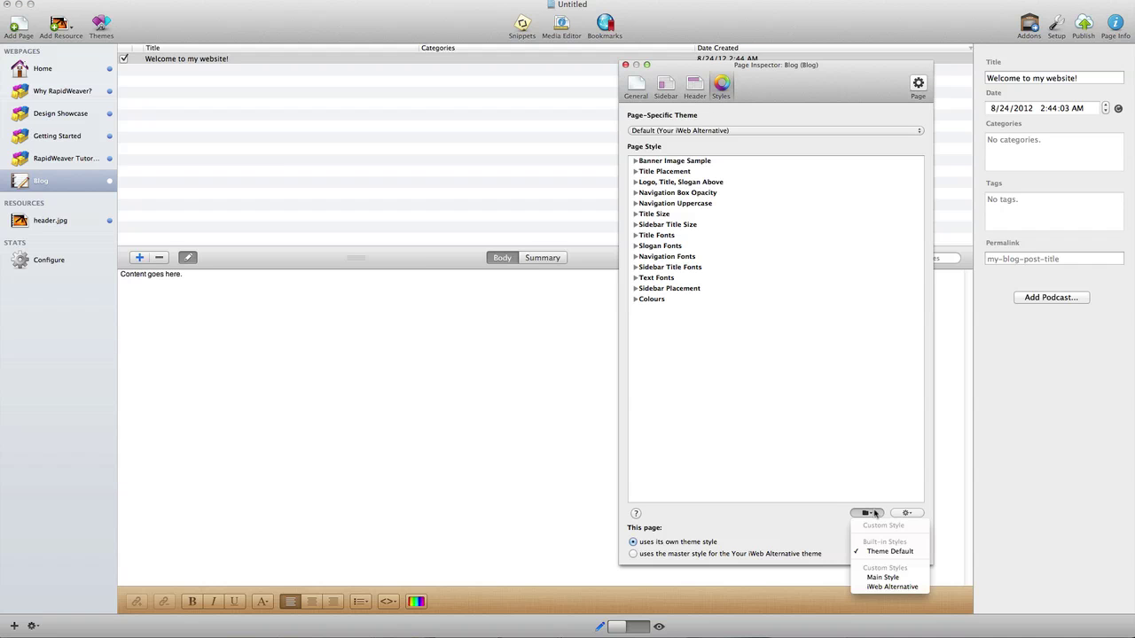
left_click(889, 586)
left_click(625, 65)
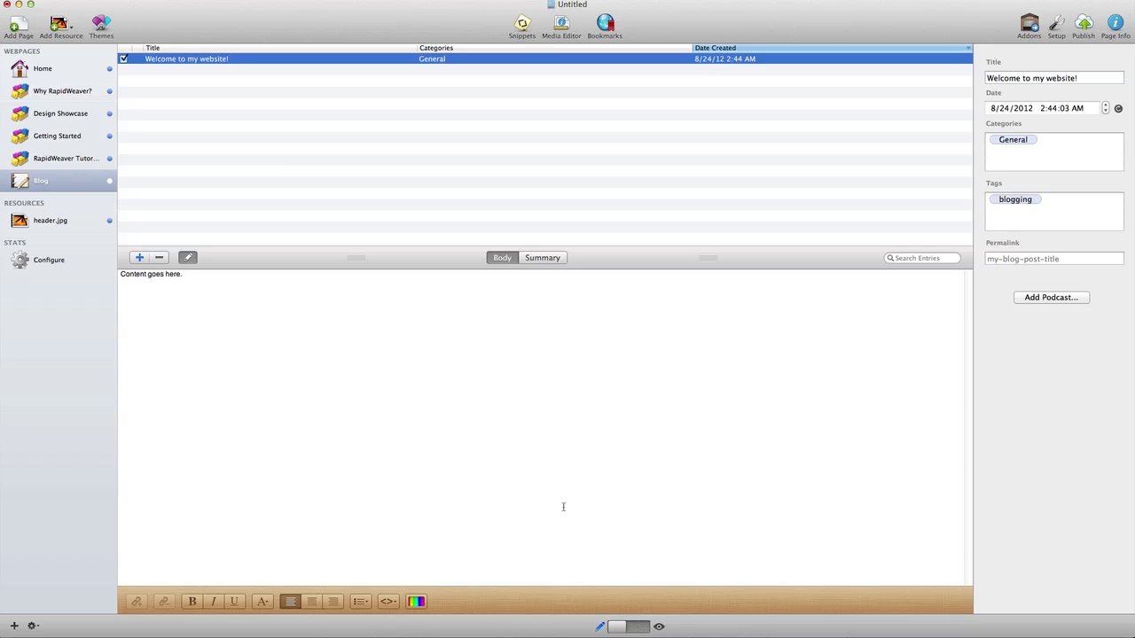
Step: Swap the post's placeholder for the pasted five-paragraph introduction and preview the Blog page
left_click(249, 352)
key("super+a")
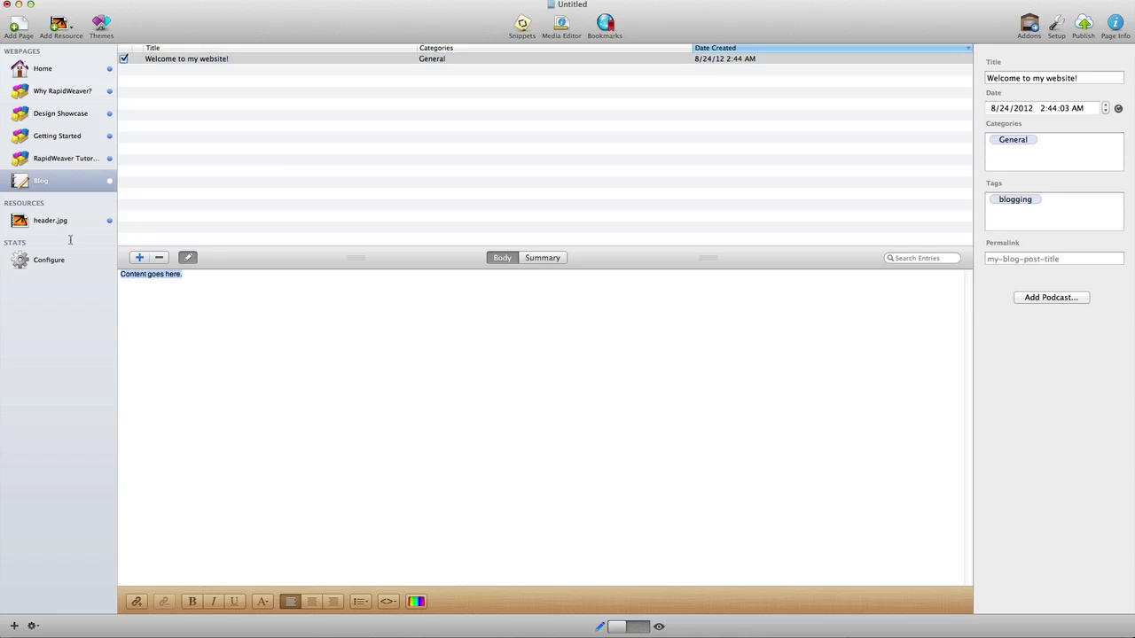
key("BackSpace")
type("I am very excited to present this resource for iWeb users looking to transition to RapidWeaver.  First, I'd like to take a moment to introduce myself… My name is Ryan Smith and I operate RapidWeaver Classroom, a website that provides video training on RapidWeaver, many of its add-ons and various other web design topics. I'm a former iWeb user myself, and switched to RapidWeaver in 2006.  I liked iWeb's simplicity, but I eventually wanted more flexibility, and a more professional solution.  I tried a number of other apps, but most were too difficult to use, or too expensive — or both. When I discovered RapidWeaver, it didn't take long for me to realize that I'd found what I was looking for.  It was flexible, intuitive and very affordable.  Fast-forward 6 years later, and I am even more pleased with RapidWeaver now than I was then, and now I want everyone to know about it. RapidWeaver is an excellent solution for upcoming web designers and small business owners who want to build and manage their own websites.  I created RapidWeaver Classroom to train those people to build great websites with RapidWeaver.  Now most anyone can learn to use RapidWeaver on their own, but I wanted to fast-track the process and offer my years of experience to help people build effective, successful websites. Over the past years I have communicated with a lot of RapidWeaver users who switched from iWeb, and every one of them was very pleased with the transition.  RapidWeaver is not iWeb, and that's a good thing, because if you are like me then you are looking for something better.  I hope this website, along with RapidWeaver Classroom, will be a helpful resource to you as you look to transition away from iWeb.")
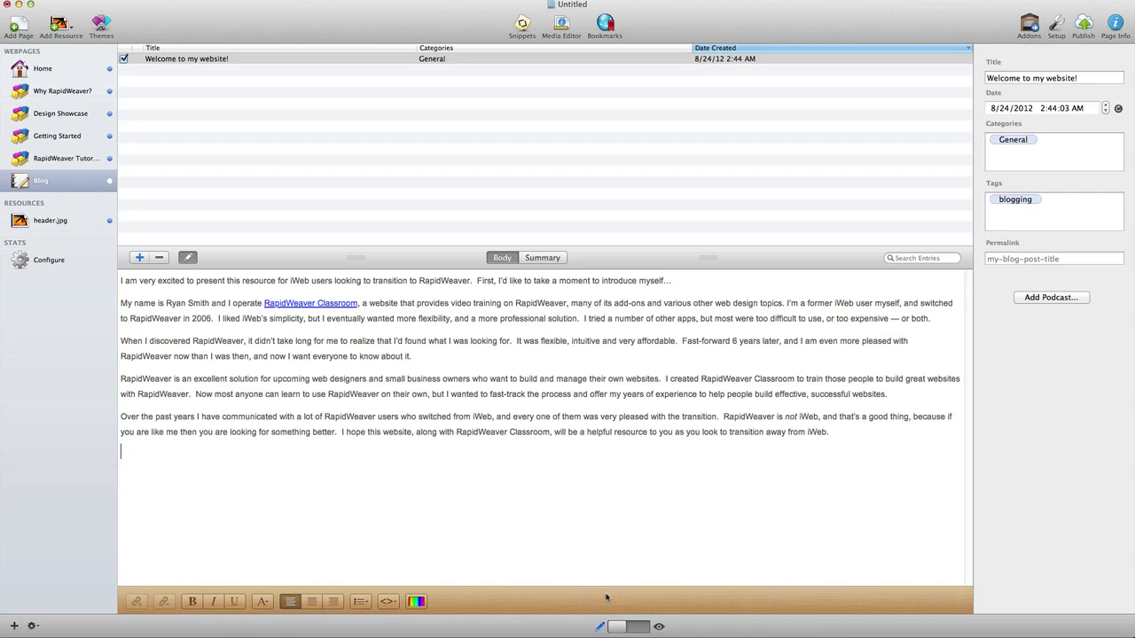
left_click(647, 627)
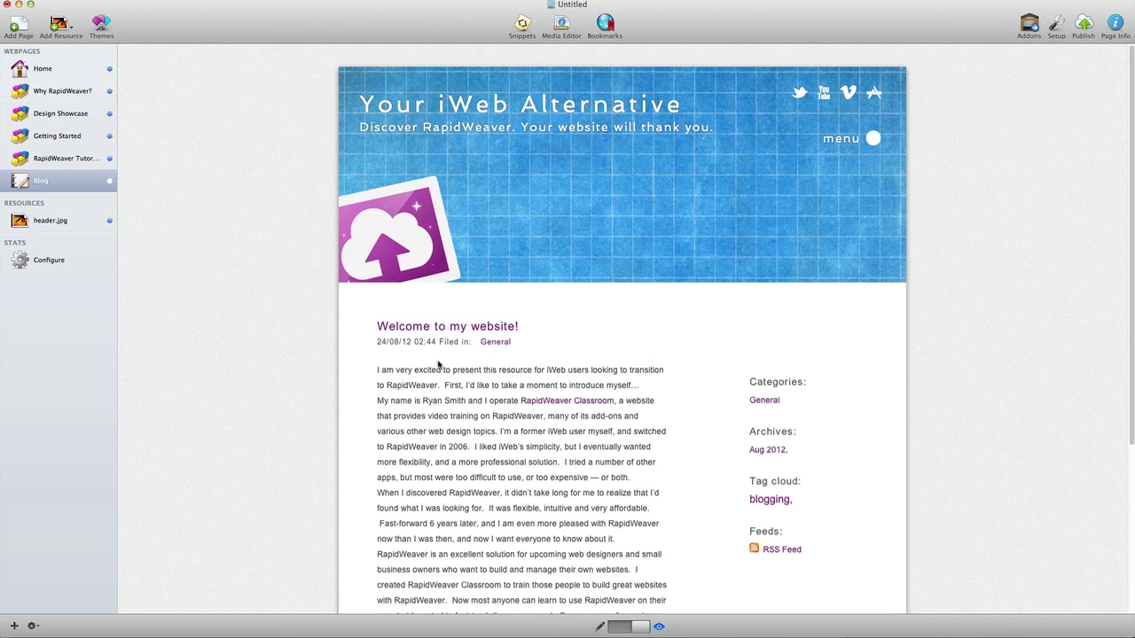
Step: Review the rendered 'Welcome to my website!' post, then switch the Blog page back to Edit mode
scroll(688, 352, "down", 2)
scroll(454, 286, "down", 6)
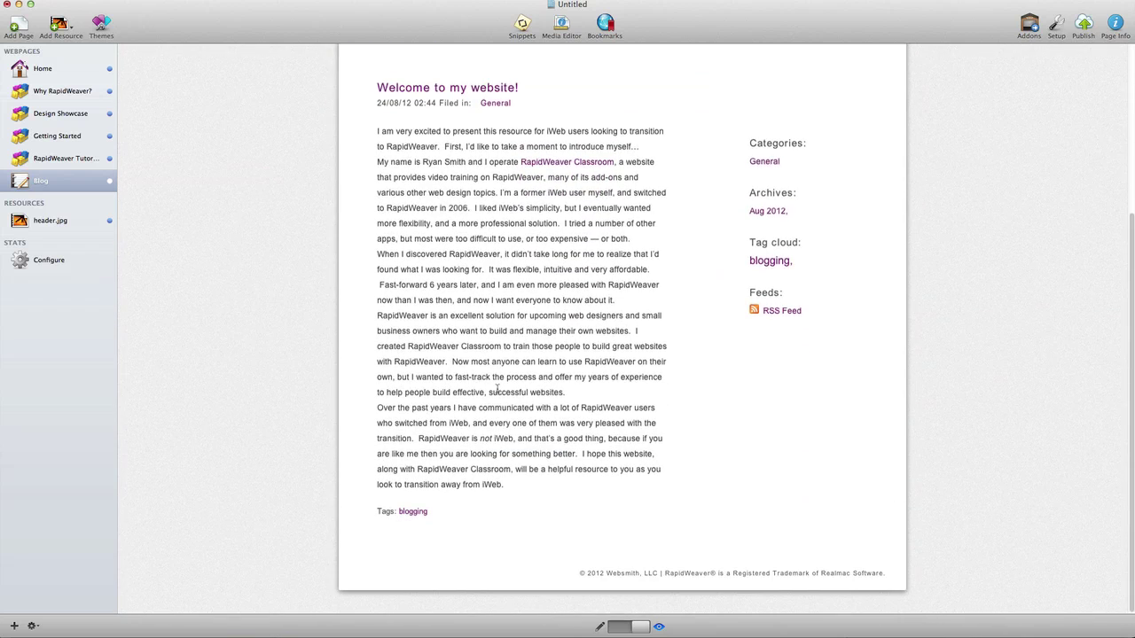
scroll(500, 404, "up", 8)
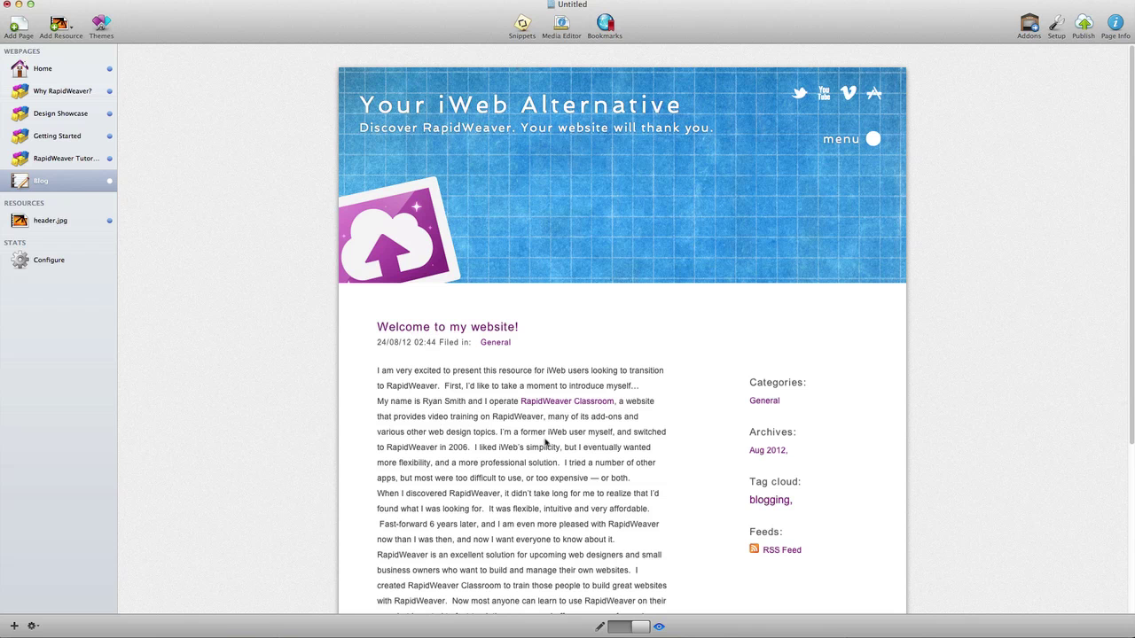
left_click(599, 626)
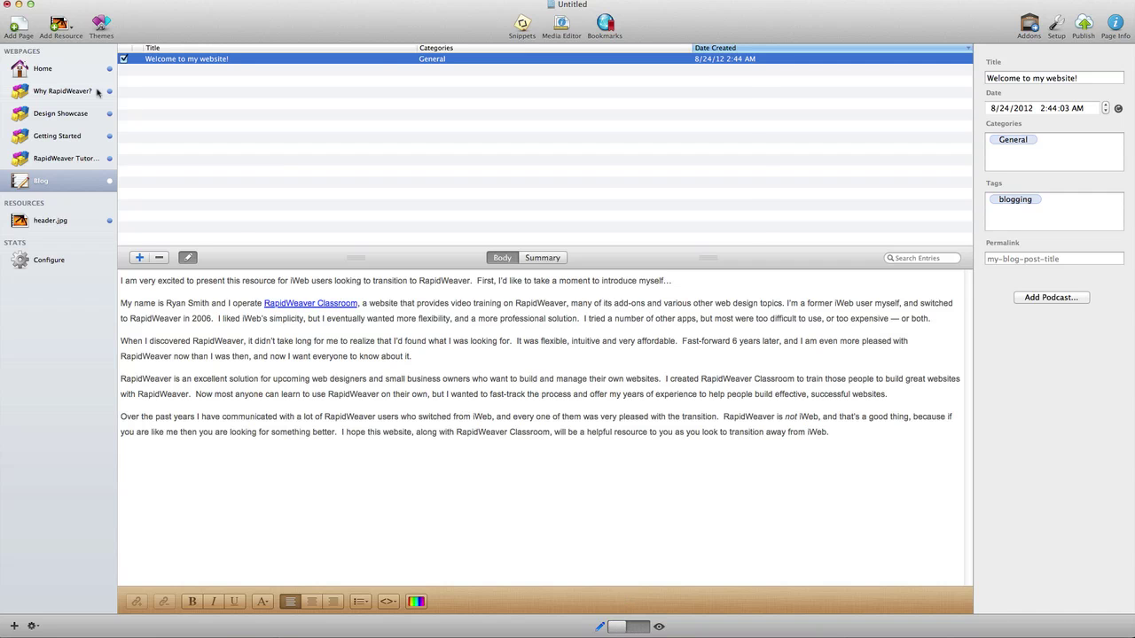
Step: Add a Contact Form page with Name, Email, Subject and Message fields and open its Page Inspector
left_click(18, 28)
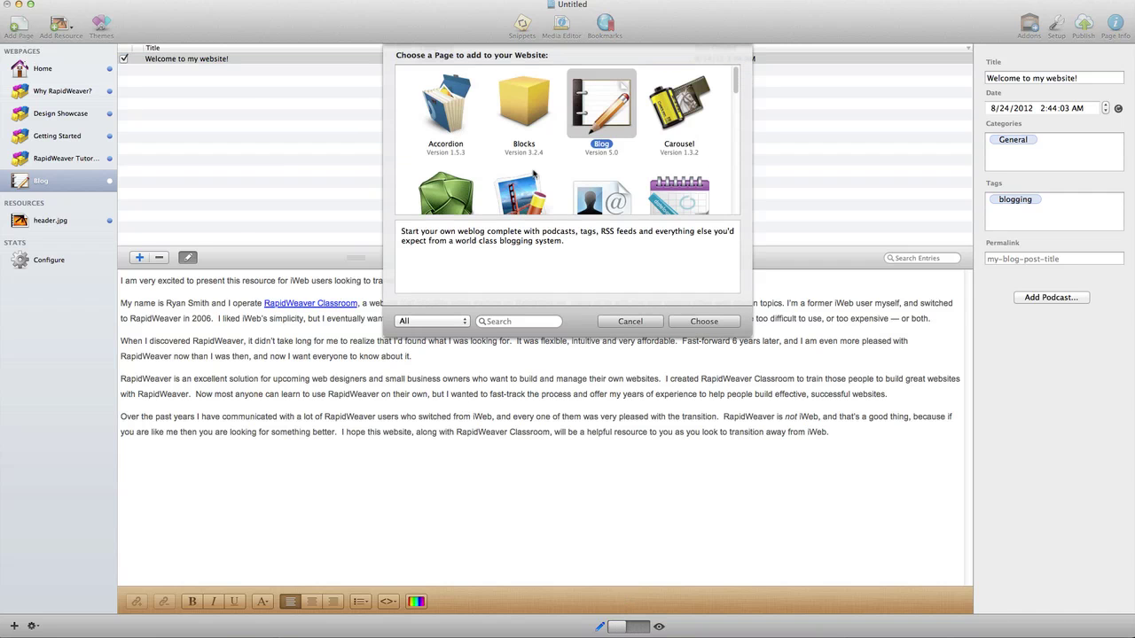
scroll(528, 172, "down", 2)
left_click(588, 158)
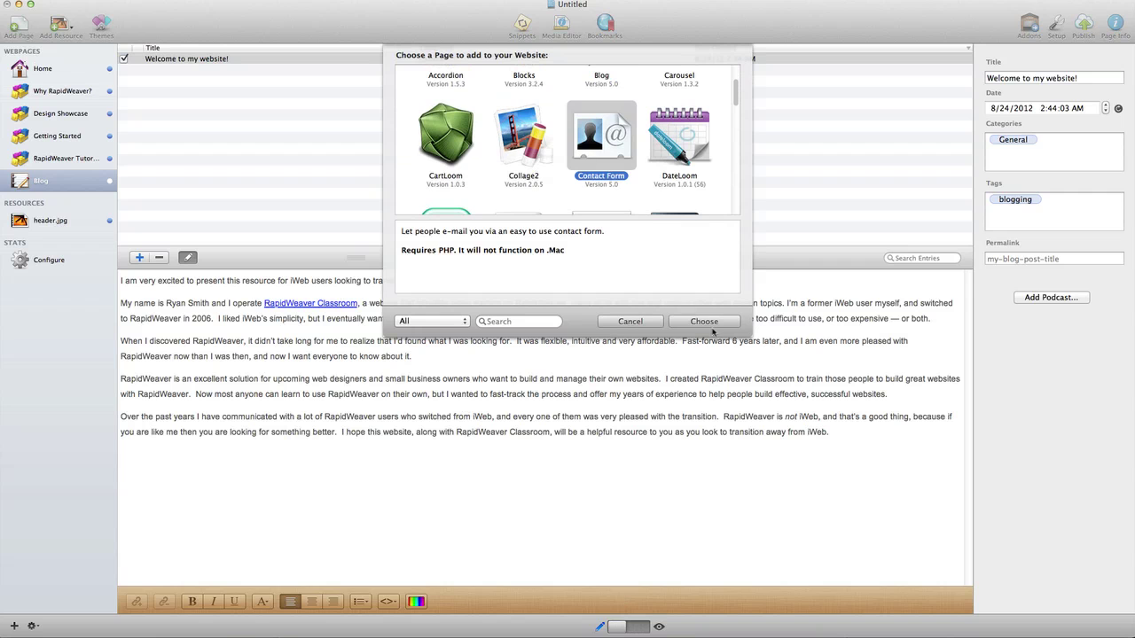
left_click(707, 322)
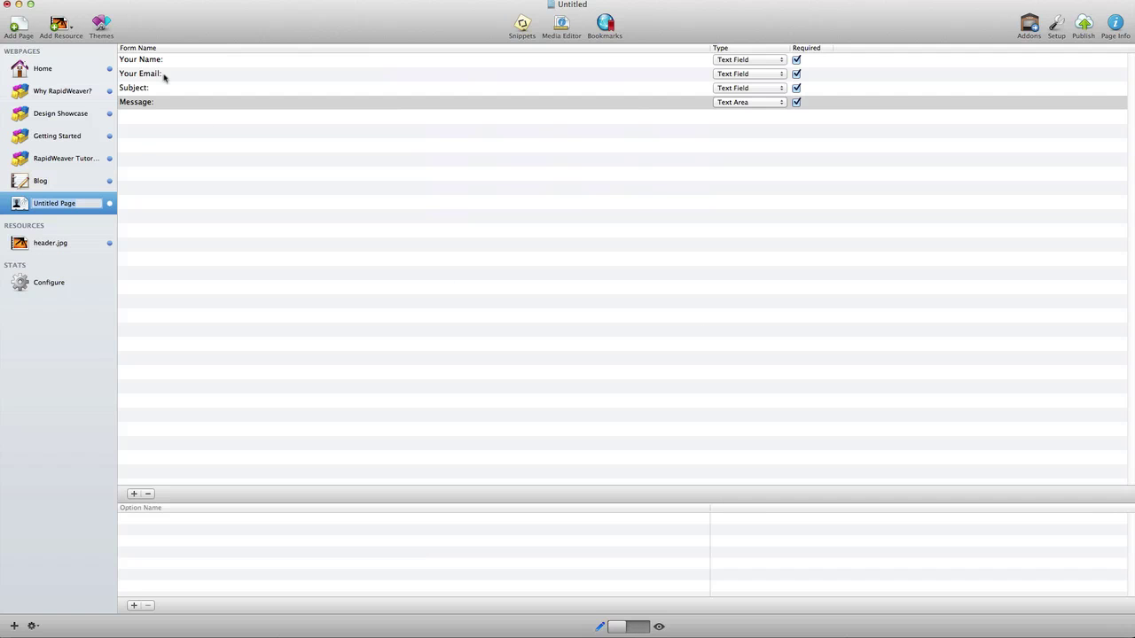
left_click(149, 62)
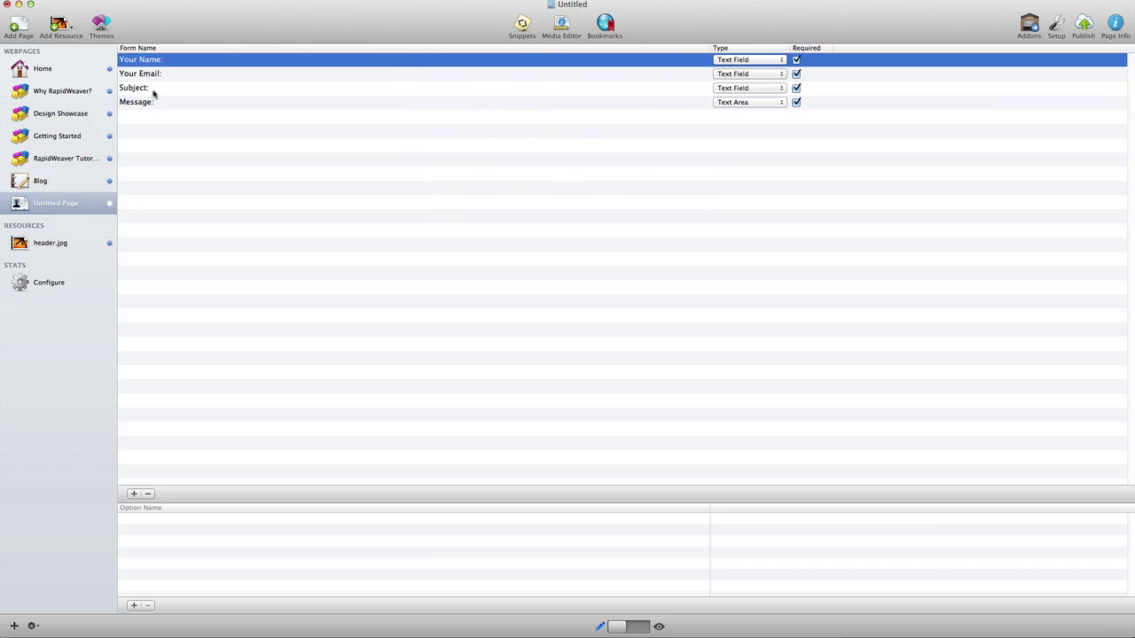
left_click(1115, 26)
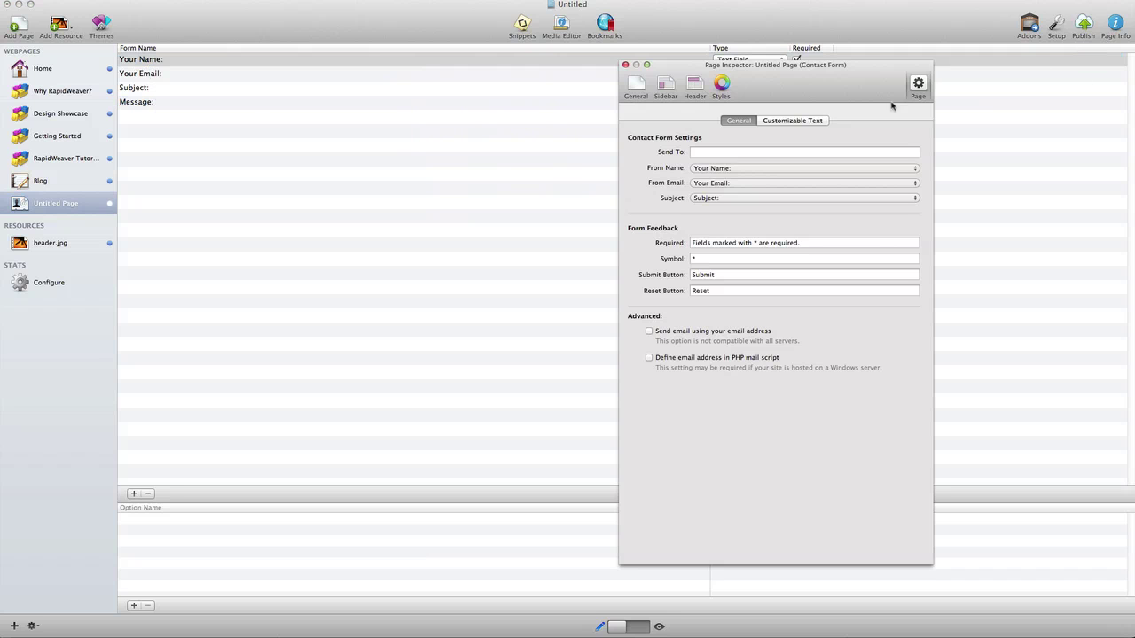
Step: Enter the support e-mail address as the form's Send To recipient and apply the iWeb Alternative style
left_click(715, 155)
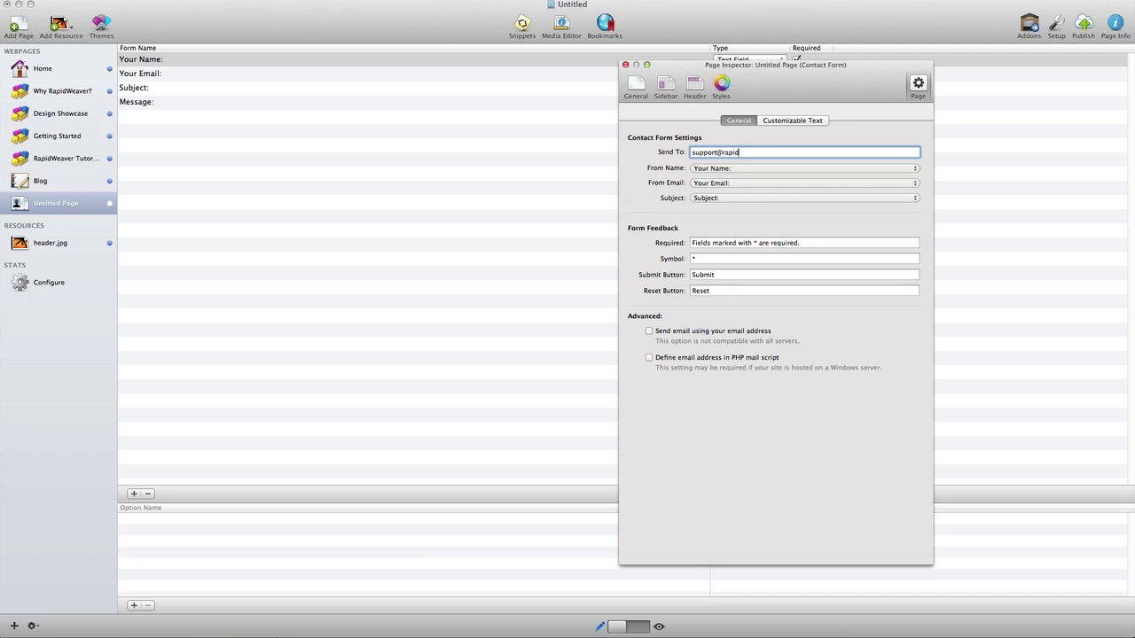
key("super+a")
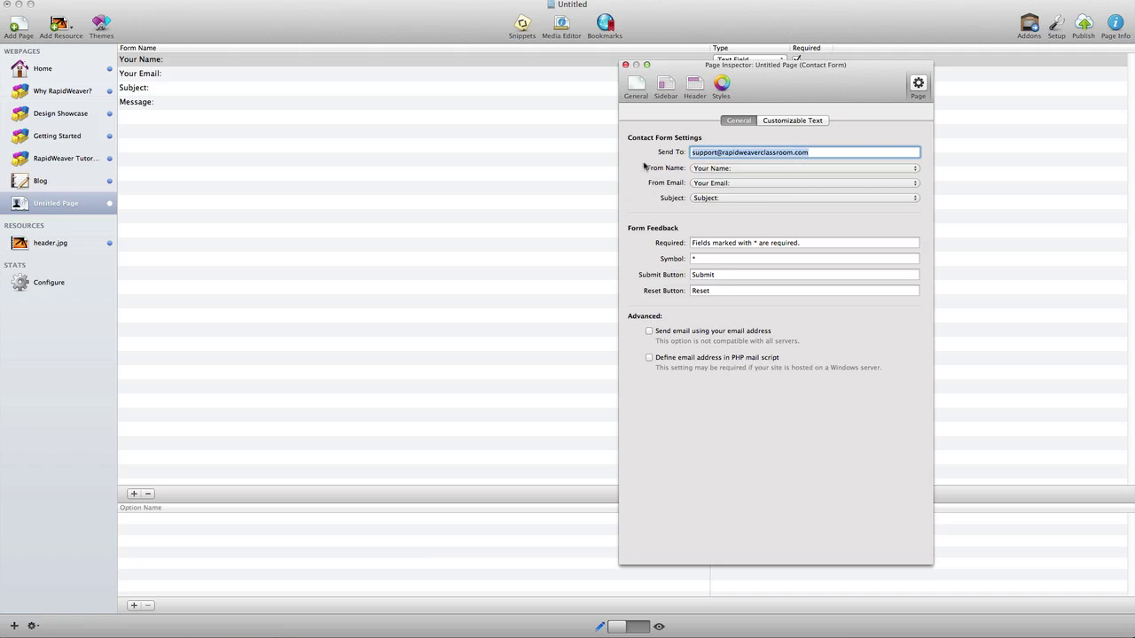
left_click(721, 85)
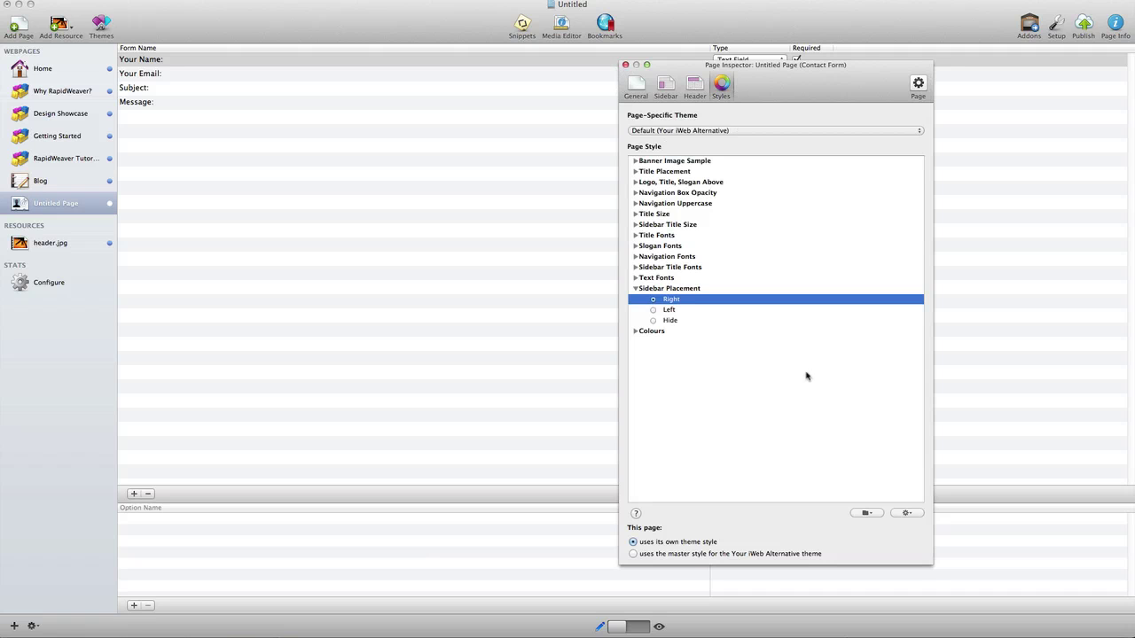
left_click(866, 512)
left_click(888, 587)
left_click(625, 65)
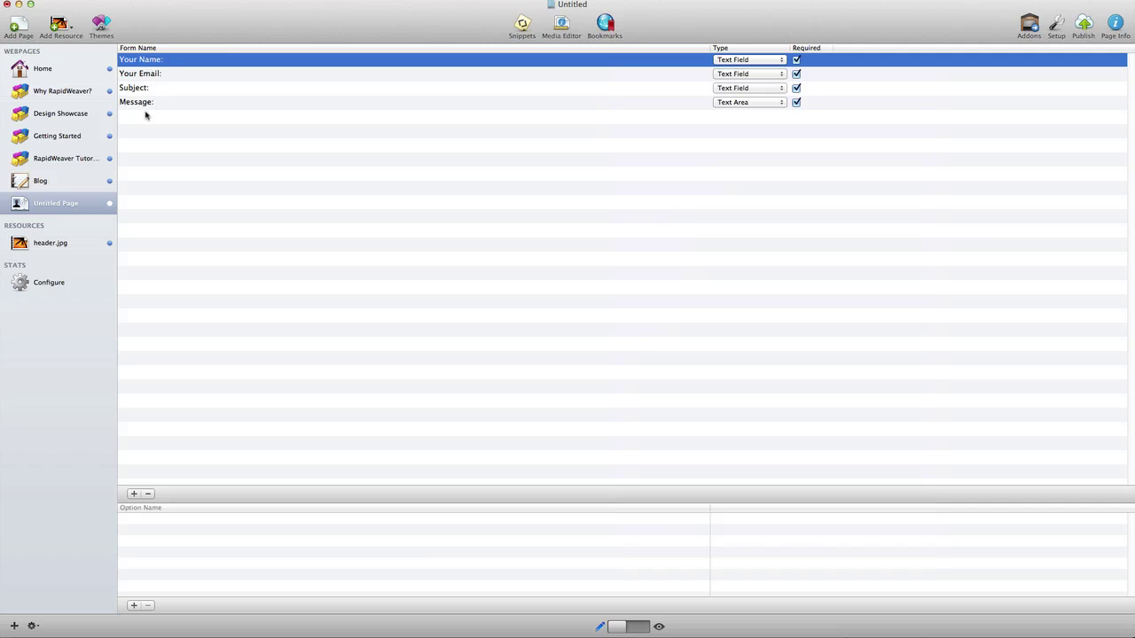
Step: Rename the Untitled Page to 'Contact' in the page list
left_click(65, 203)
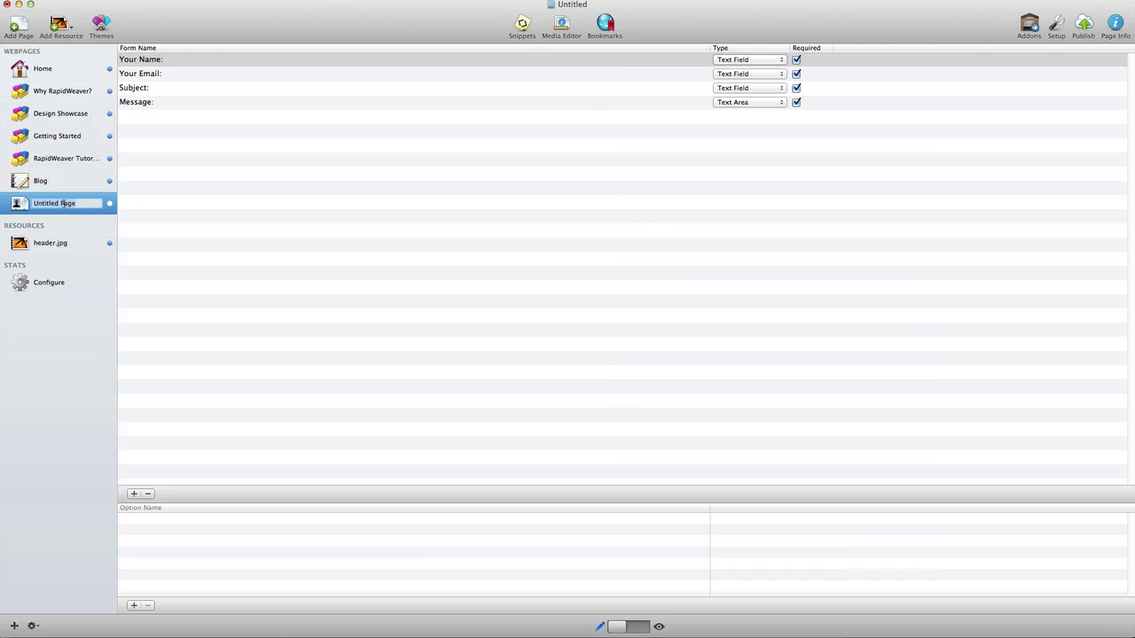
type("Contact")
key("Return")
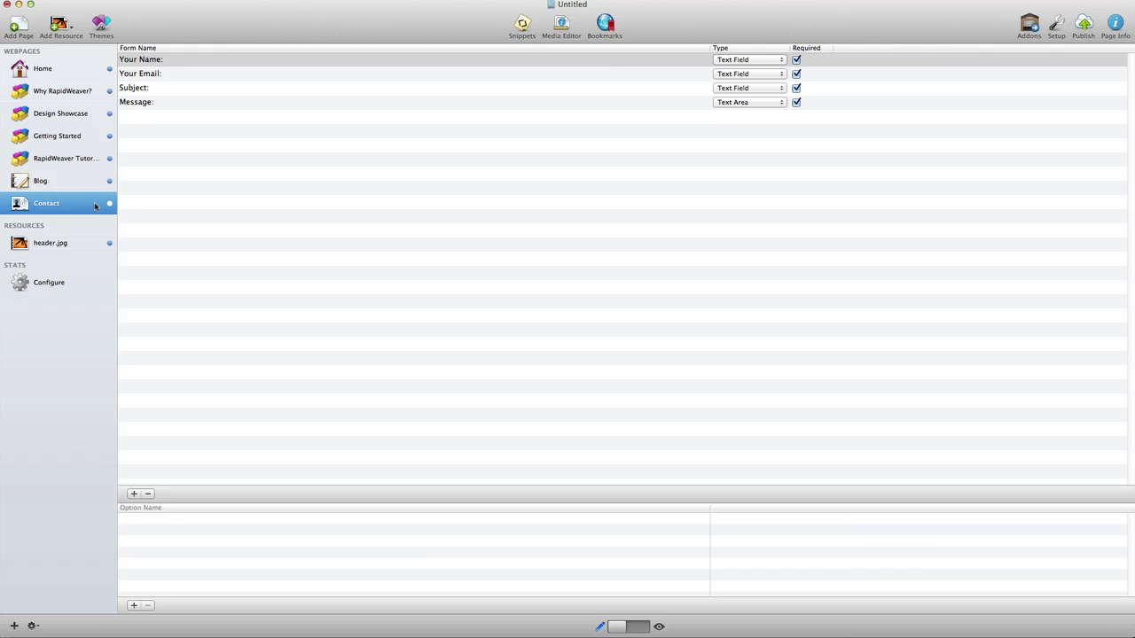
Step: Preview the themed Contact form, then go to Design Showcase through the header's slide-out menu
left_click(642, 626)
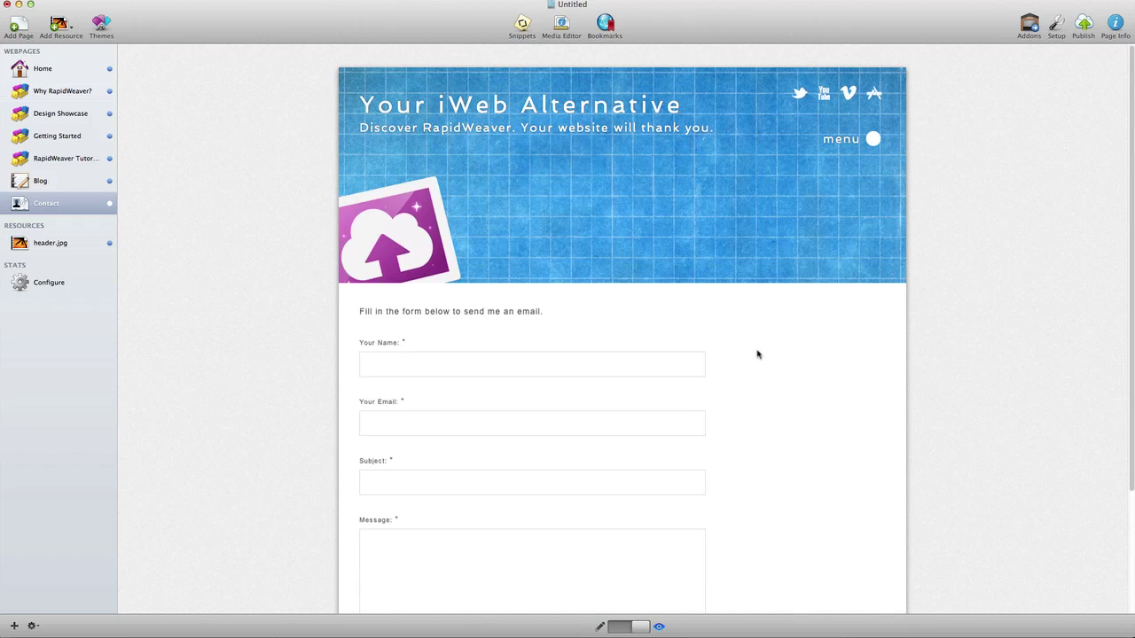
scroll(755, 355, "down", 5)
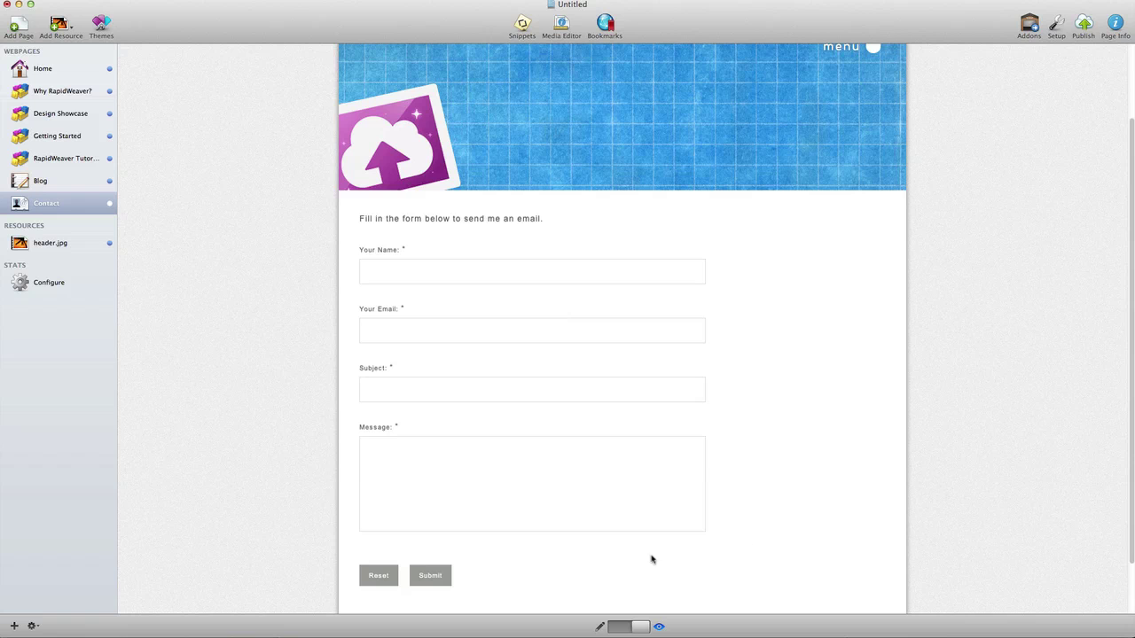
scroll(798, 514, "up", 3)
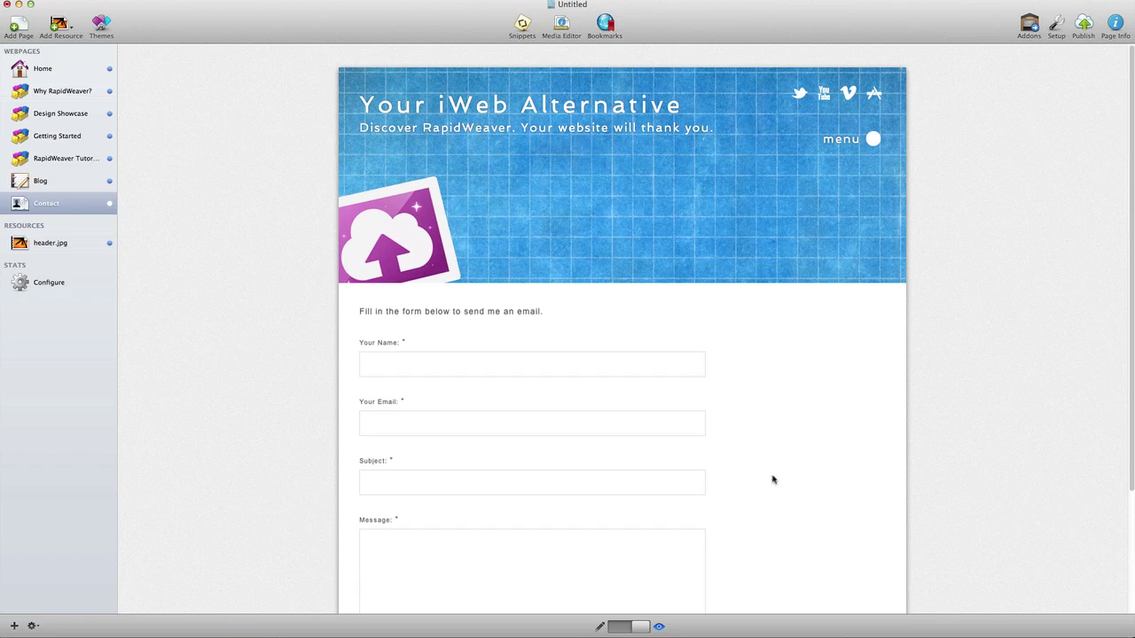
left_click(873, 139)
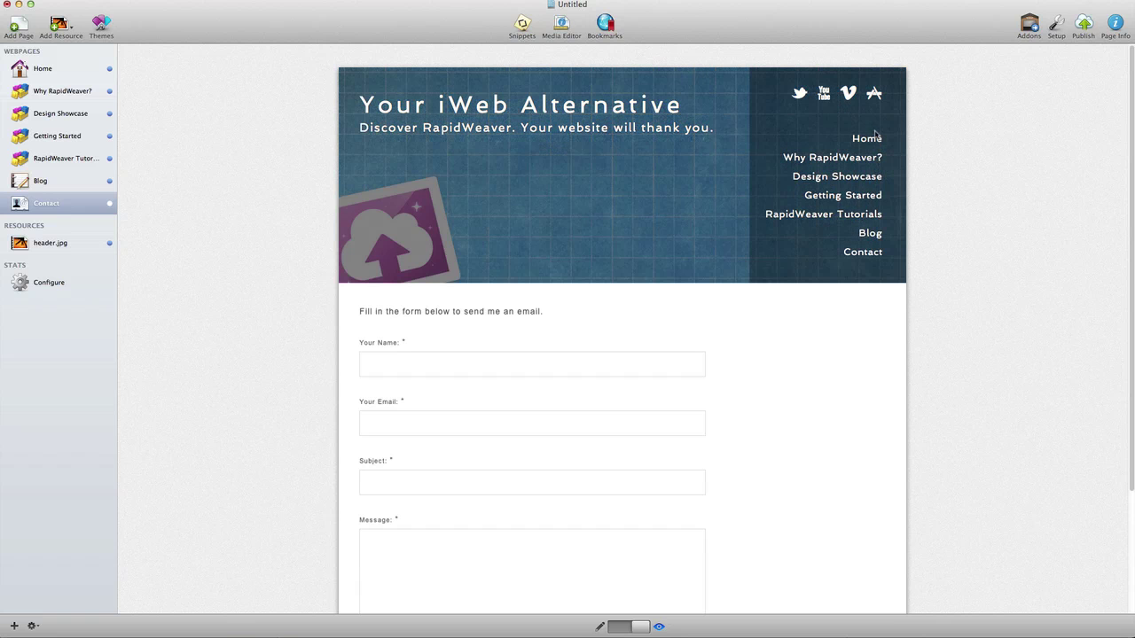
left_click(858, 178)
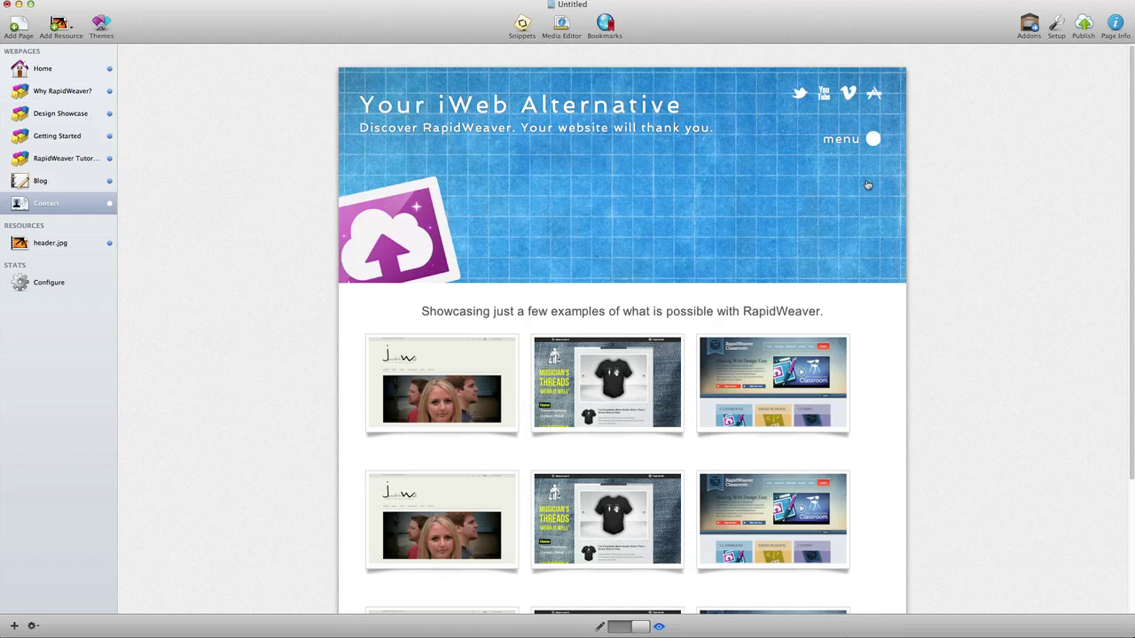
Step: Return to the header menu toggle on the previewed Design Showcase page
mouse_move(860, 182)
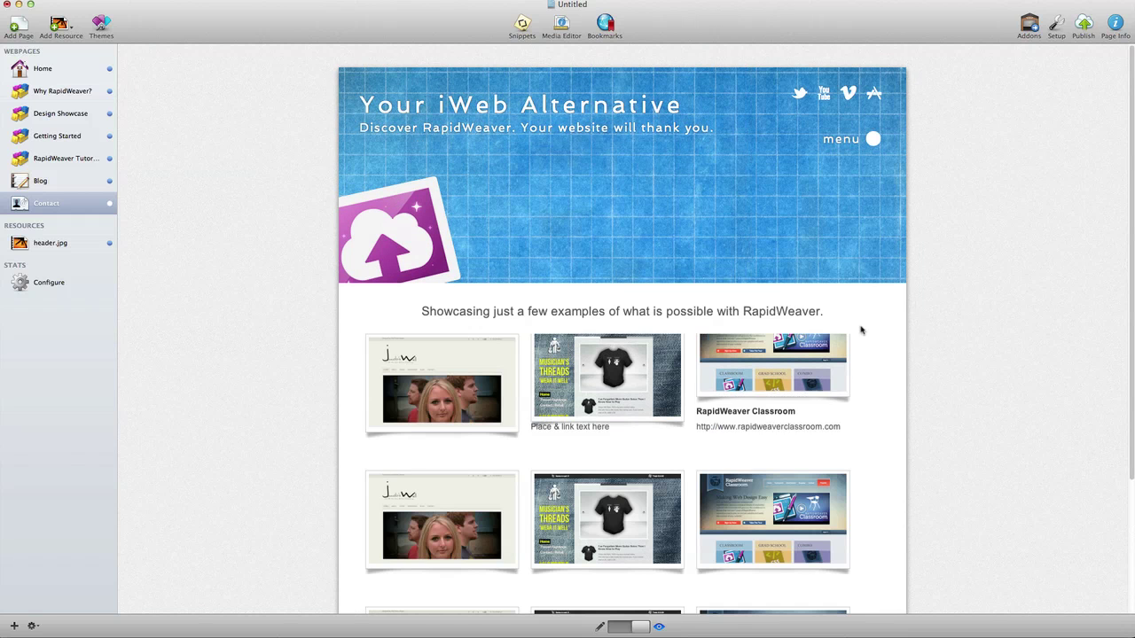
mouse_move(869, 140)
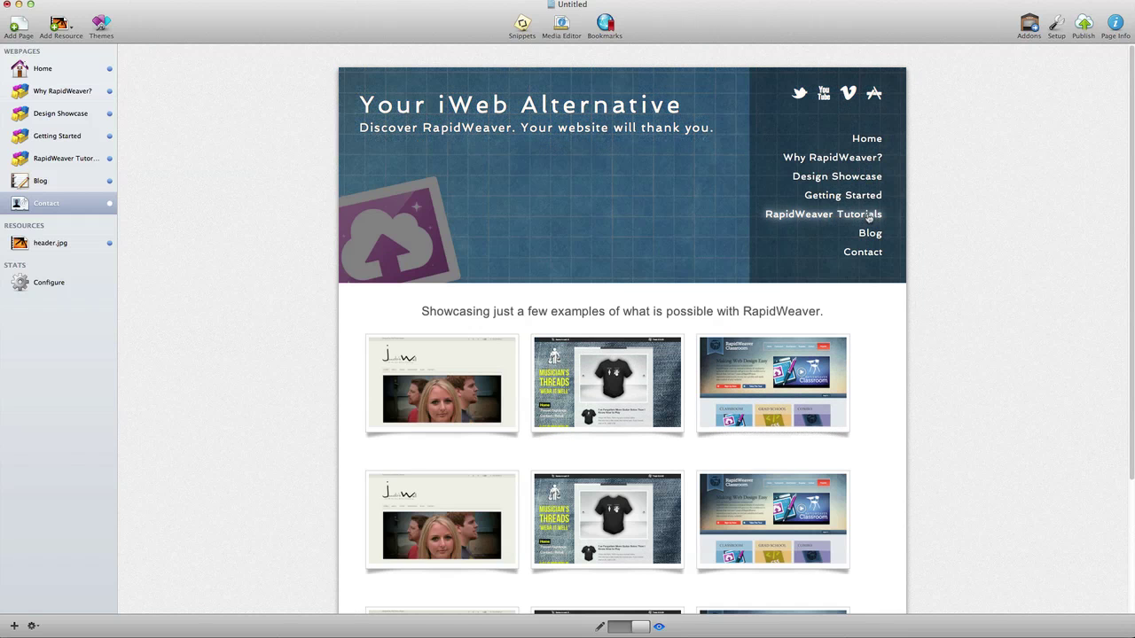